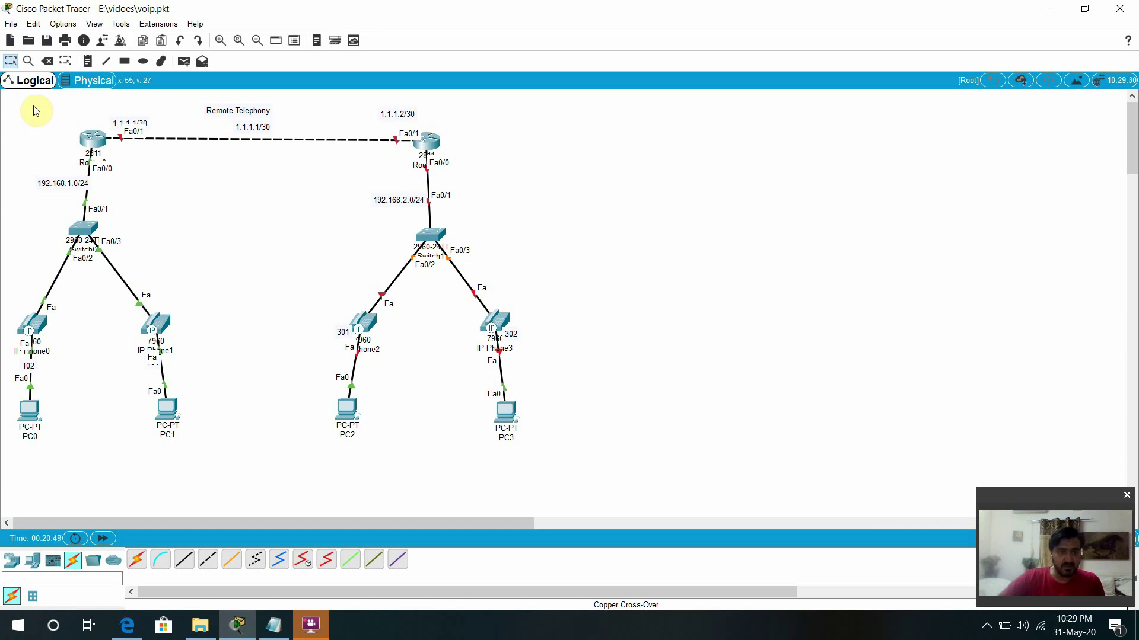
left_click_drag(29, 105, 253, 466)
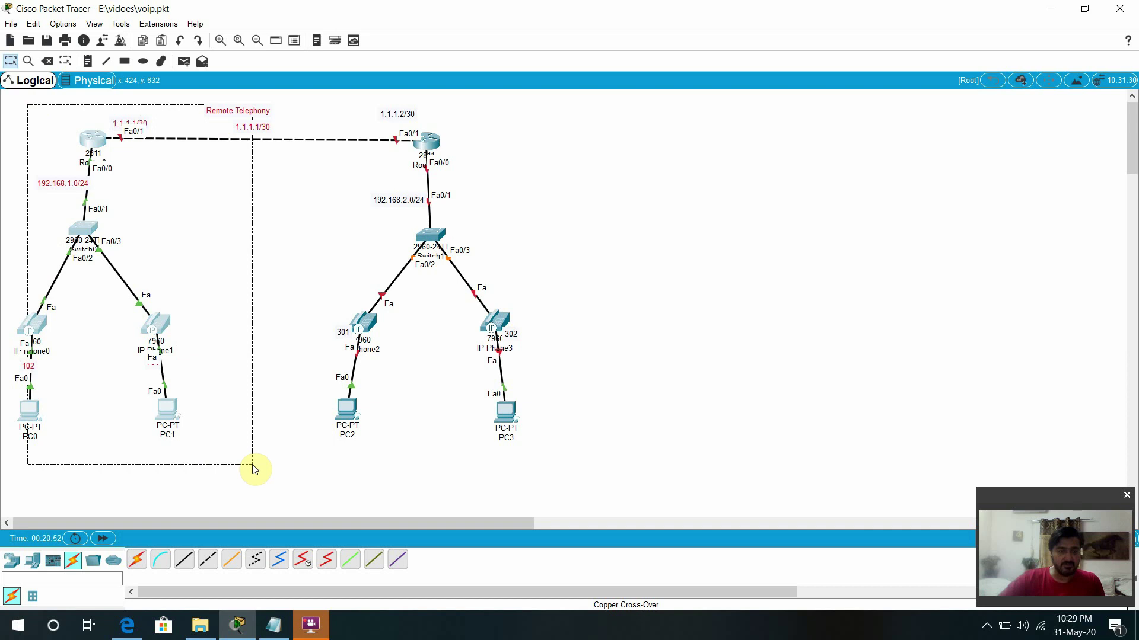
left_click_drag(253, 466, 253, 467)
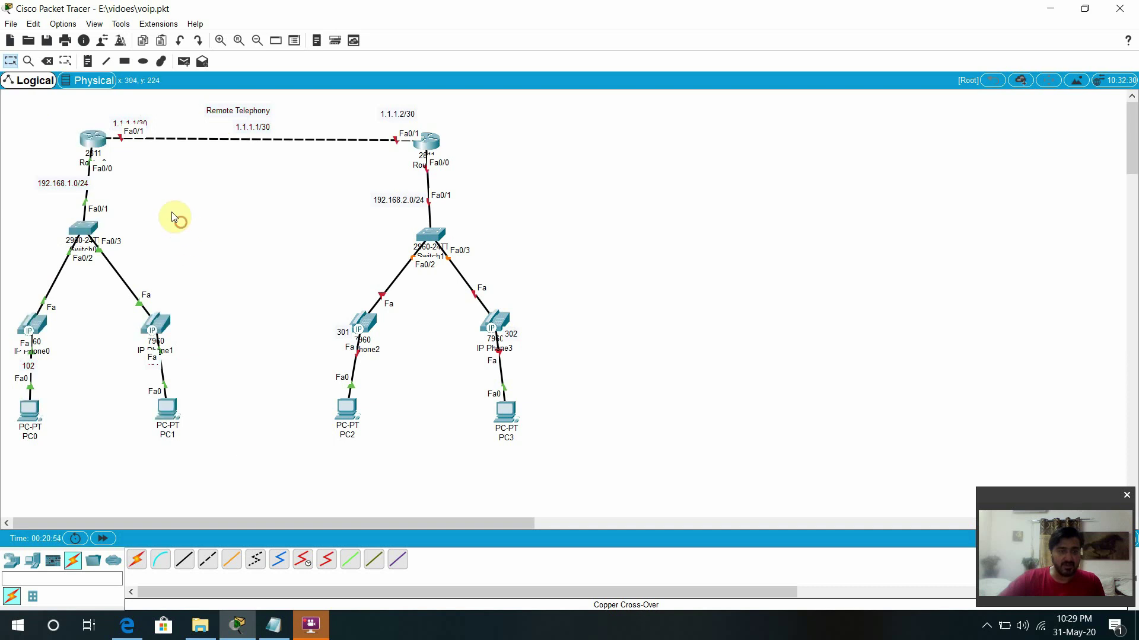
left_click_drag(6, 109, 244, 412)
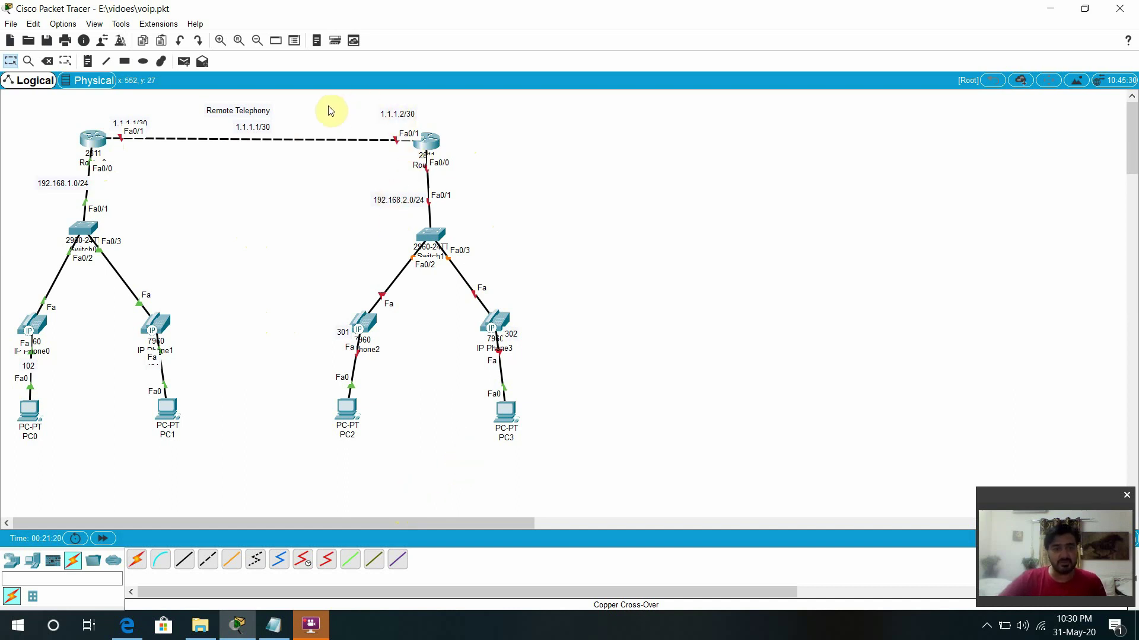
left_click_drag(320, 105, 670, 473)
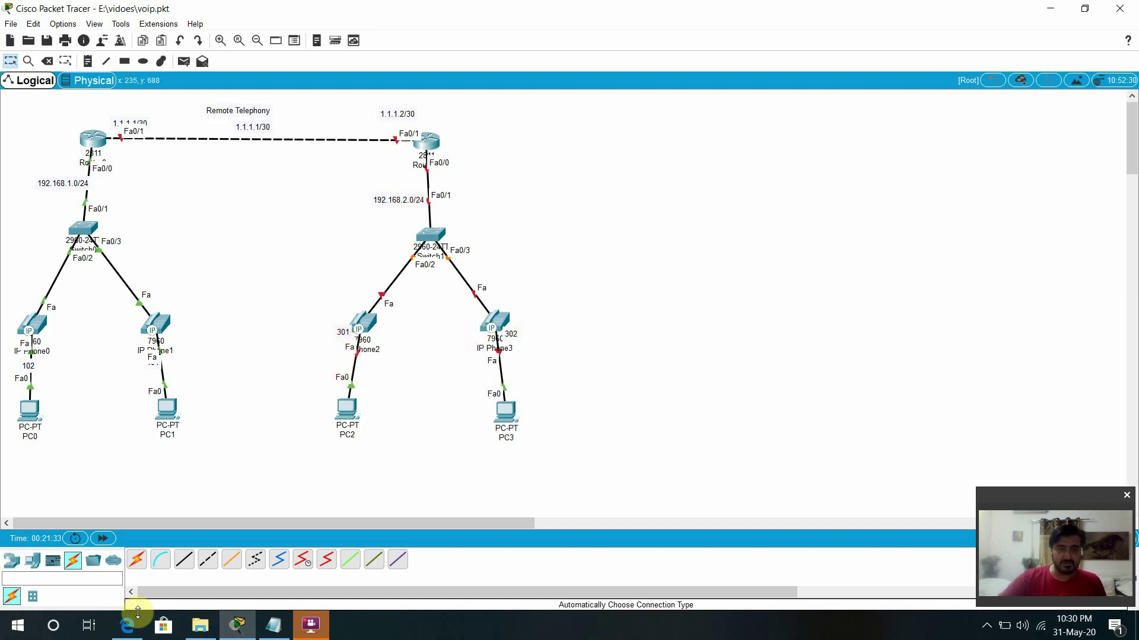
Switch to the remote telephoney notes in Notepad and move the window aside so the network topology stays in view
left_click(277, 621)
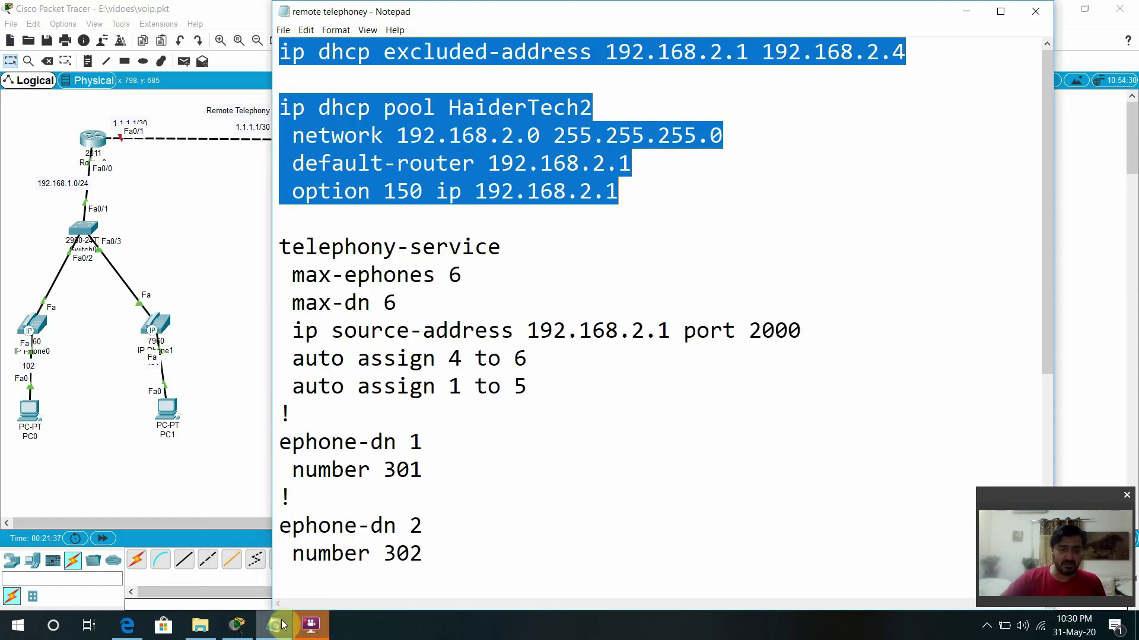
left_click(454, 462)
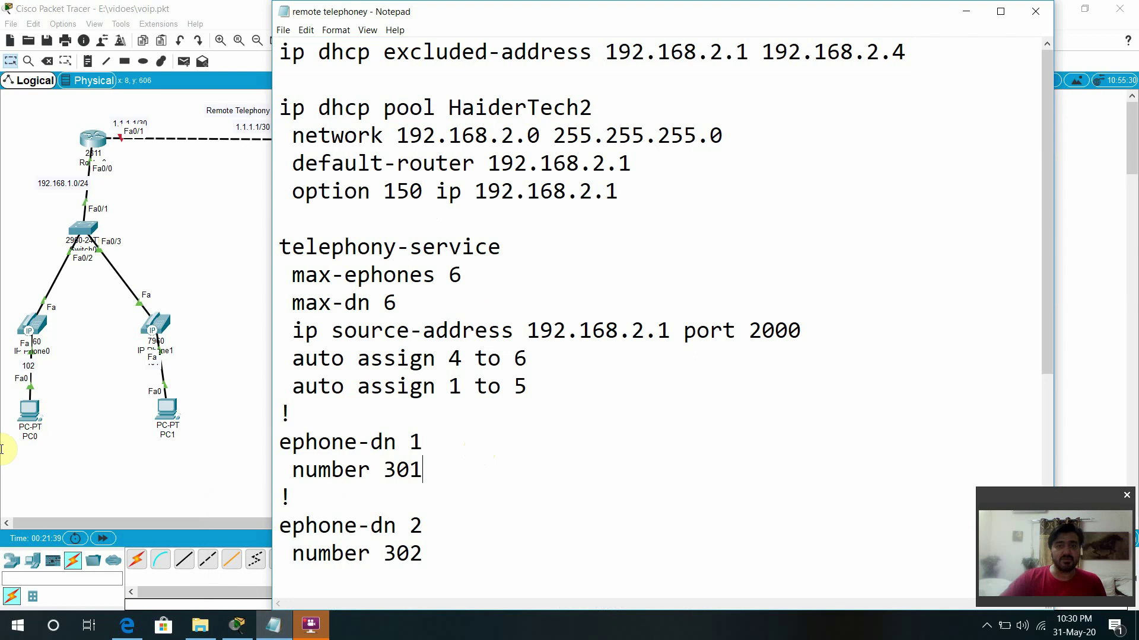
left_click_drag(614, 20, 872, 12)
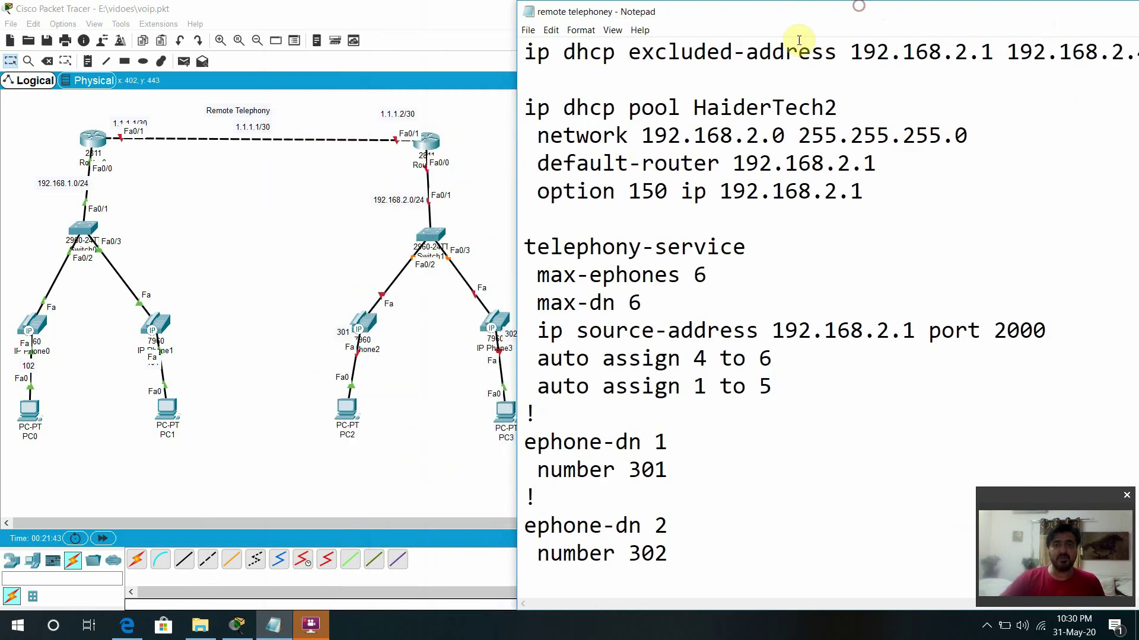
left_click(1014, 10)
left_click_drag(1014, 11, 900, 14)
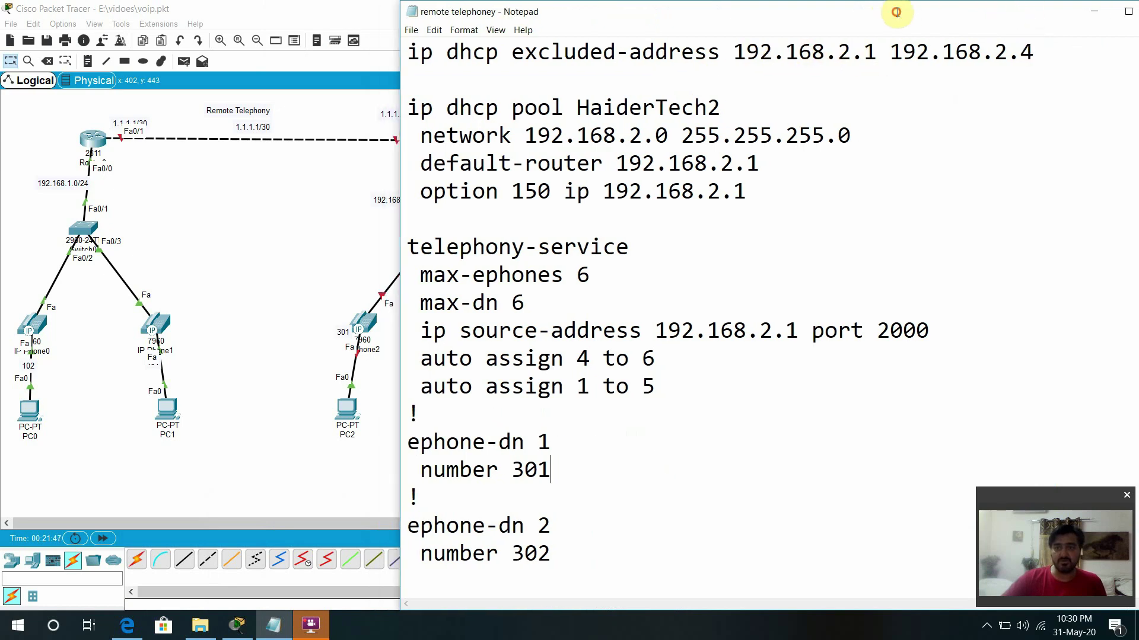
left_click_drag(1045, 59, 879, 59)
left_click_drag(756, 13, 945, 25)
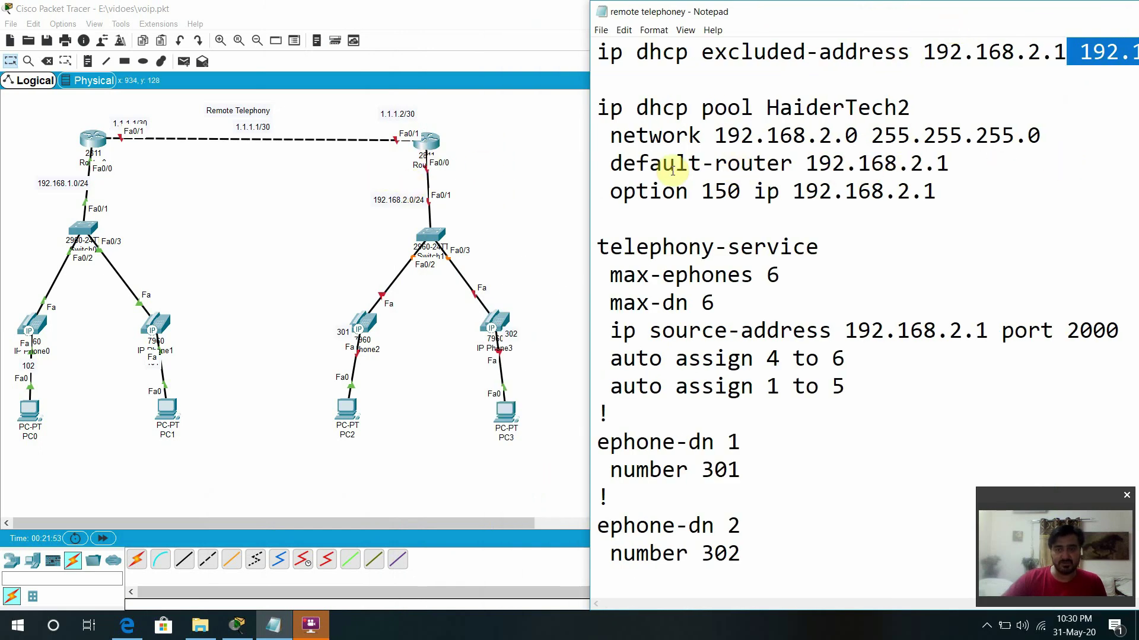
Examine the DHCP pool, option 150 and telephony-service commands in the notes
left_click(619, 114)
left_click_drag(601, 114, 767, 109)
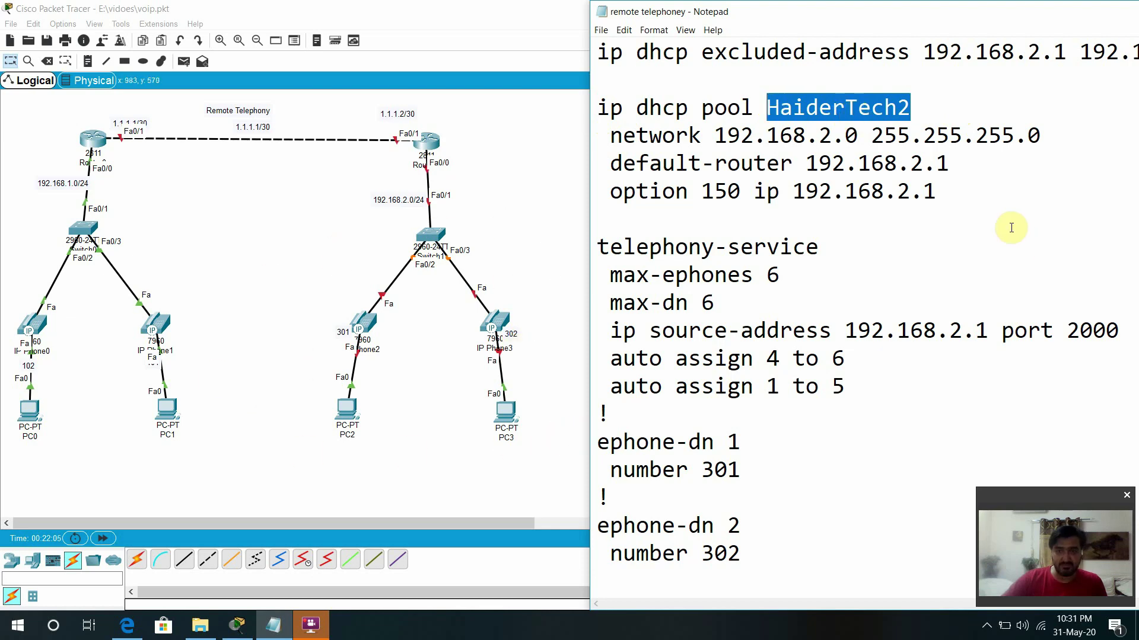
left_click(767, 191)
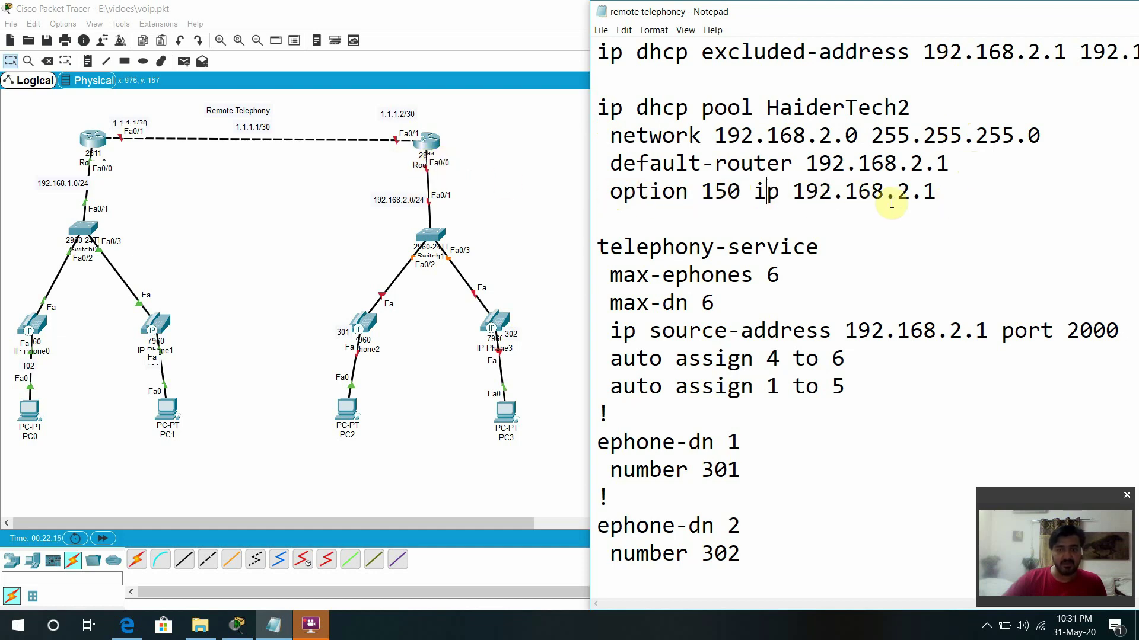
left_click_drag(937, 193, 612, 198)
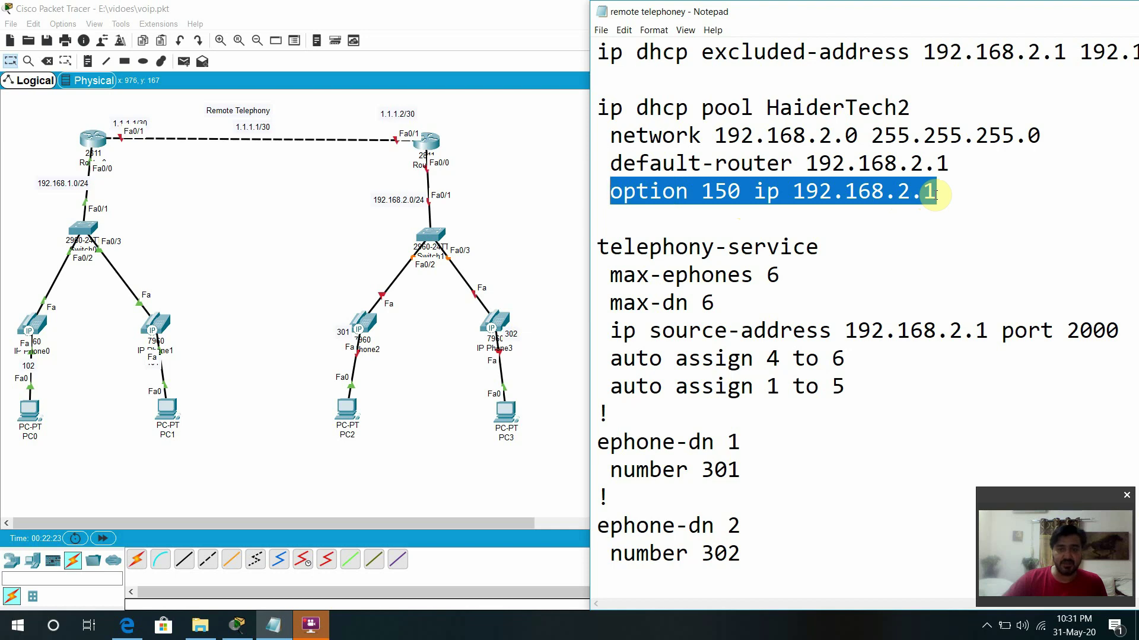
left_click(703, 191)
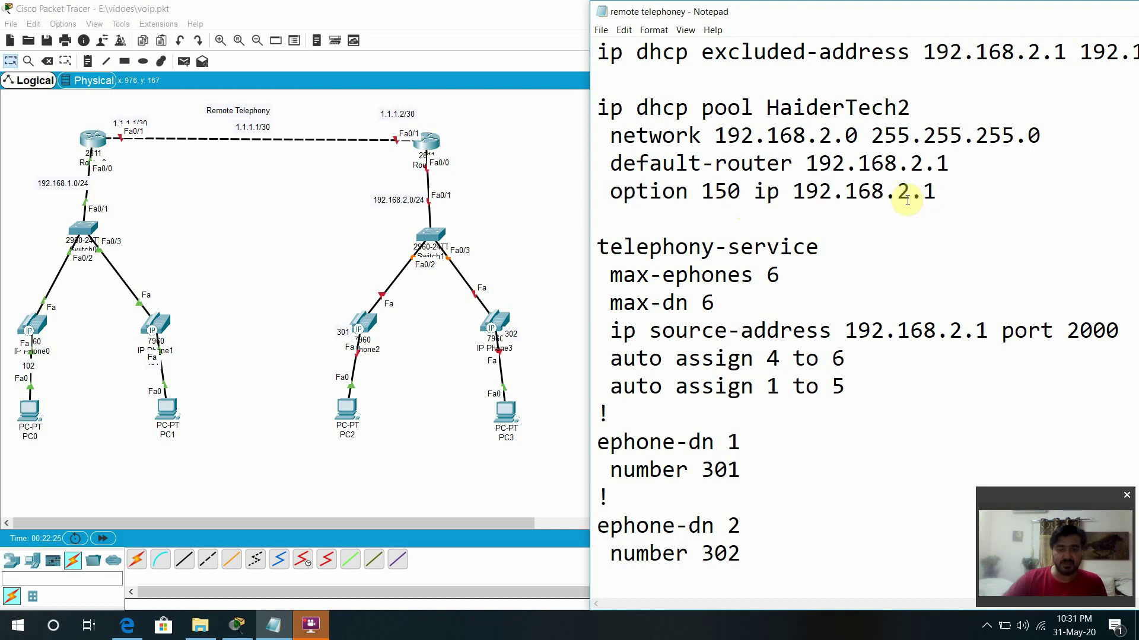
left_click_drag(666, 242, 745, 347)
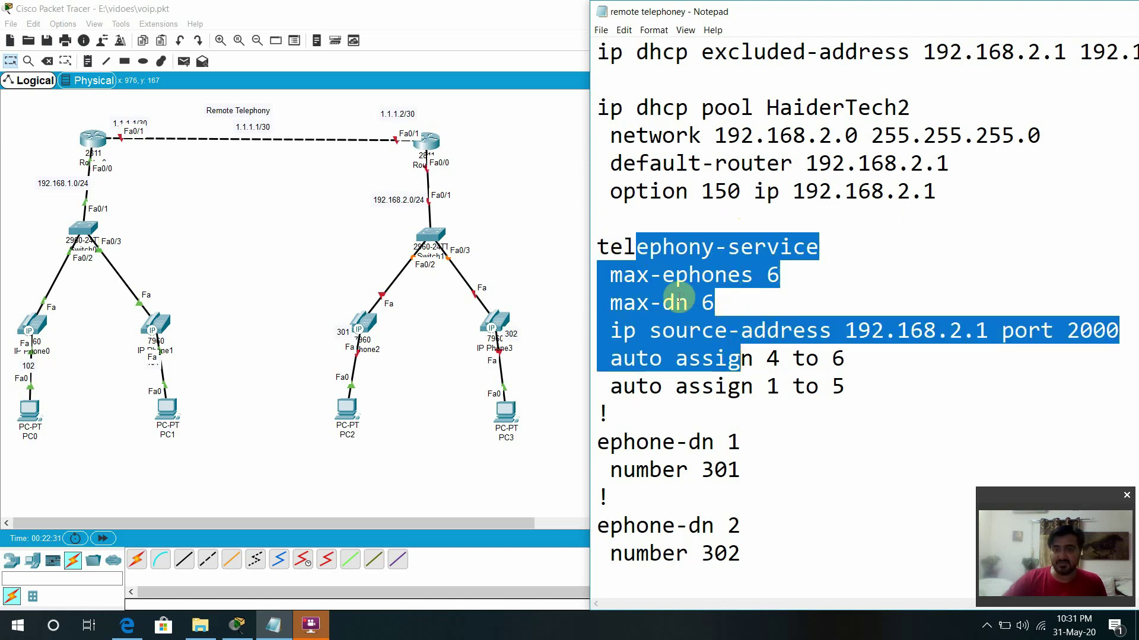
left_click(750, 302)
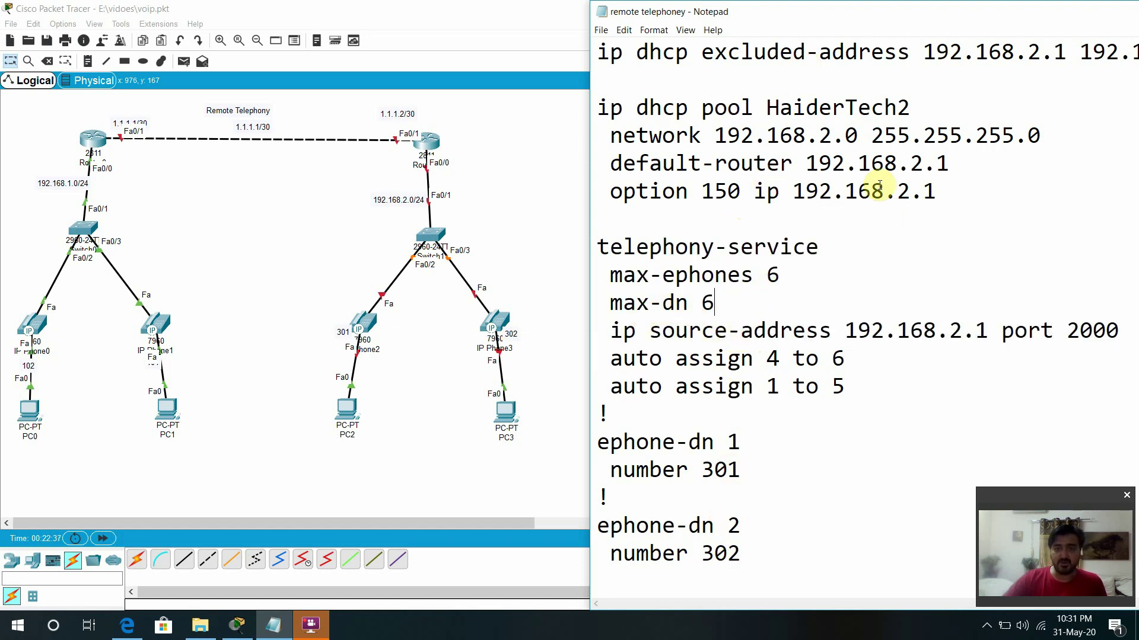
Copy the commands from the DHCP excluded-address line through the option 150 line of the HaiderTech2 pool
left_click_drag(979, 191, 583, 34)
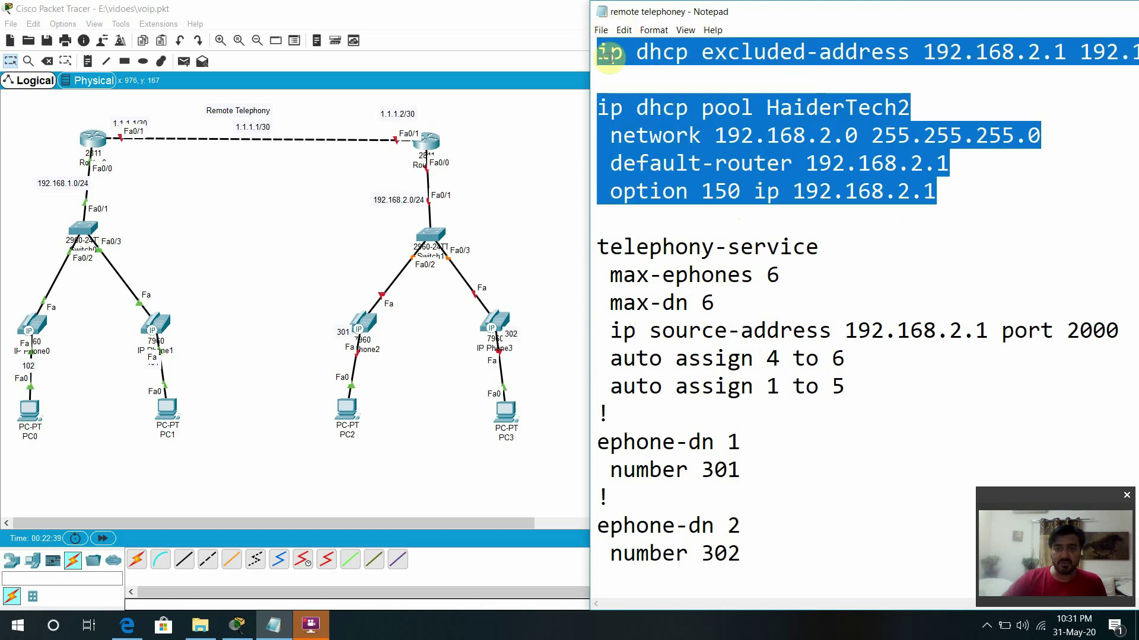
right_click(607, 58)
left_click(461, 101)
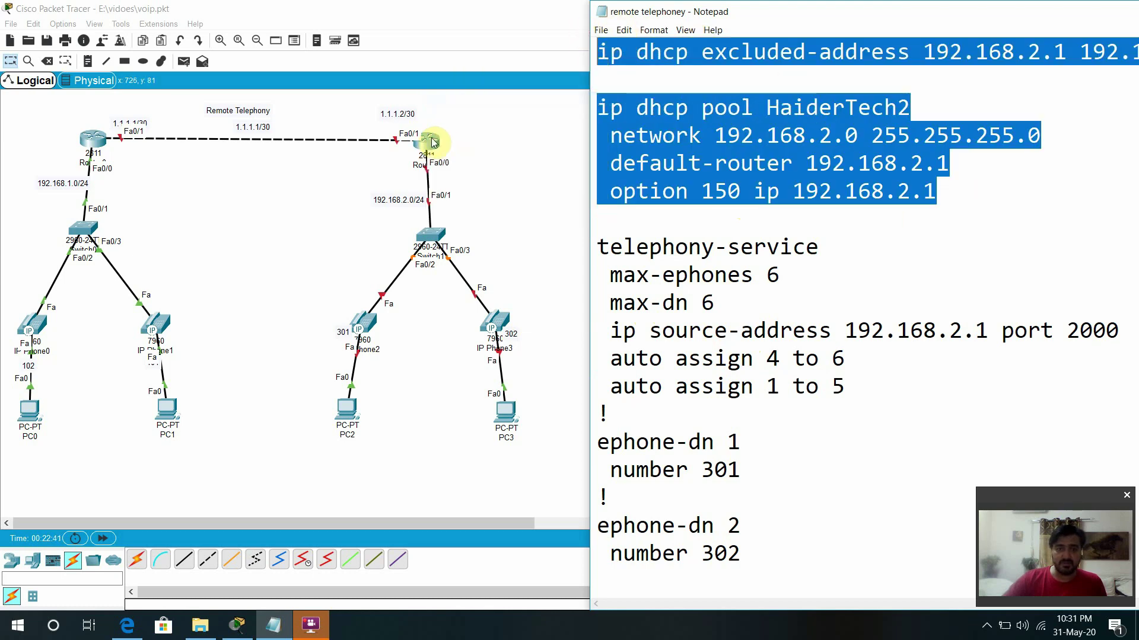
Open Router1's command line in Packet Tracer with a wider window and answer no to the initial configuration dialog
left_click(431, 142)
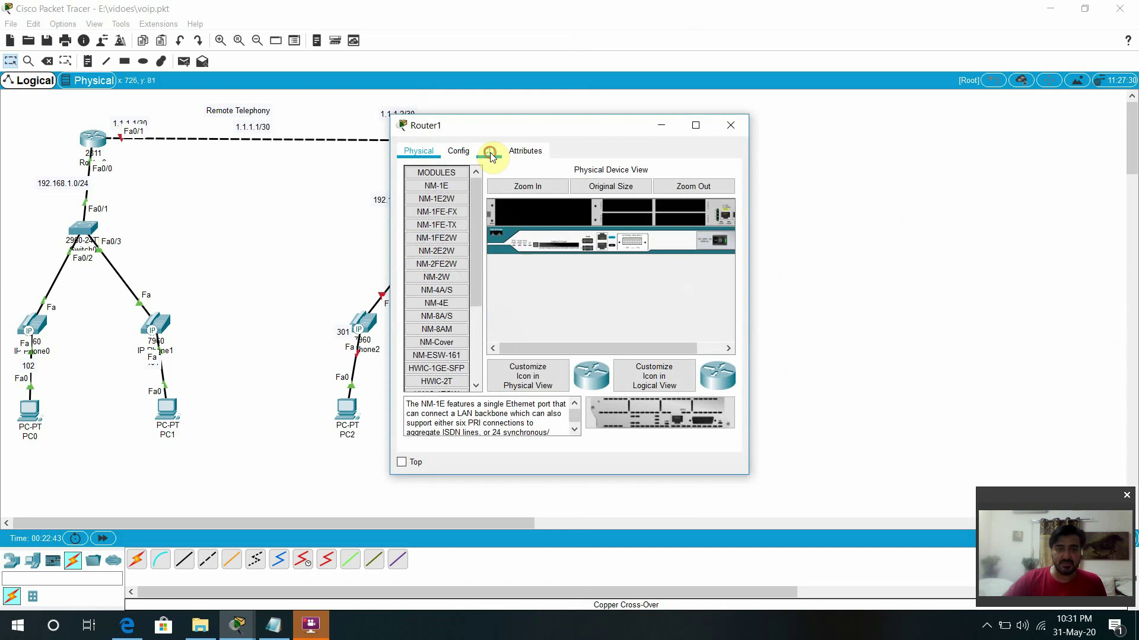
left_click(489, 151)
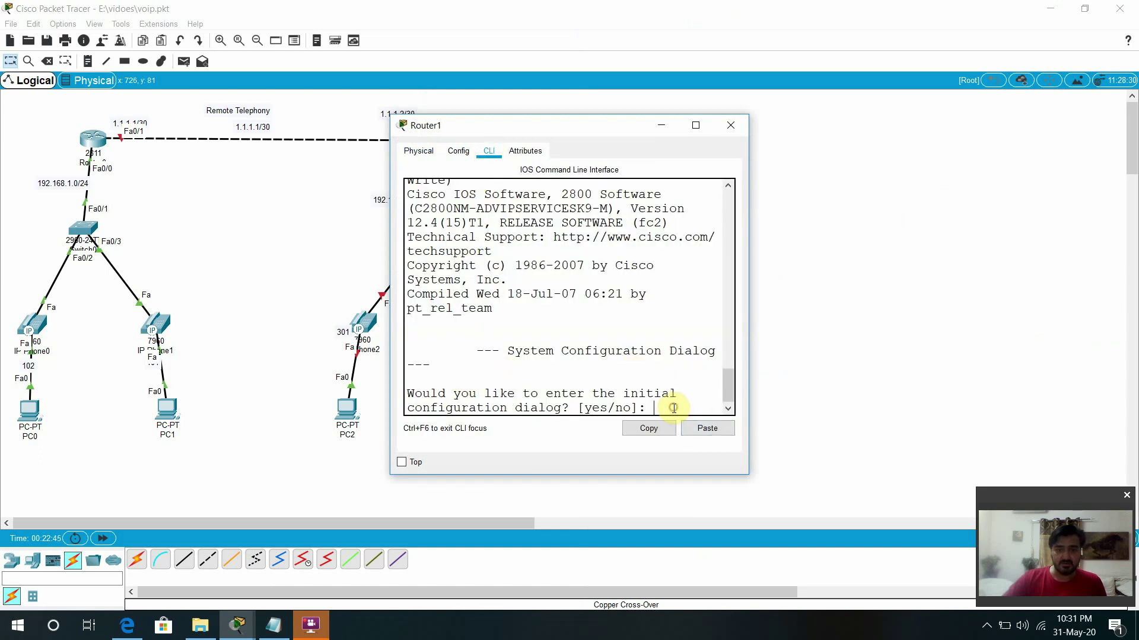
left_click_drag(750, 379, 942, 374)
left_click(605, 405)
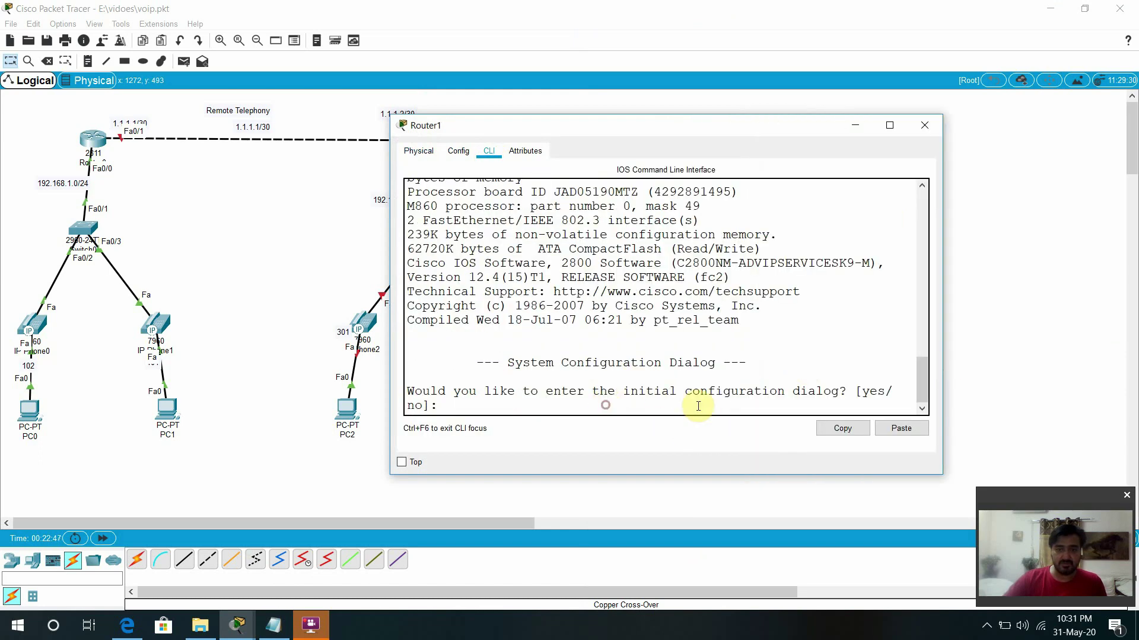
type("no")
key("Return")
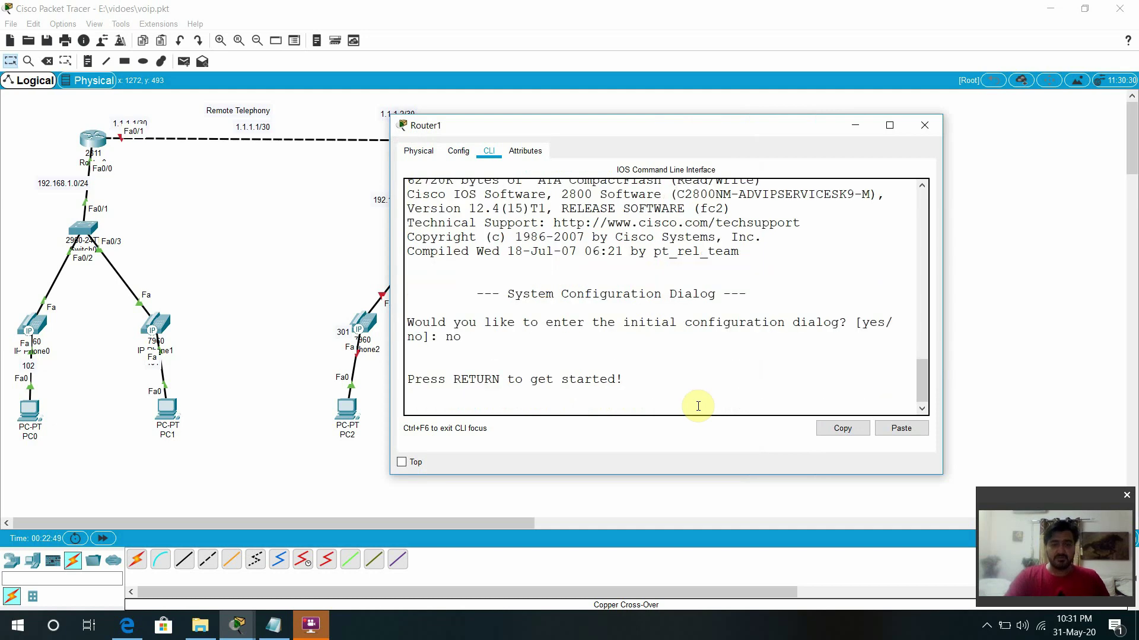
key("Return")
key("Return")
key("Return")
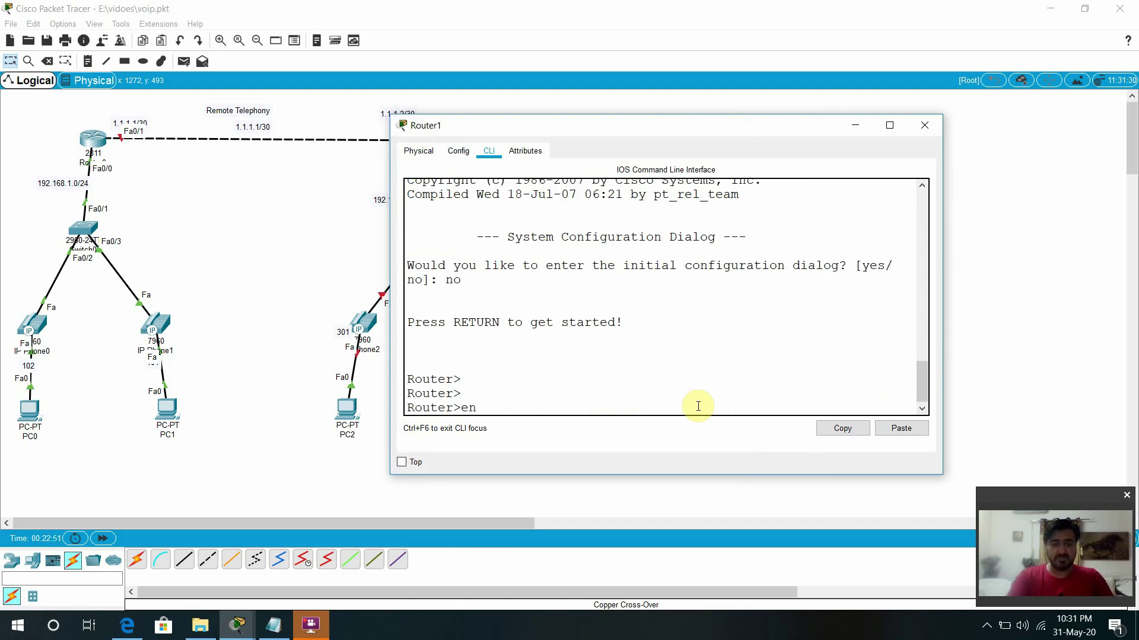
Enter global configuration mode on Router1 and paste the copied DHCP exclusion and HaiderTech2 pool commands
type("en")
key("Return")
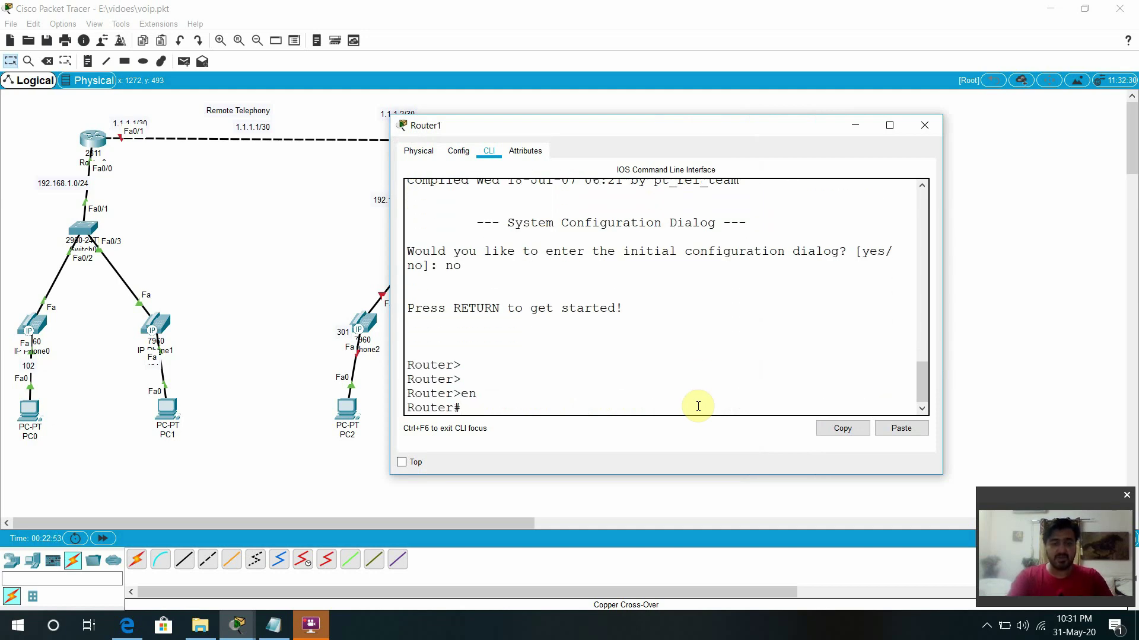
type("conf")
key("Tab")
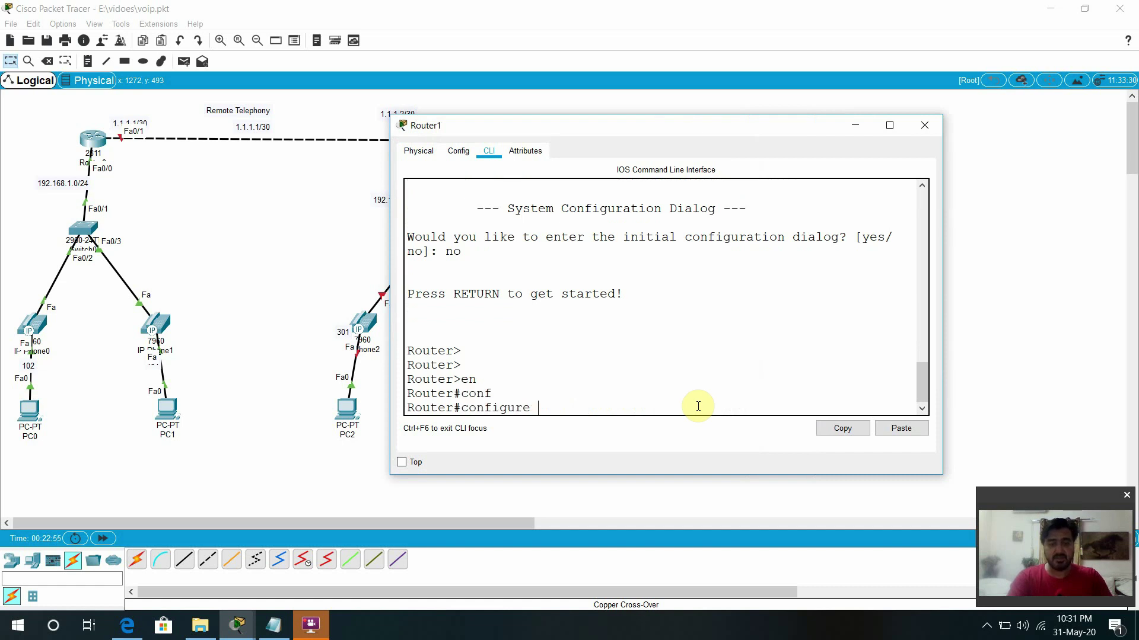
type("ter")
key("Tab")
key("Return")
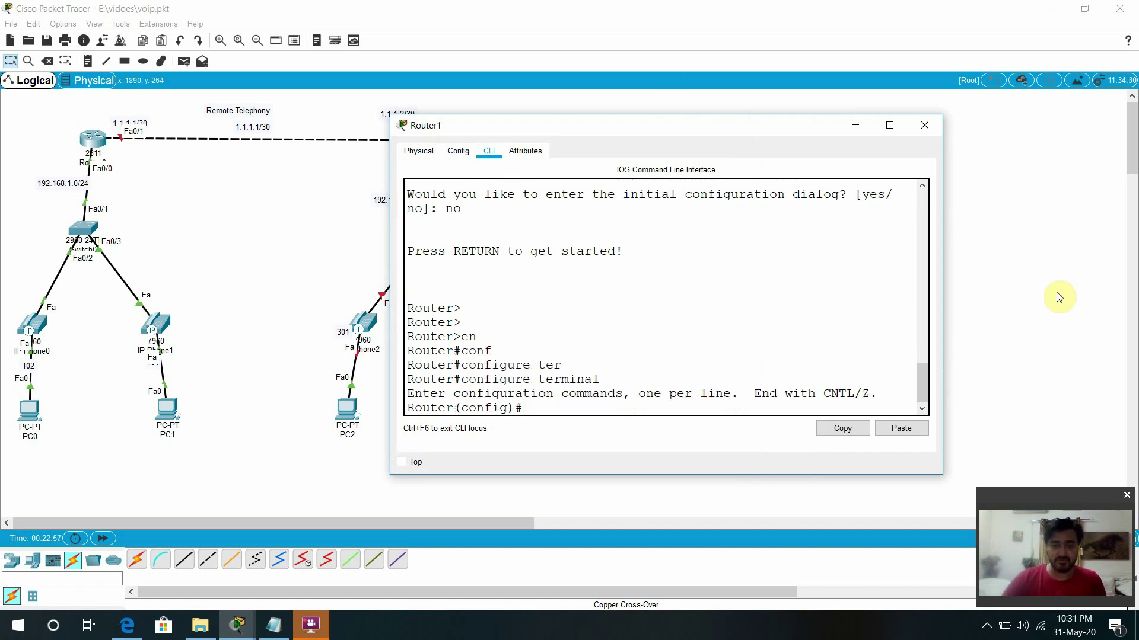
left_click(898, 431)
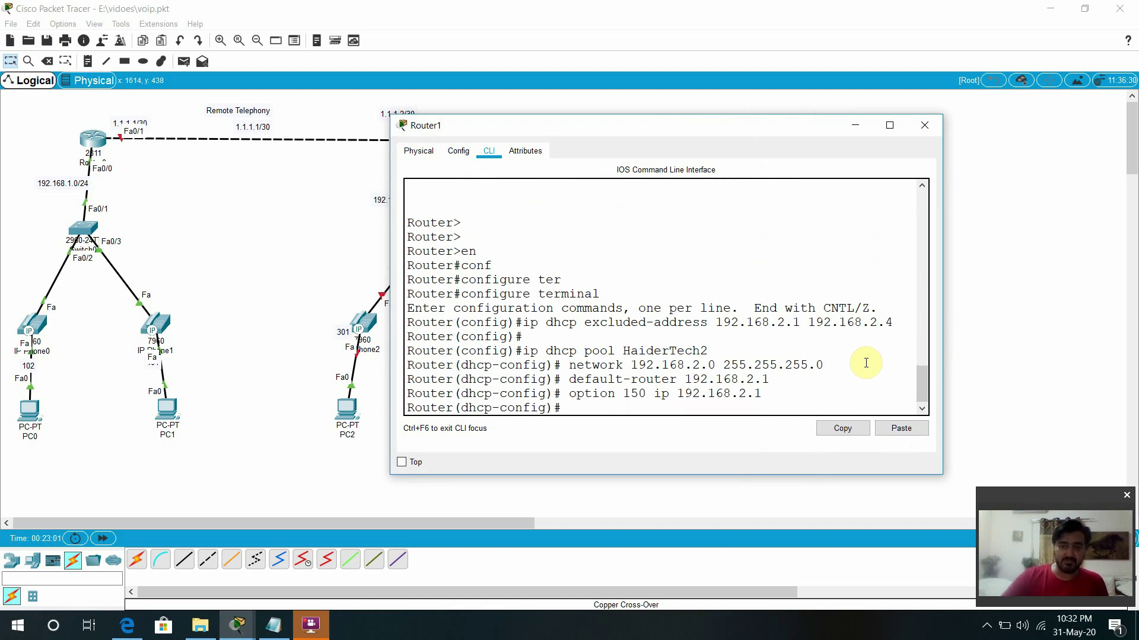
Give Router1's FastEthernet0/0 the copied default-router address 192.168.2.1 with mask 255.255.255.0 and turn the port on
left_click_drag(771, 380, 686, 381)
left_click(836, 430)
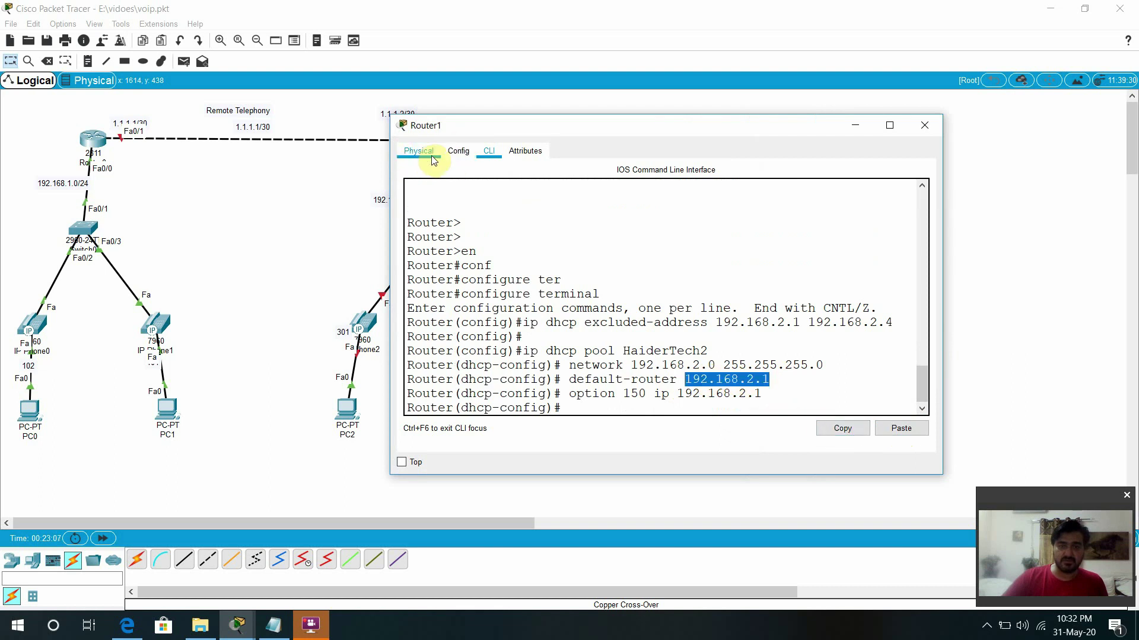
left_click(456, 153)
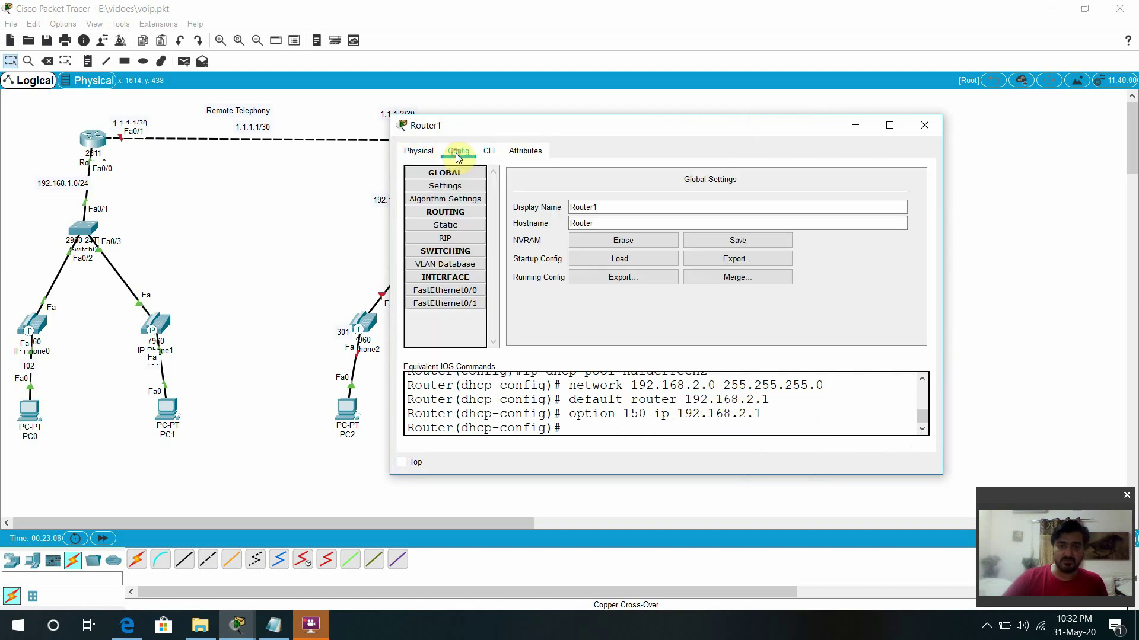
left_click(456, 293)
left_click(726, 251)
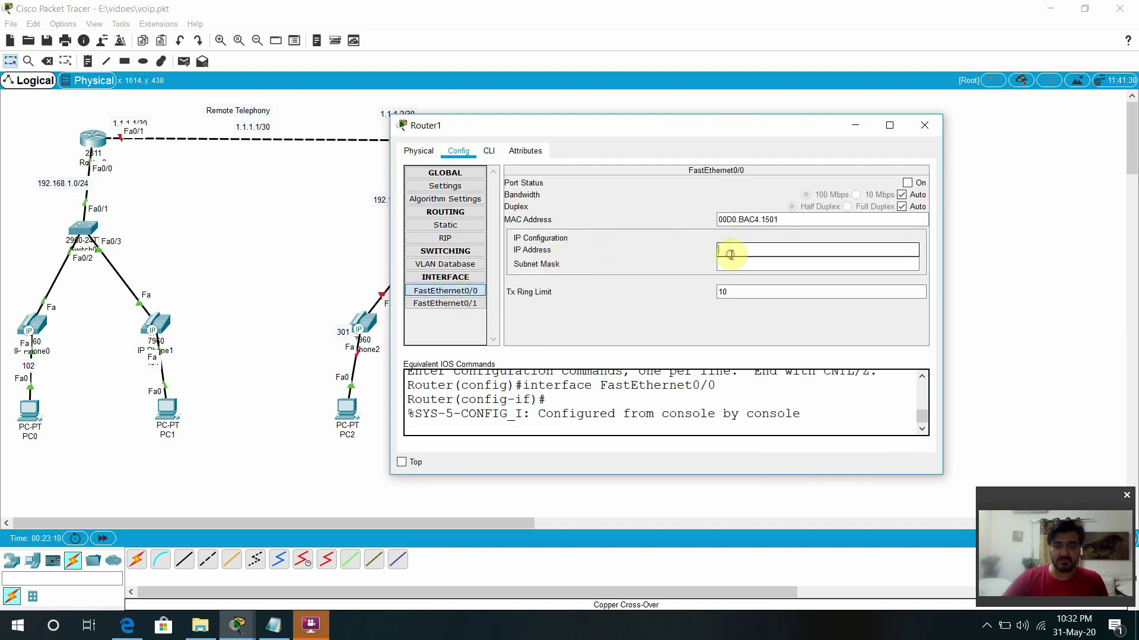
key("ctrl+v")
left_click(768, 265)
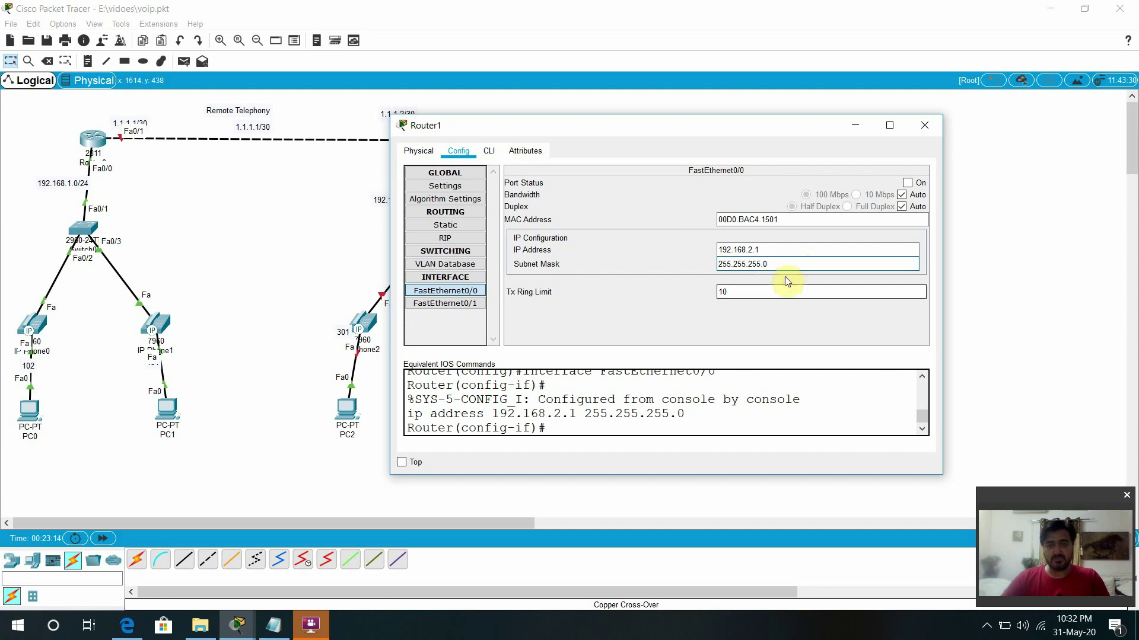
left_click(908, 183)
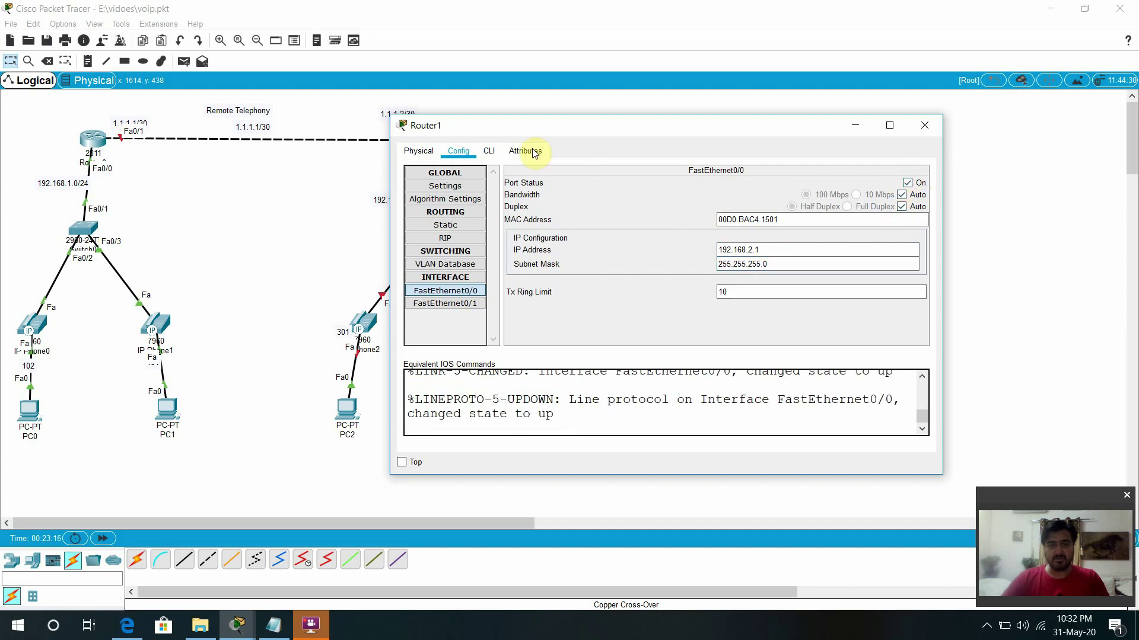
Return to Router1's command line and exit FastEthernet0/0 interface mode to global configuration mode
left_click(488, 151)
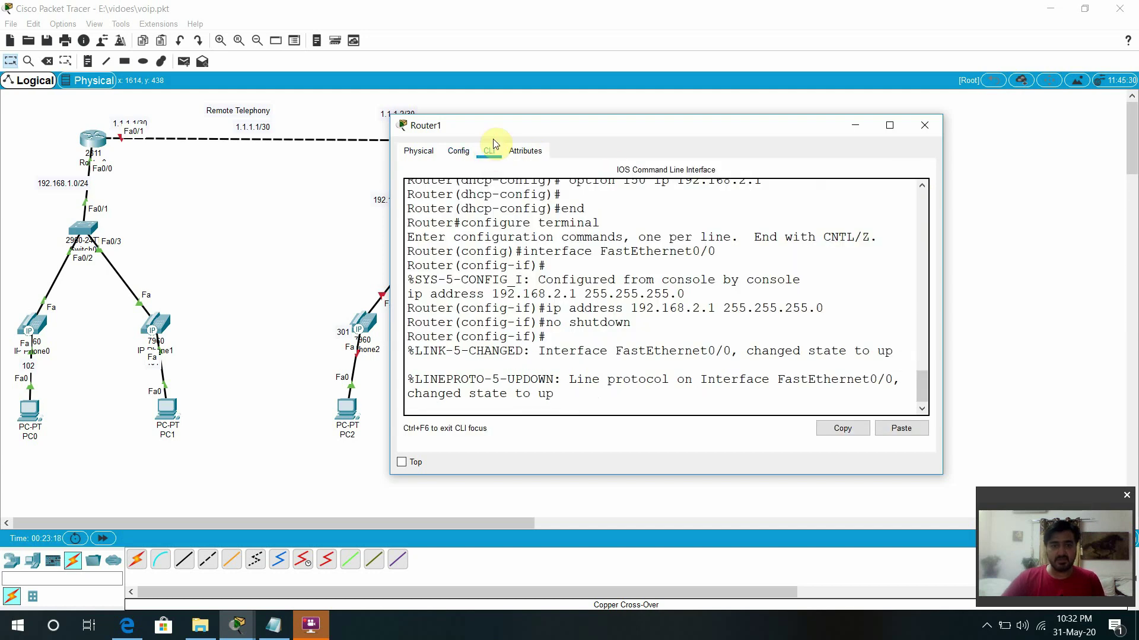
left_click_drag(506, 122, 635, 81)
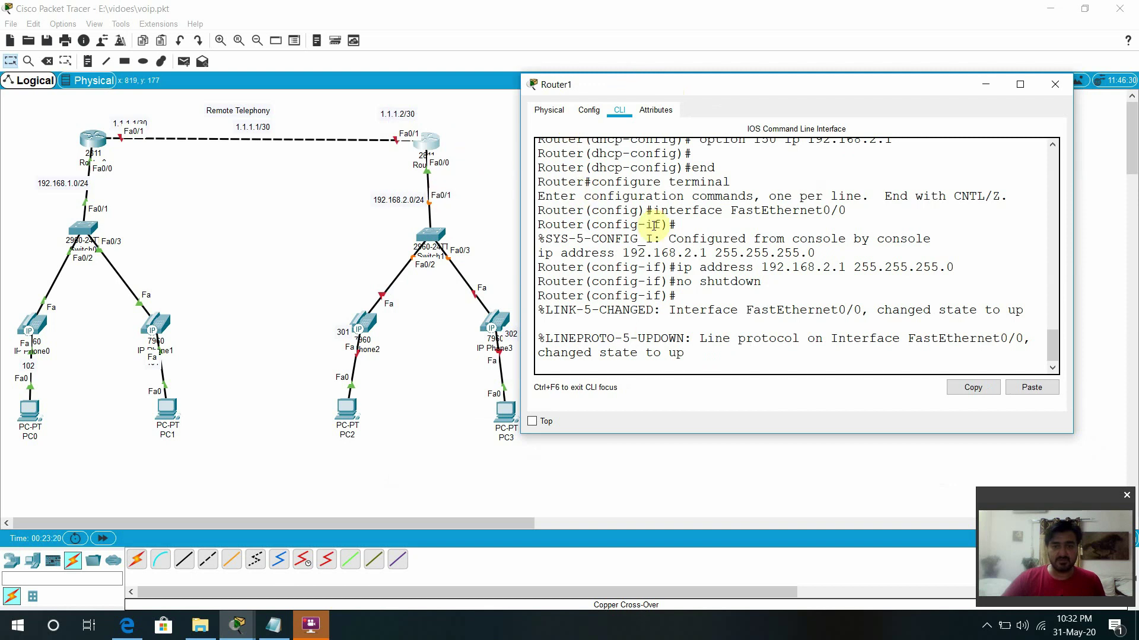
key("Return")
key("Return")
key("Return")
key("Return")
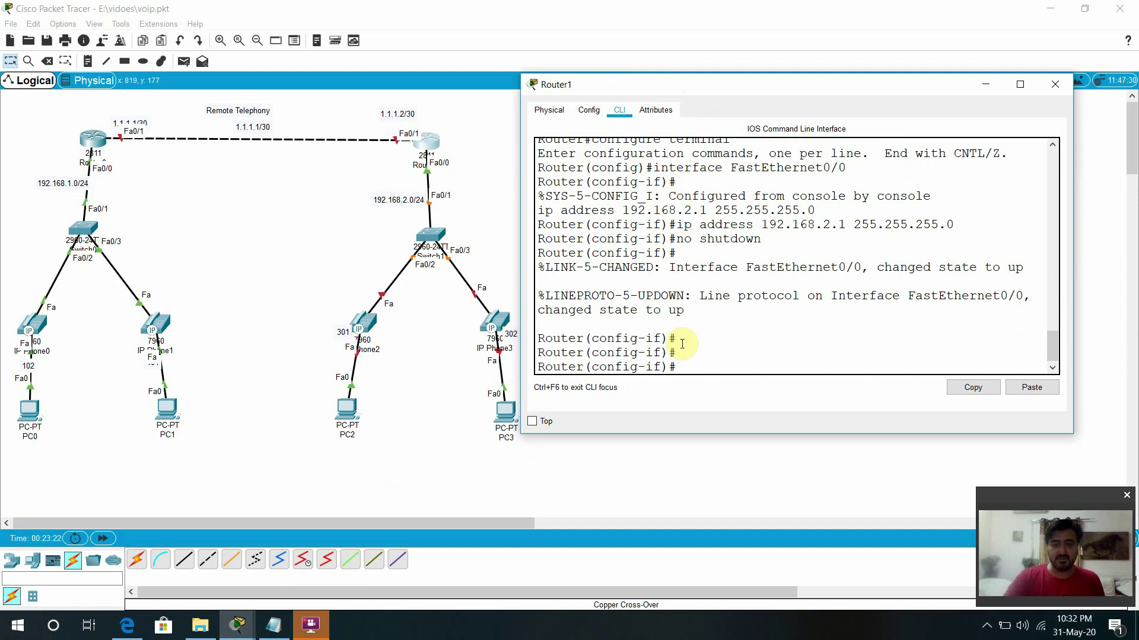
type("eit")
key("Return")
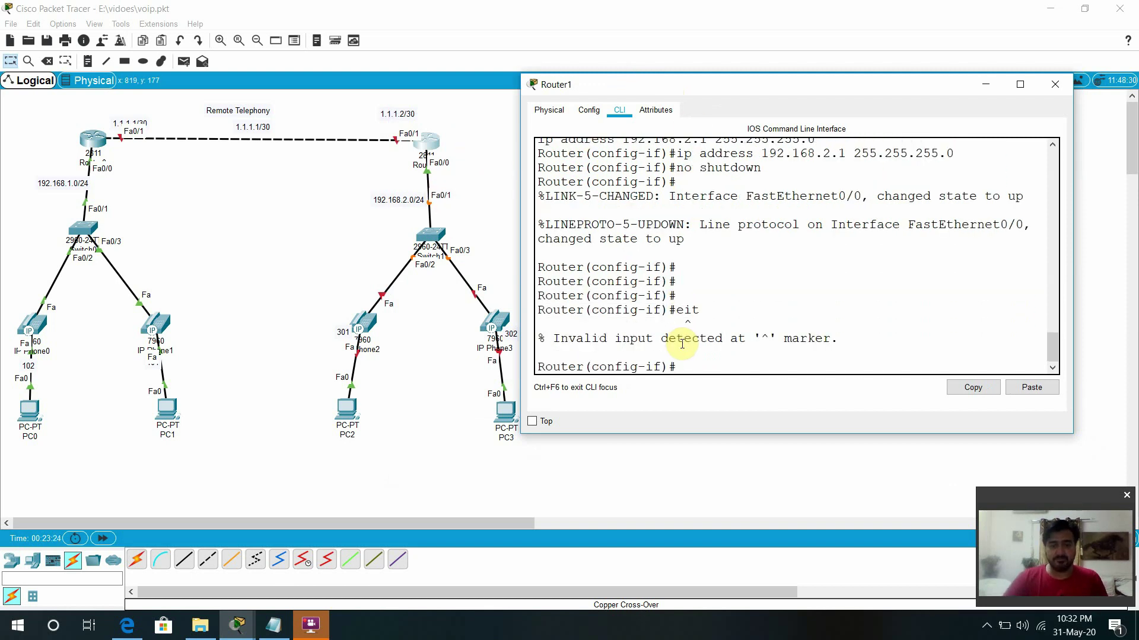
type("eit")
key("Return")
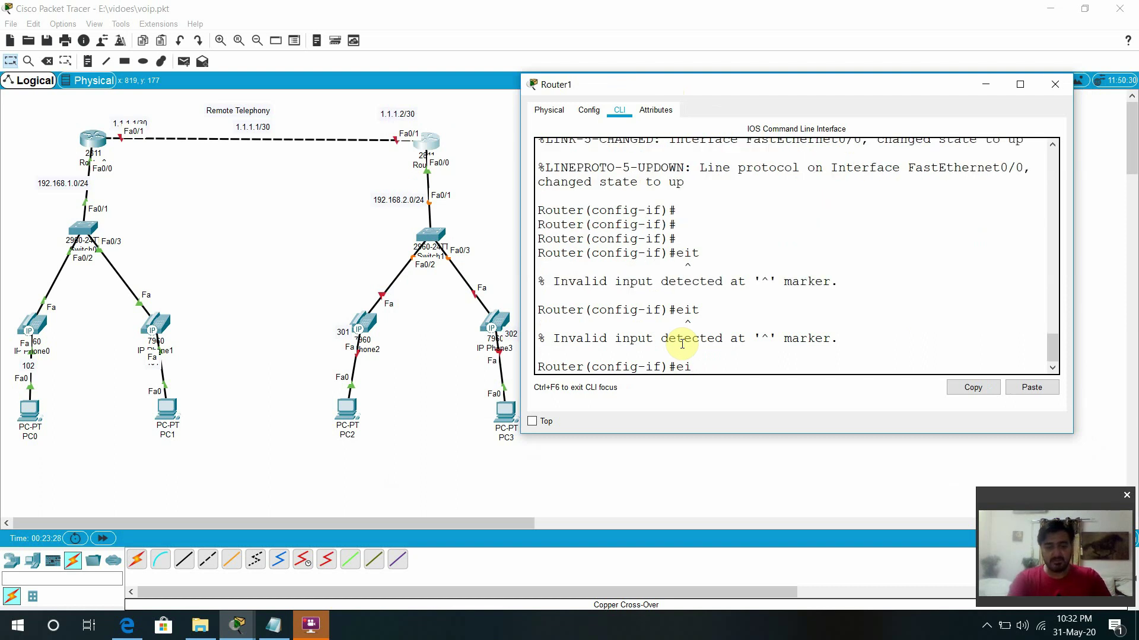
key("Return")
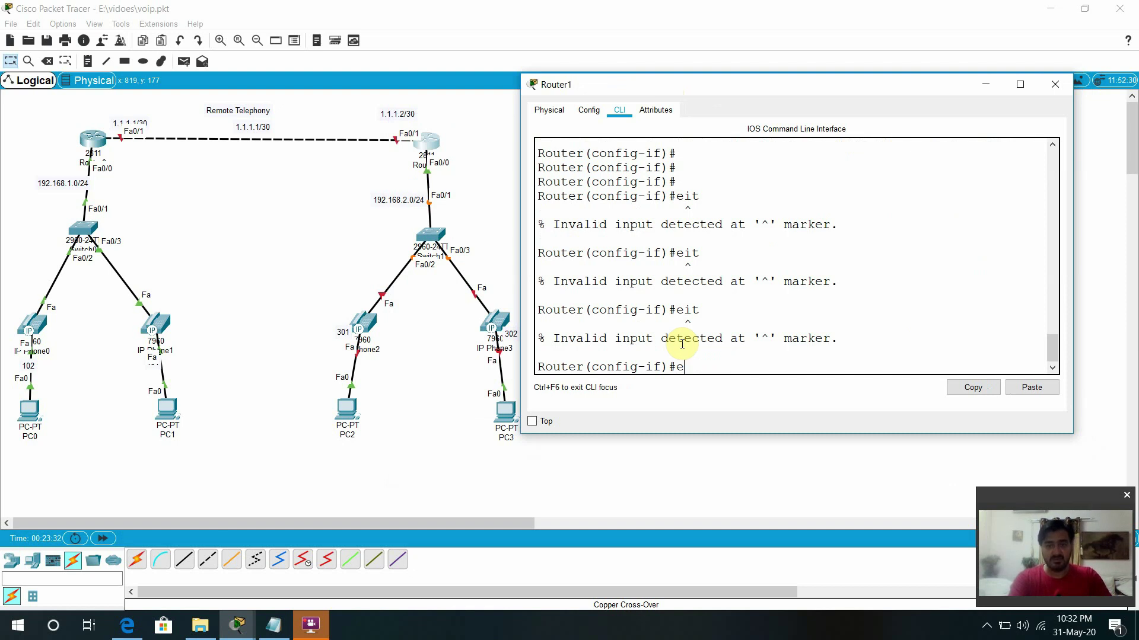
type("xxxx")
key("BackSpace")
key("BackSpace")
key("BackSpace")
type("it")
key("Return")
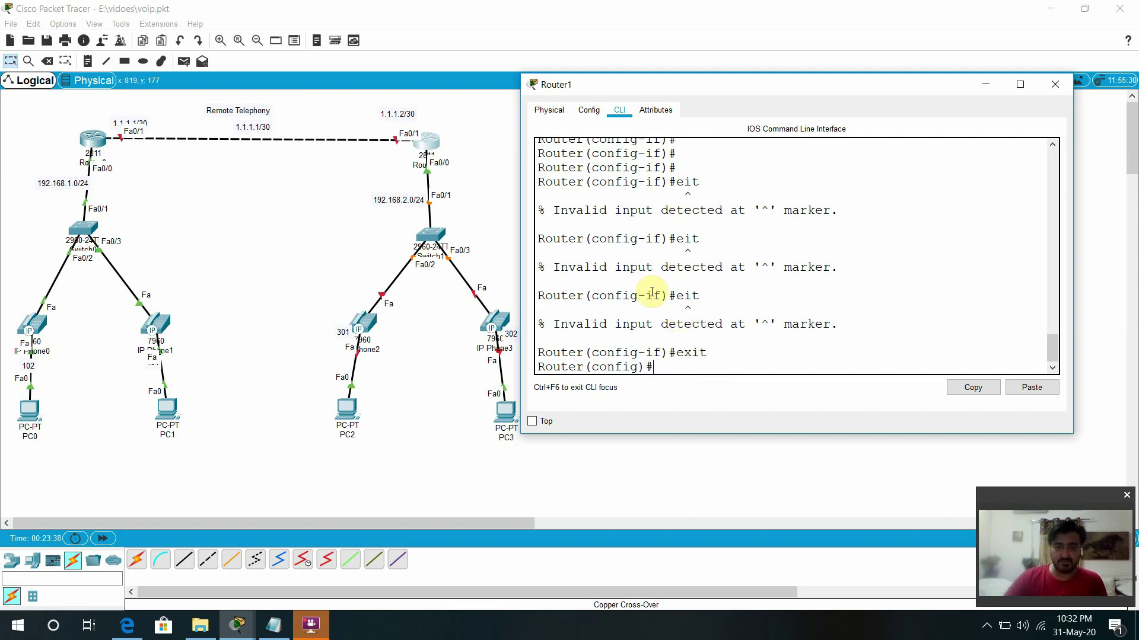
Switch to the remote telephony notes in Notepad and copy the commands from telephony-service through the number 302 line
left_click(278, 620)
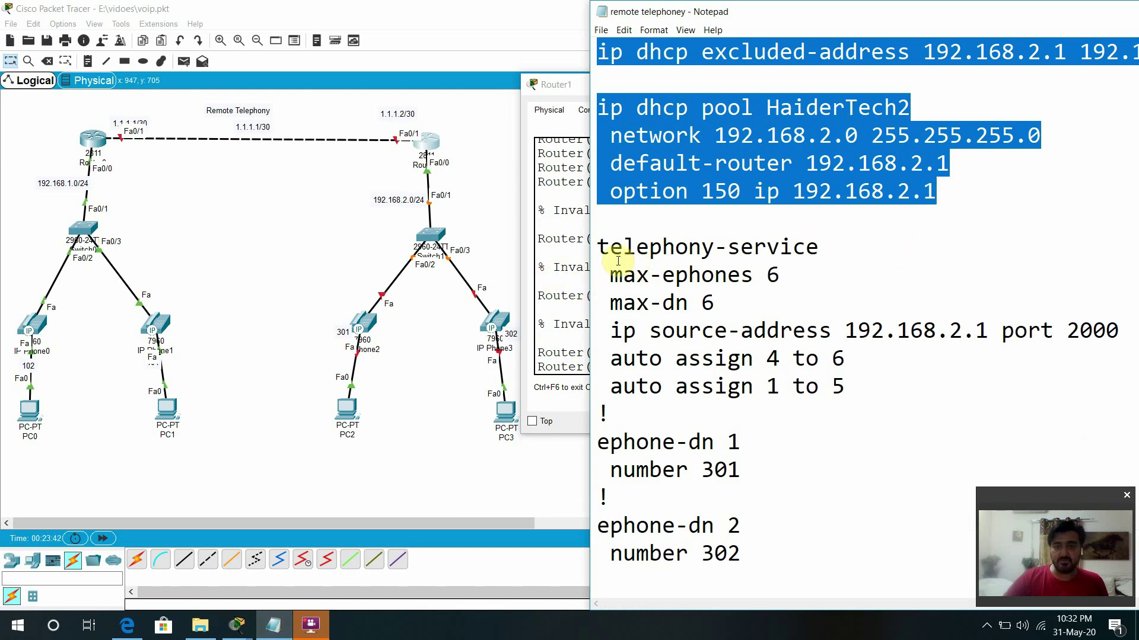
left_click_drag(598, 245, 758, 573)
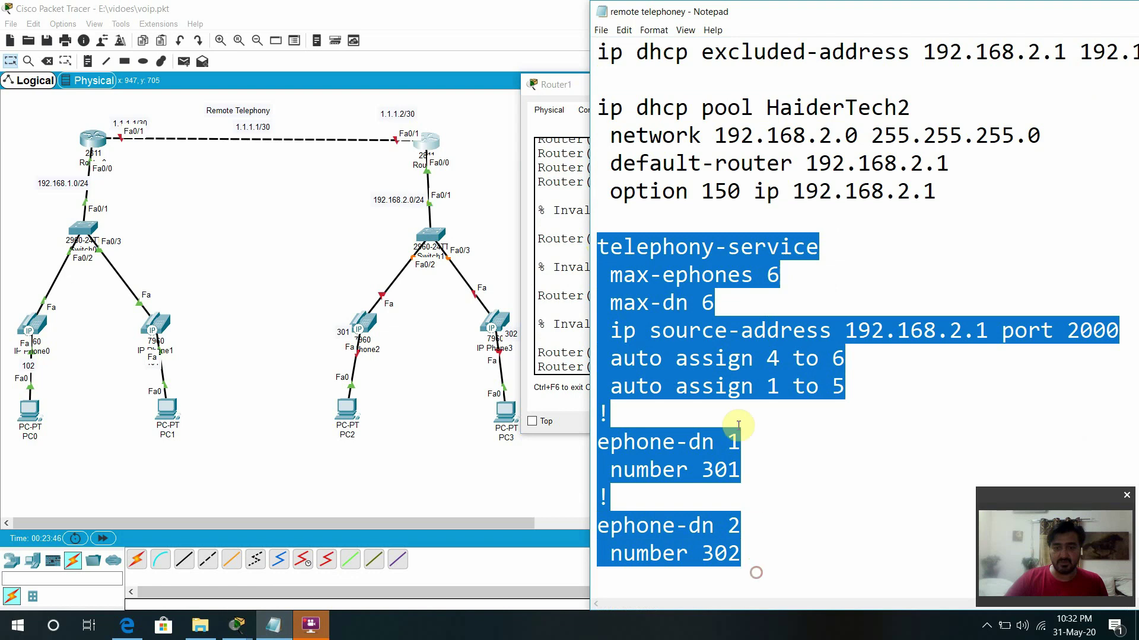
right_click(678, 282)
left_click(532, 327)
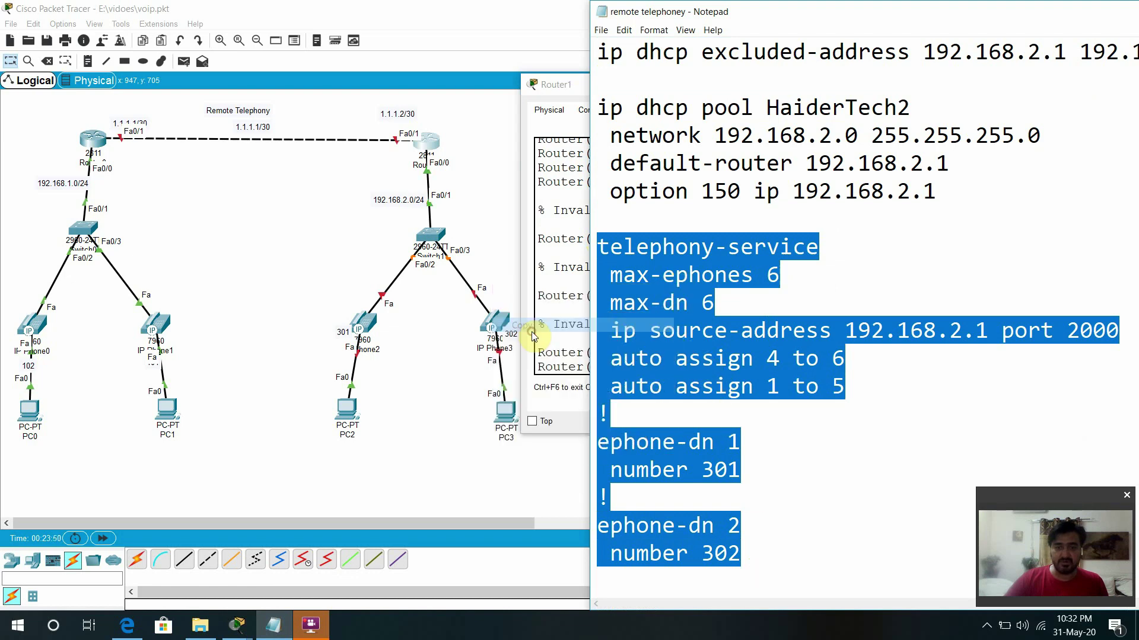
Paste the copied telephony-service and ephone-dn 1 and 2 commands into Router1's global configuration in Packet Tracer
left_click(429, 146)
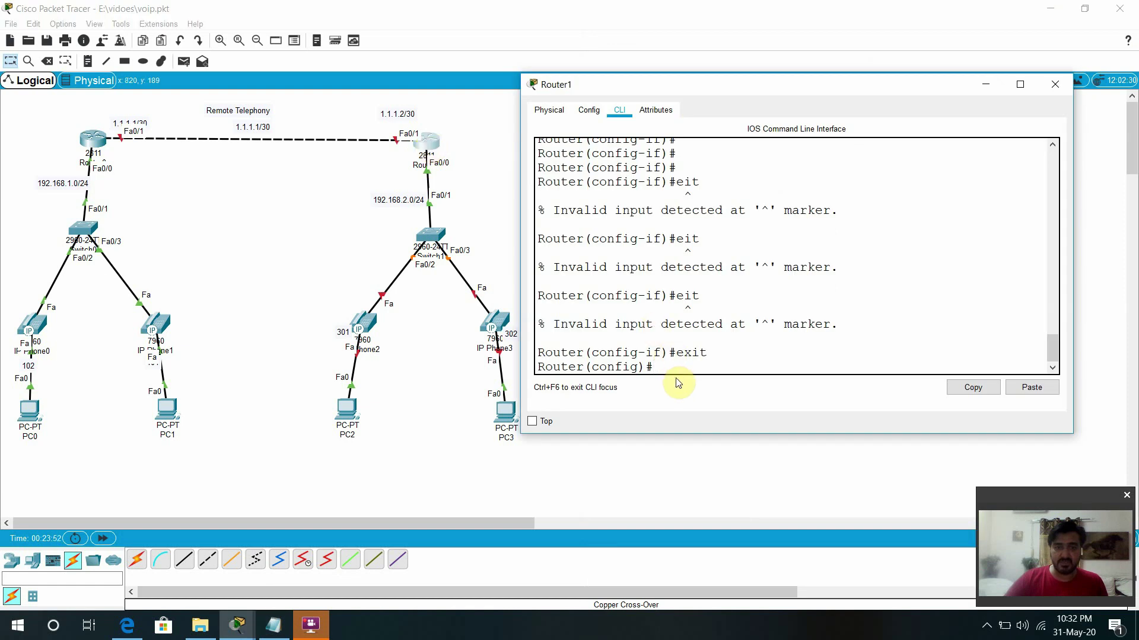
left_click(1030, 387)
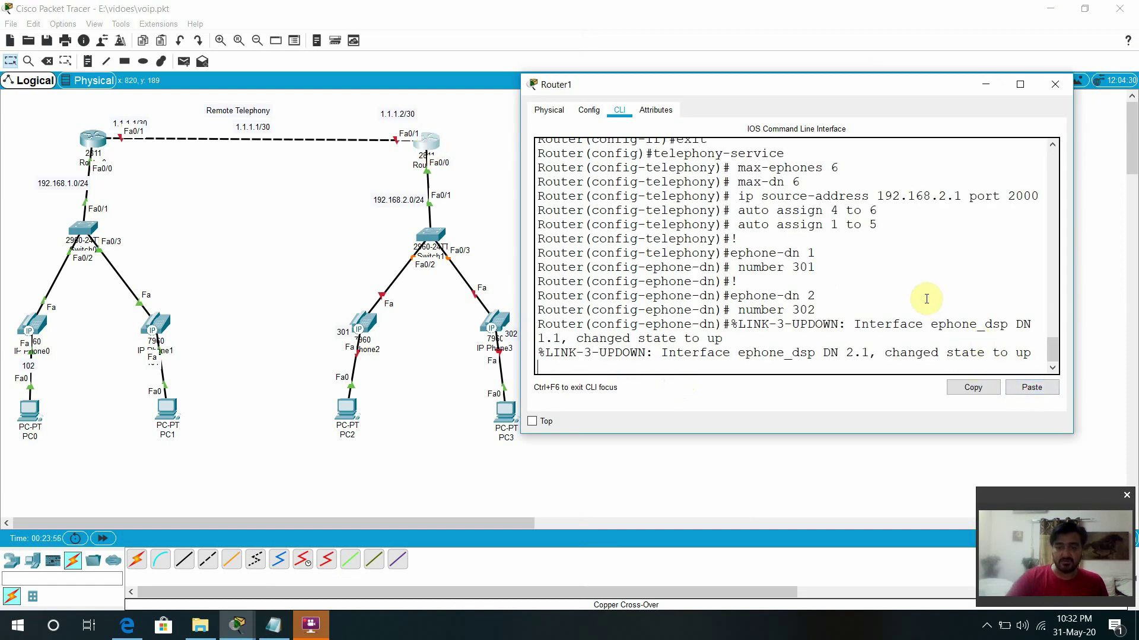
key("Return")
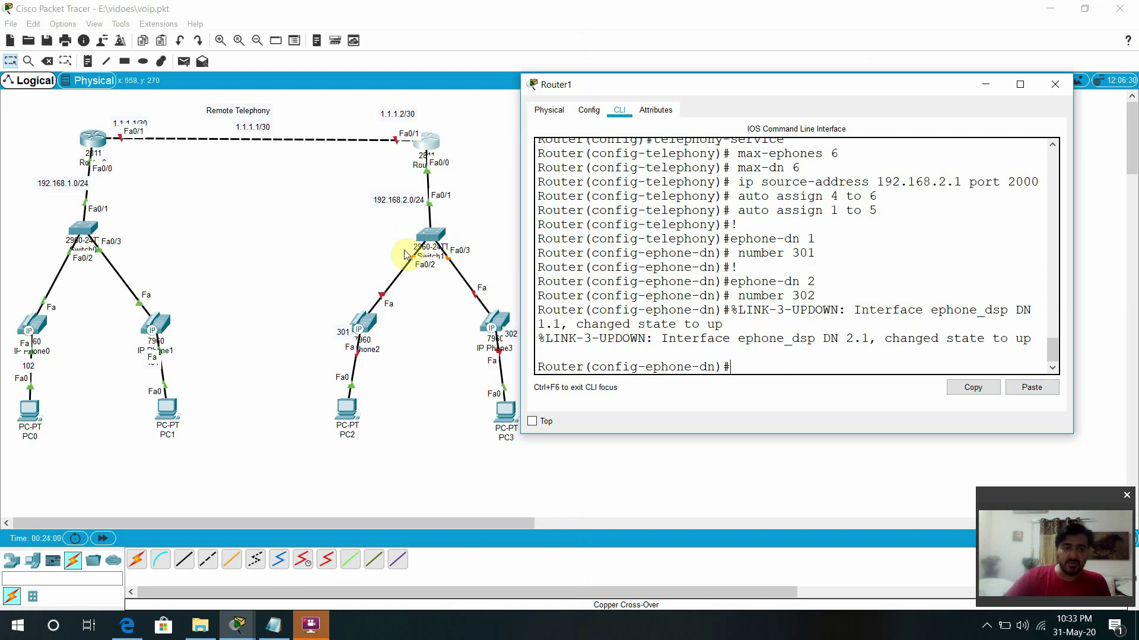
Open Switch1's command line, with its window clear of the topology, and start a console session
left_click(353, 242)
left_click(436, 239)
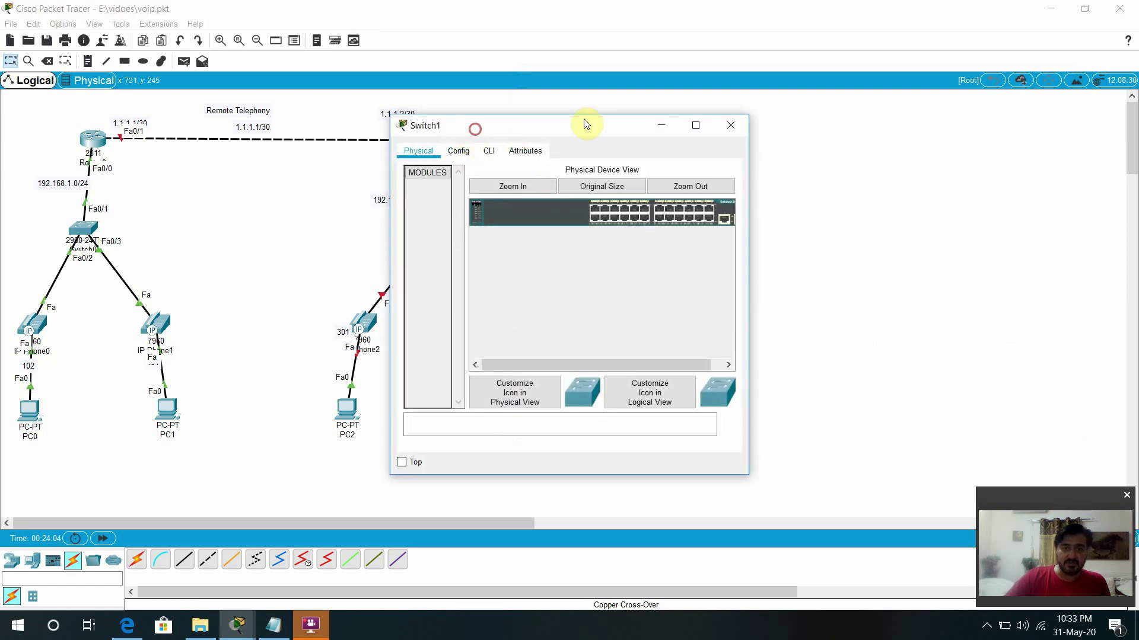
left_click_drag(585, 123, 750, 112)
left_click(653, 141)
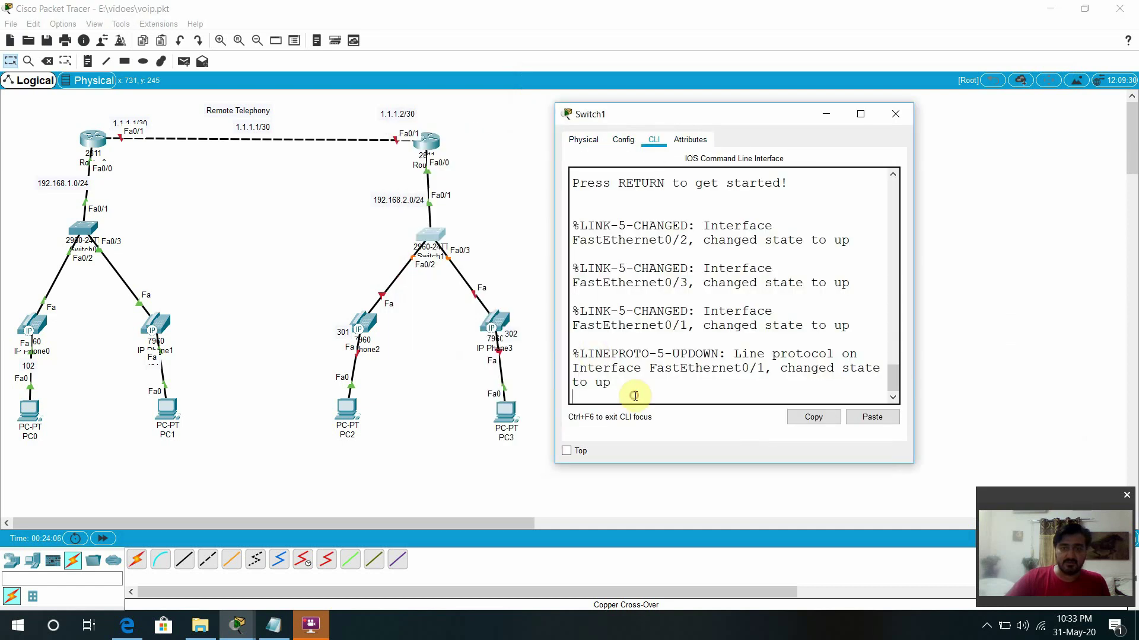
key("Return")
key("Return")
key("Return")
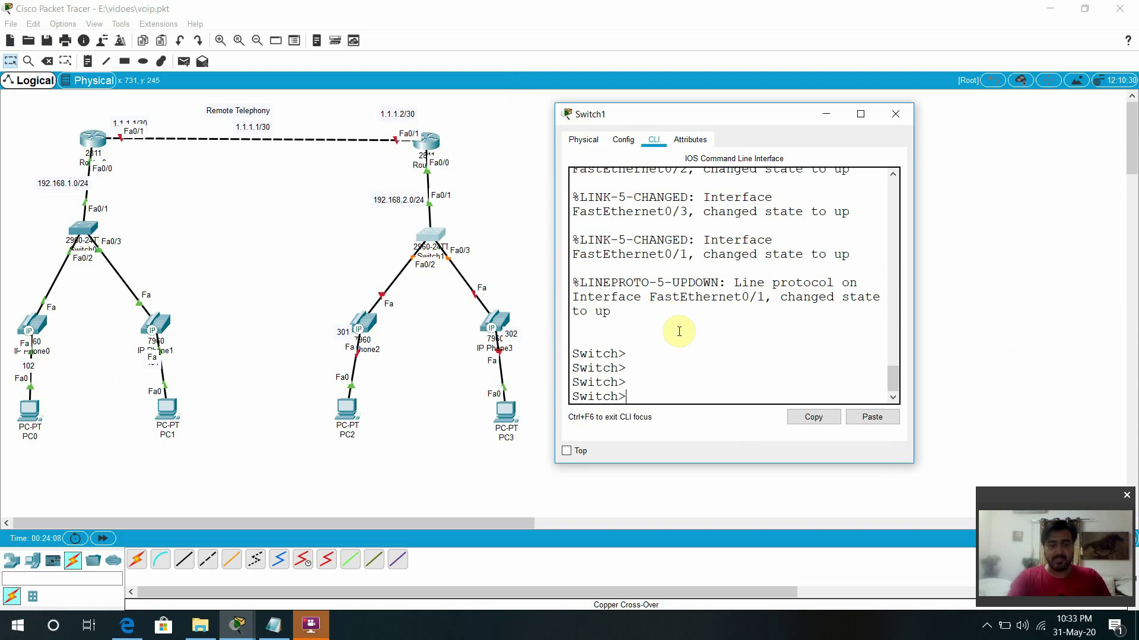
Enter privileged mode and global configuration mode on Switch1
type("en")
key("Return")
type("cofn")
key("Tab")
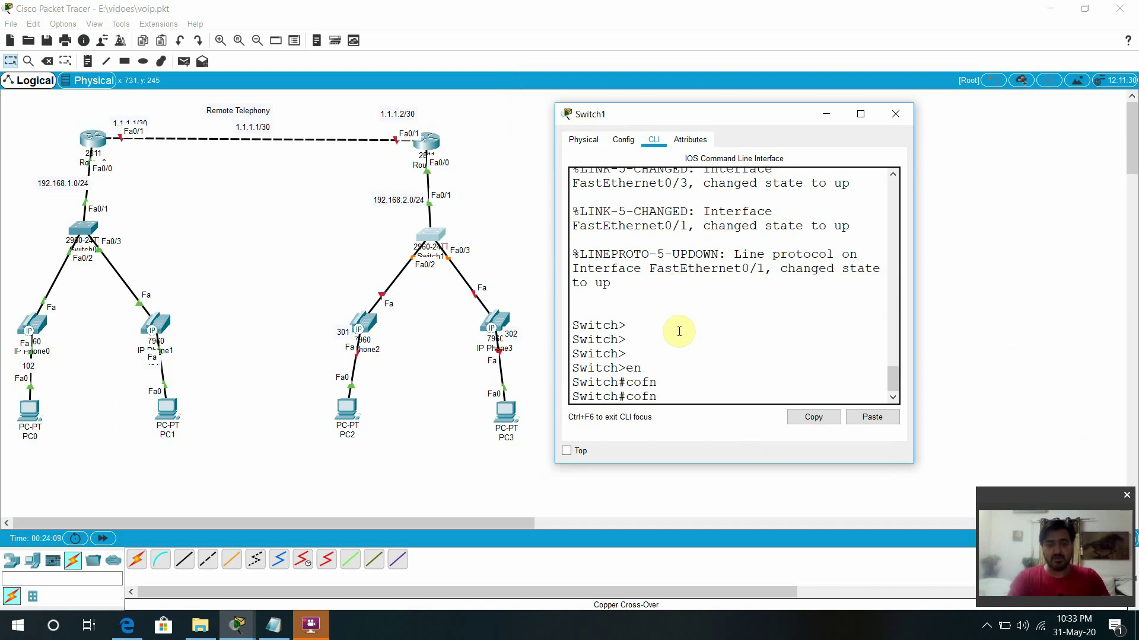
key("BackSpace")
type("nfi")
key("Tab")
type("ter")
key("Tab")
key("Return")
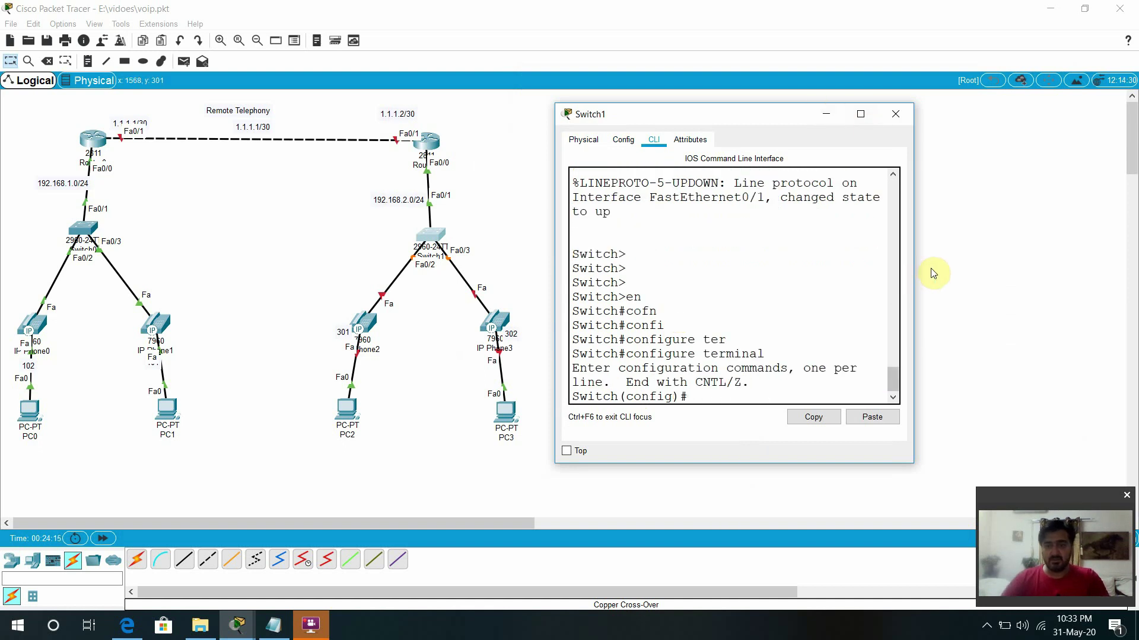
Widen the Switch1 window and enter configuration of the interface range fastEthernet 0/1-4
left_click_drag(913, 264, 1033, 264)
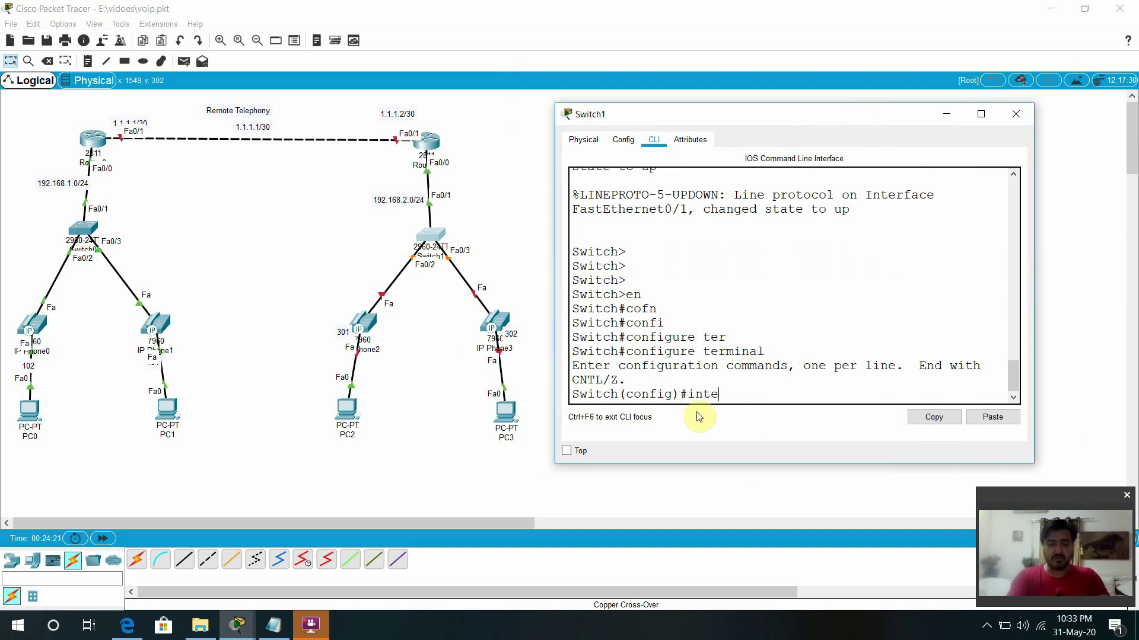
type("r")
key("Tab")
type("ran")
key("Tab")
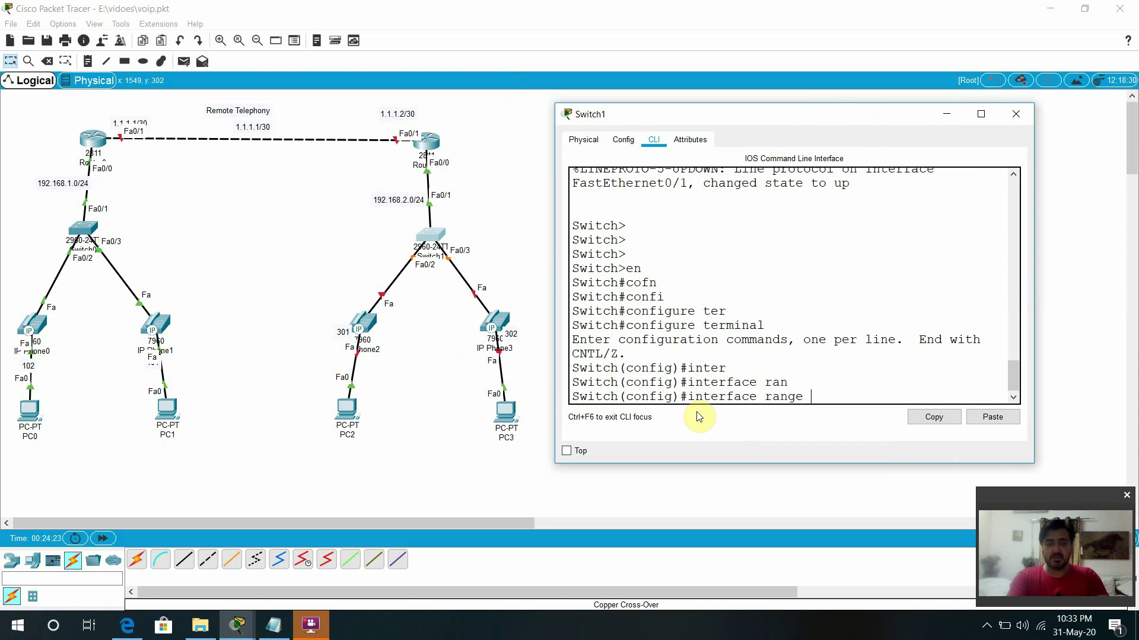
type("fa")
key("Tab")
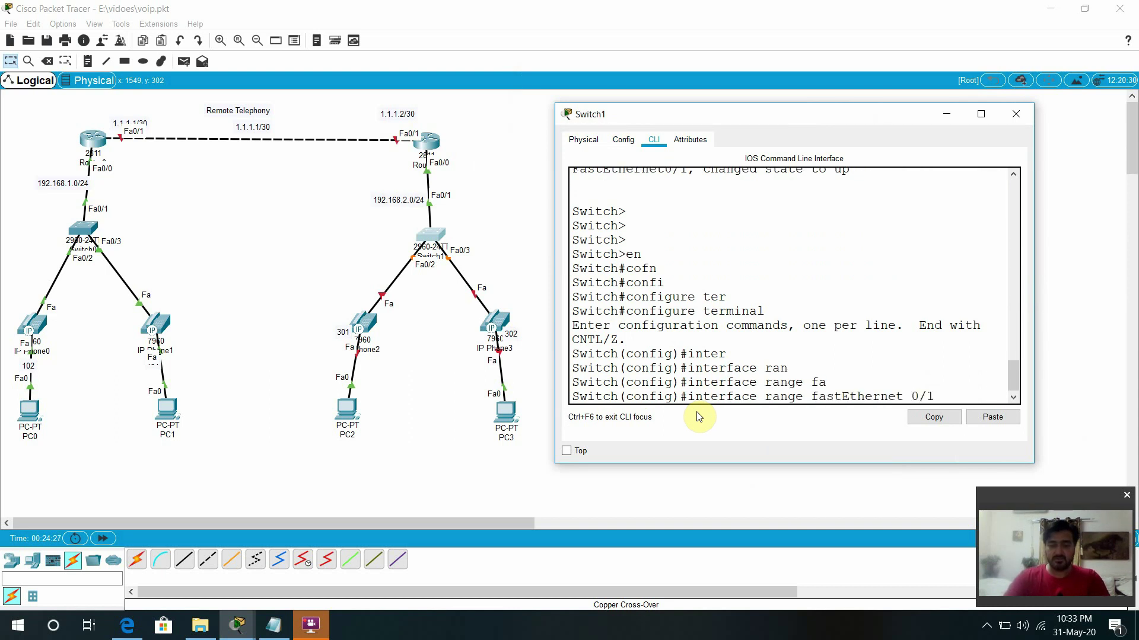
type("0/1-4")
key("Return")
Set Switch1's ports fastEthernet 0/1-4 to access mode with switchport mode access
type("wsi")
key("Tab")
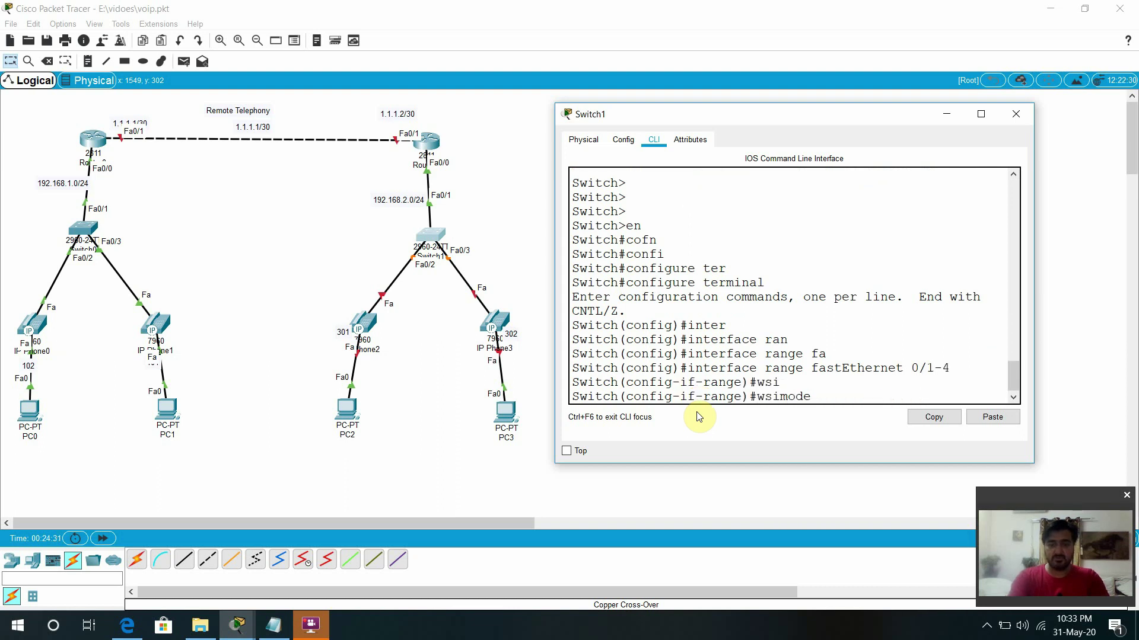
key("BackSpace")
type("swi")
key("Tab")
type("mode")
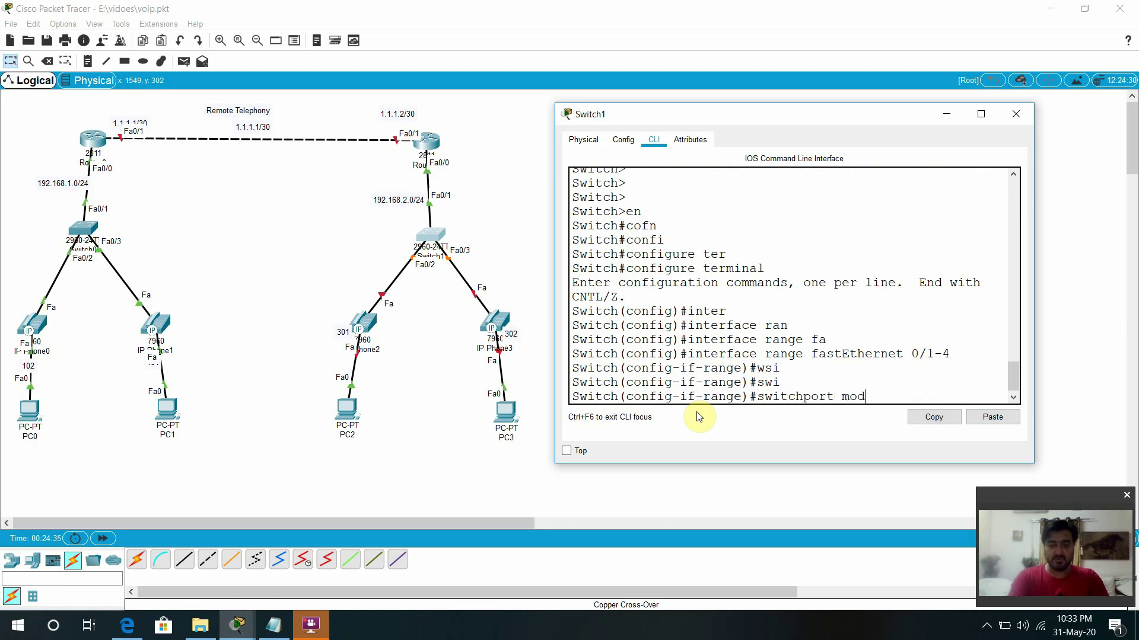
key("Tab")
type("acc")
key("Tab")
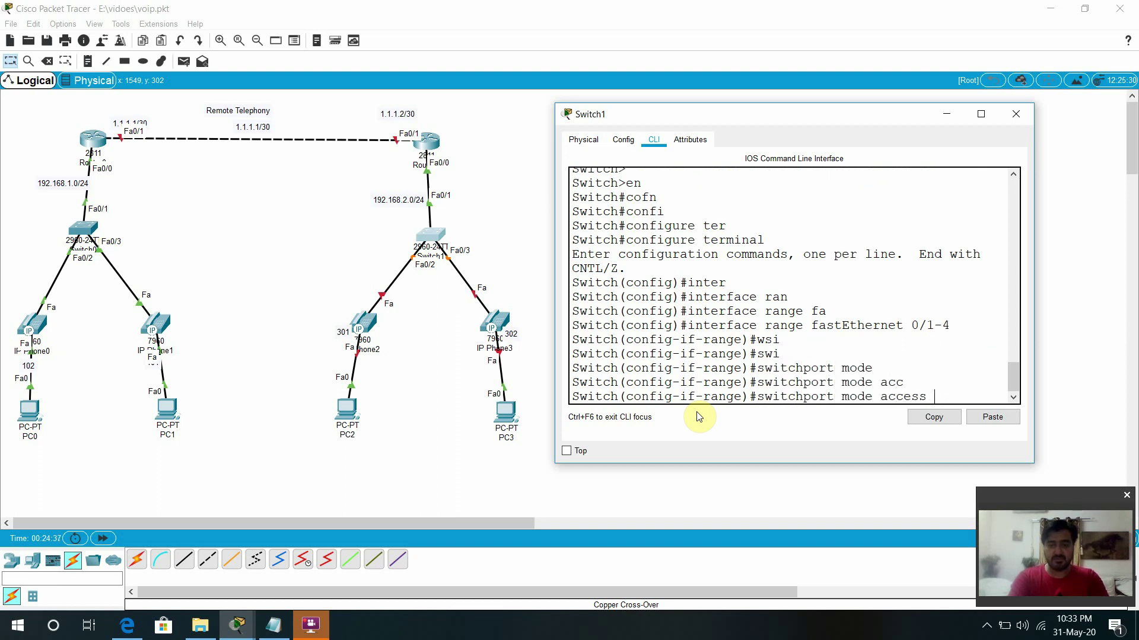
key("Return")
Enter the switchport voice vlan 1 command for Switch1's fastEthernet 0/1-4 range
type("swi")
key("Tab")
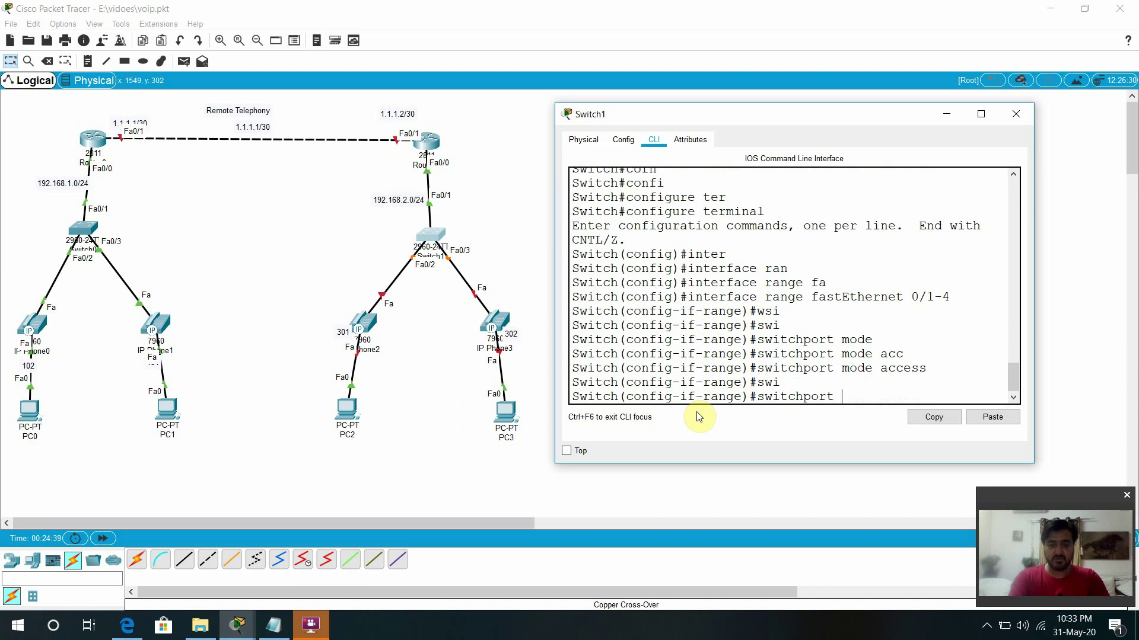
type("voi")
key("Tab")
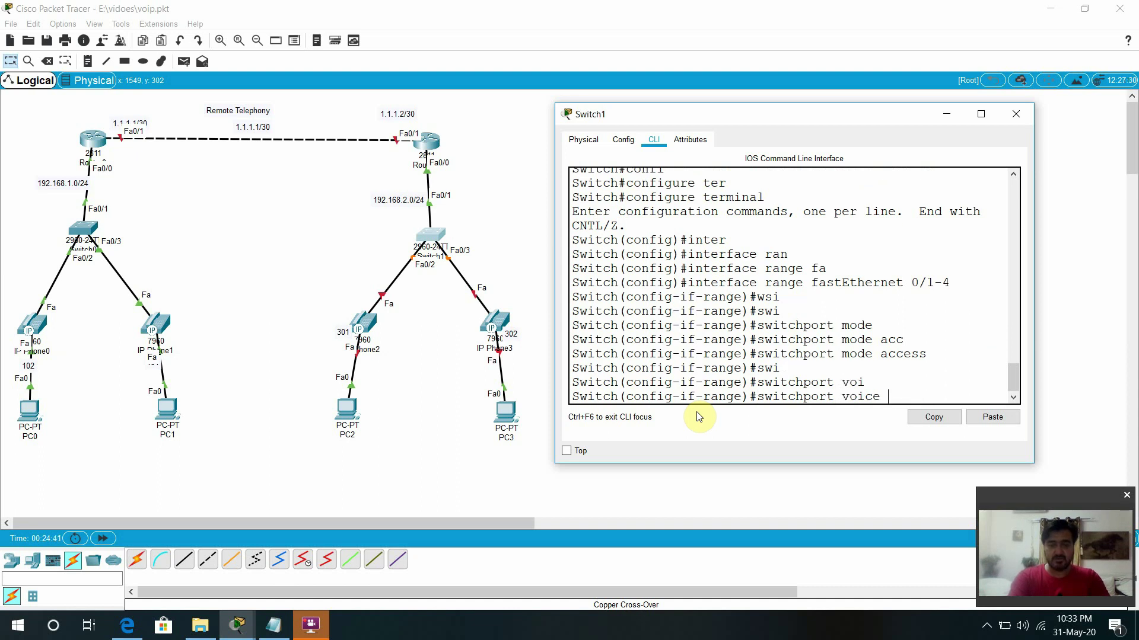
type("vl")
key("Tab")
type("1")
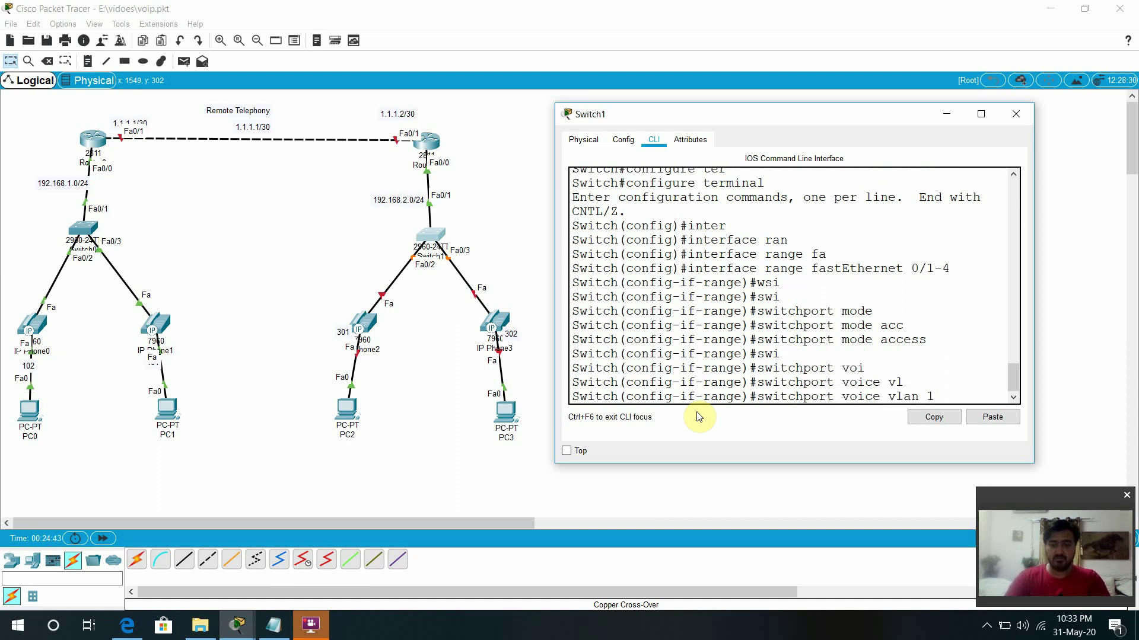
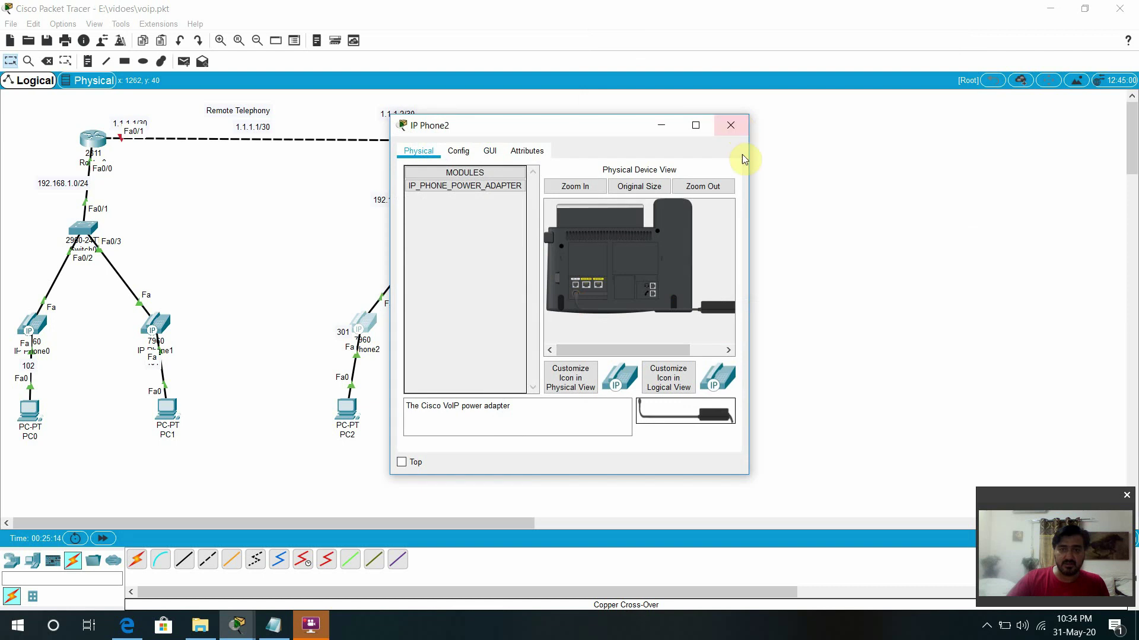
Close IP Phone2's device window and inspect IP Phone3 and IP Phone2 in the topology
left_click(731, 127)
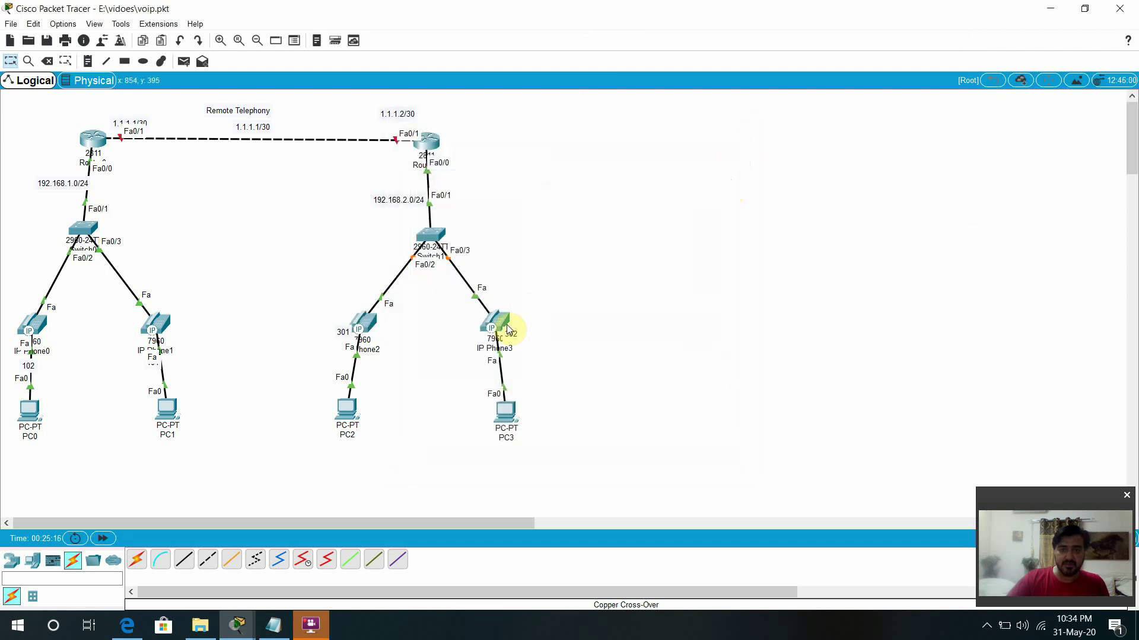
mouse_move(507, 328)
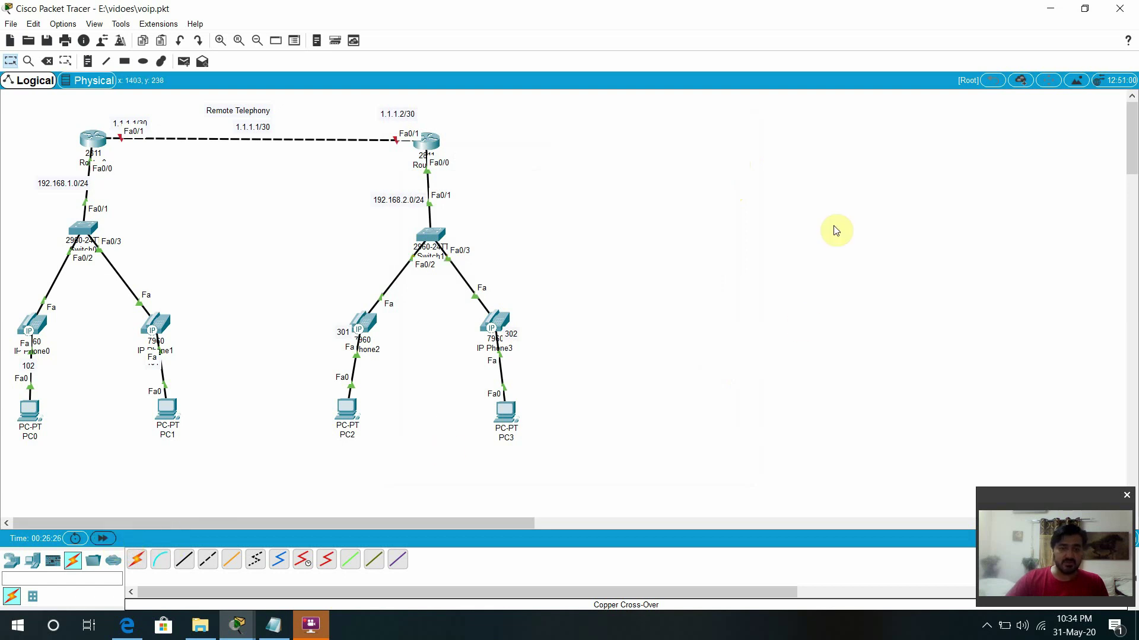
left_click(501, 324)
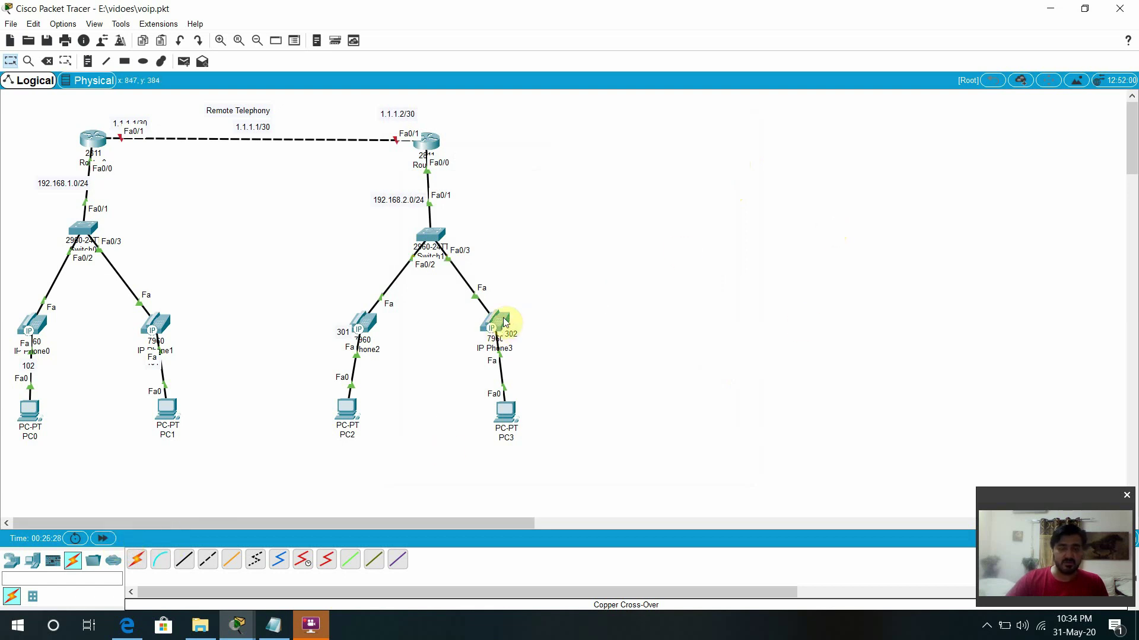
mouse_move(505, 322)
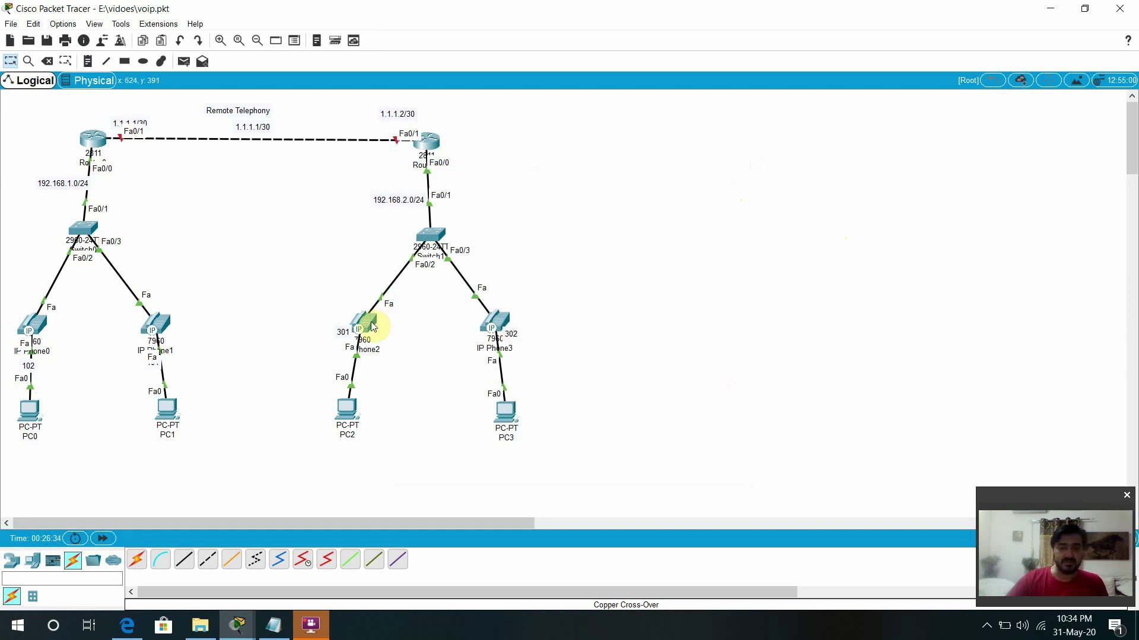
mouse_move(370, 325)
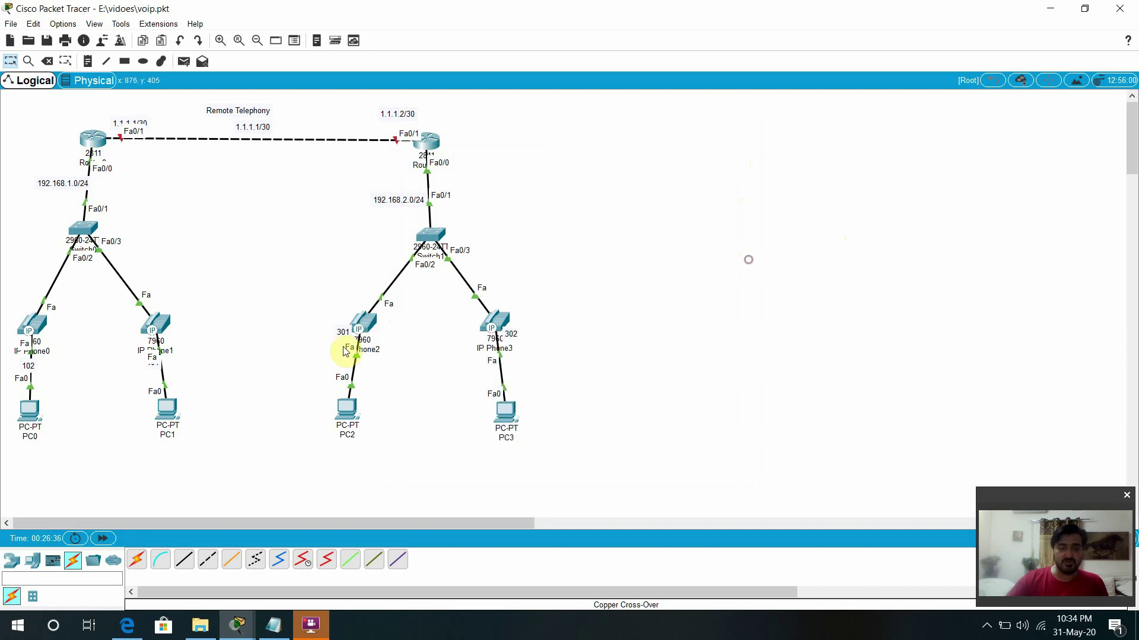
Set PC2's FastEthernet0 IP configuration to DHCP and close its device window
left_click(347, 409)
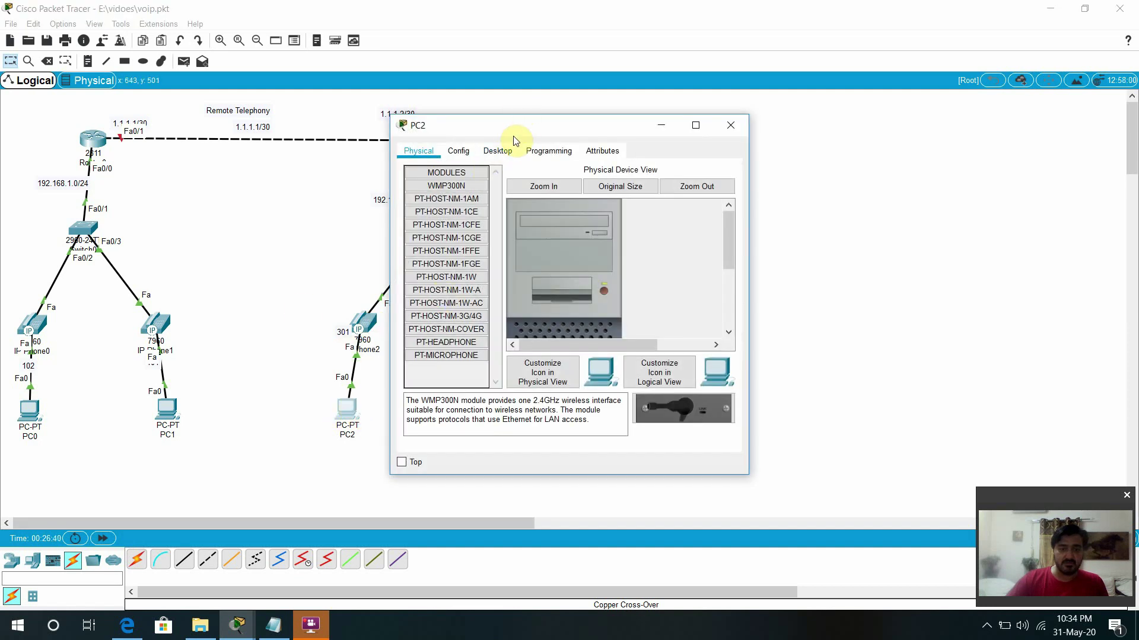
left_click_drag(543, 117, 786, 17)
left_click(733, 46)
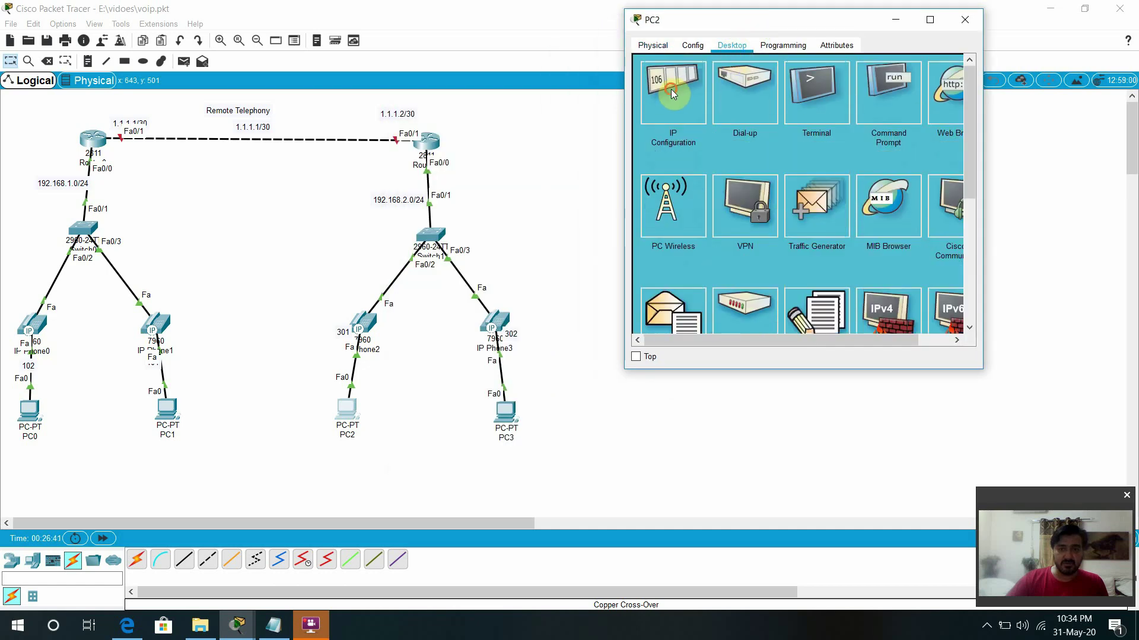
left_click(671, 89)
left_click(668, 117)
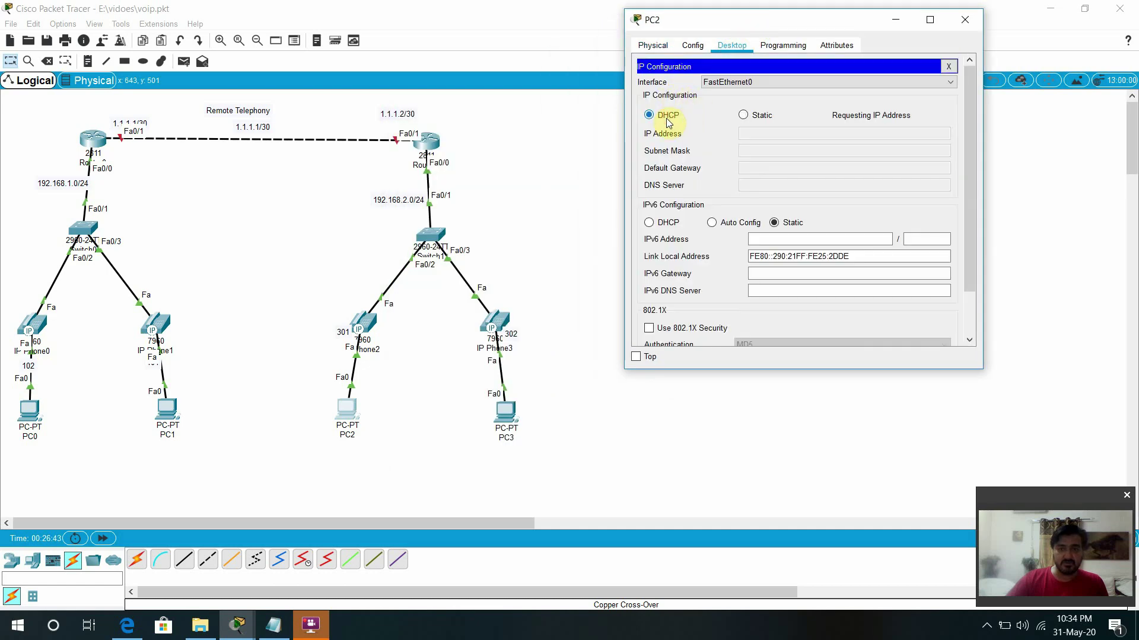
left_click(965, 19)
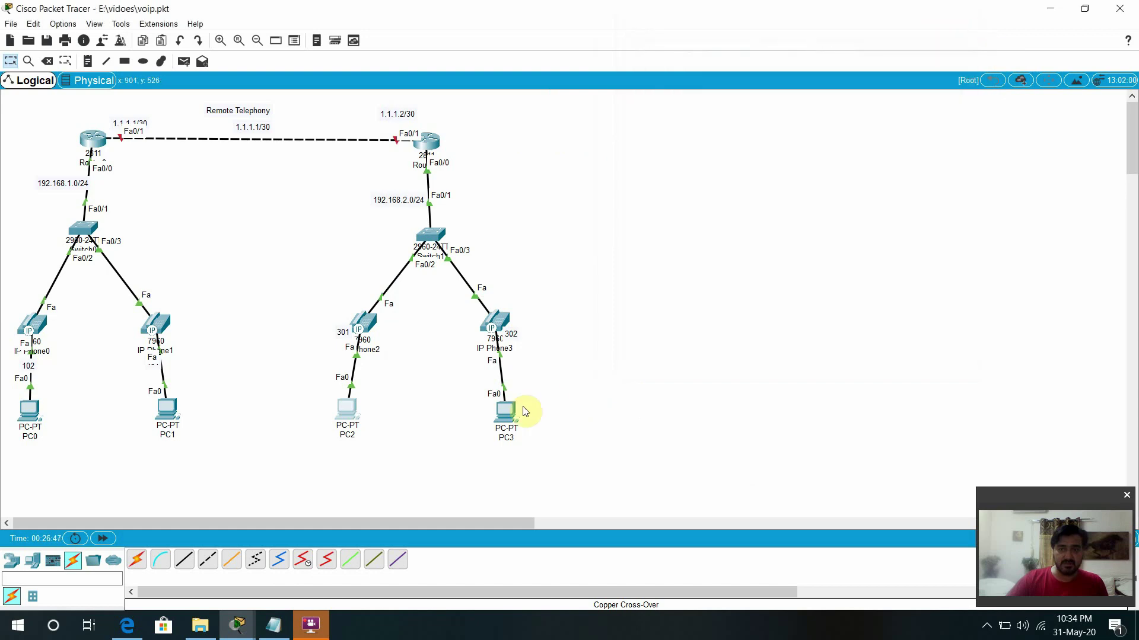
Switch PC3's IPv4 configuration from static to DHCP and close its device window
left_click(507, 411)
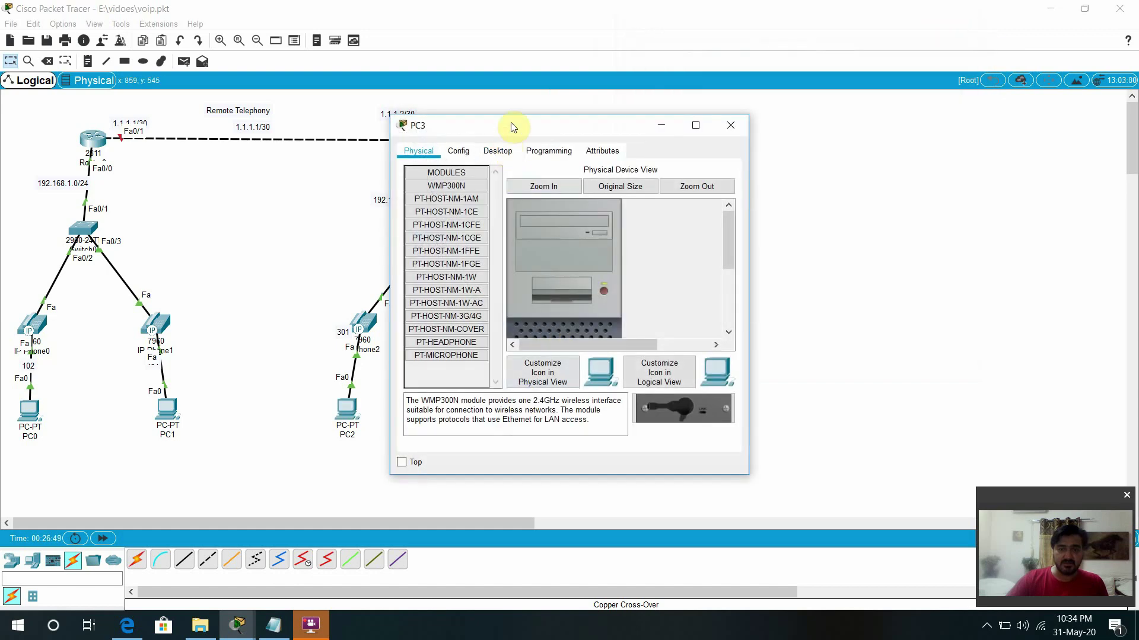
left_click_drag(508, 126, 730, 38)
left_click(724, 65)
left_click(665, 118)
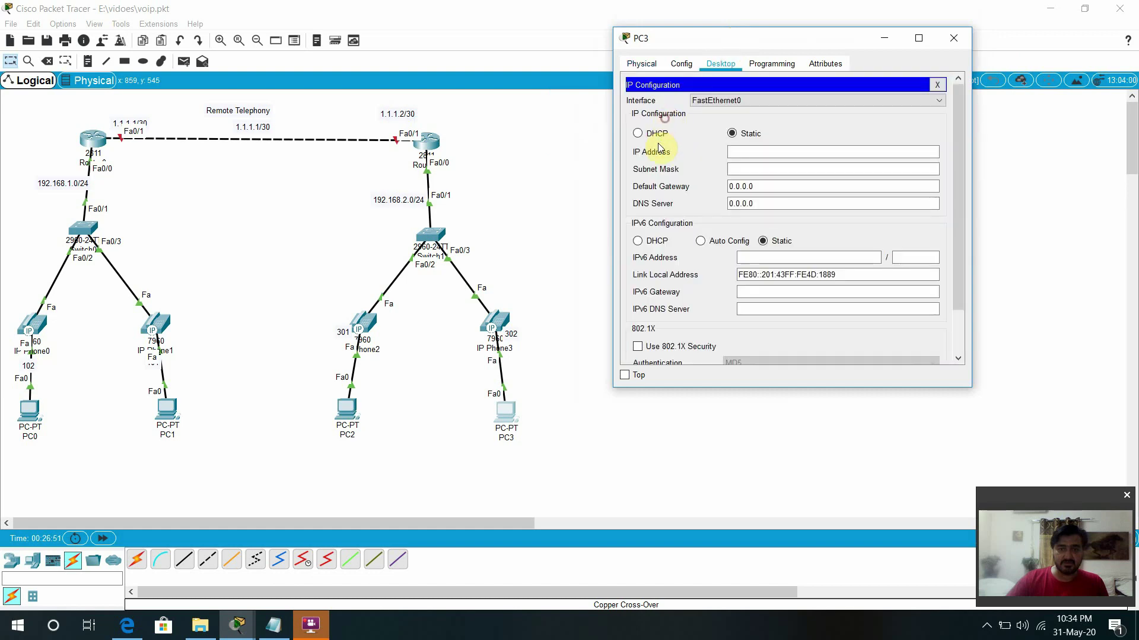
left_click(648, 137)
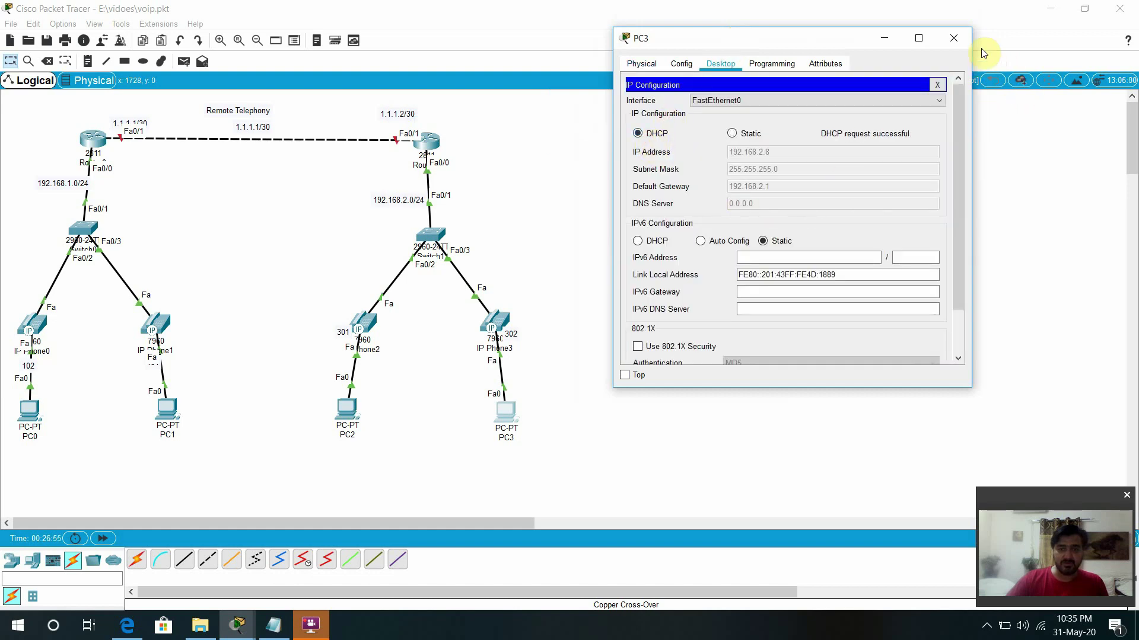
left_click(953, 38)
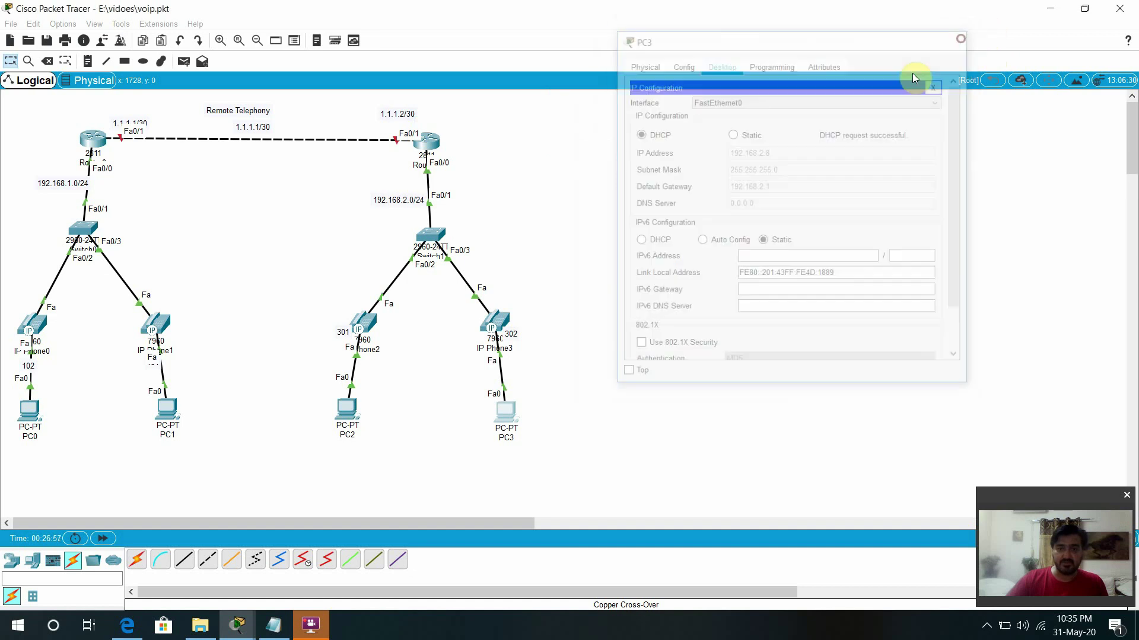
Place a test call from IP Phone3 to extension 302, hang up and close the phone's window
left_click(496, 323)
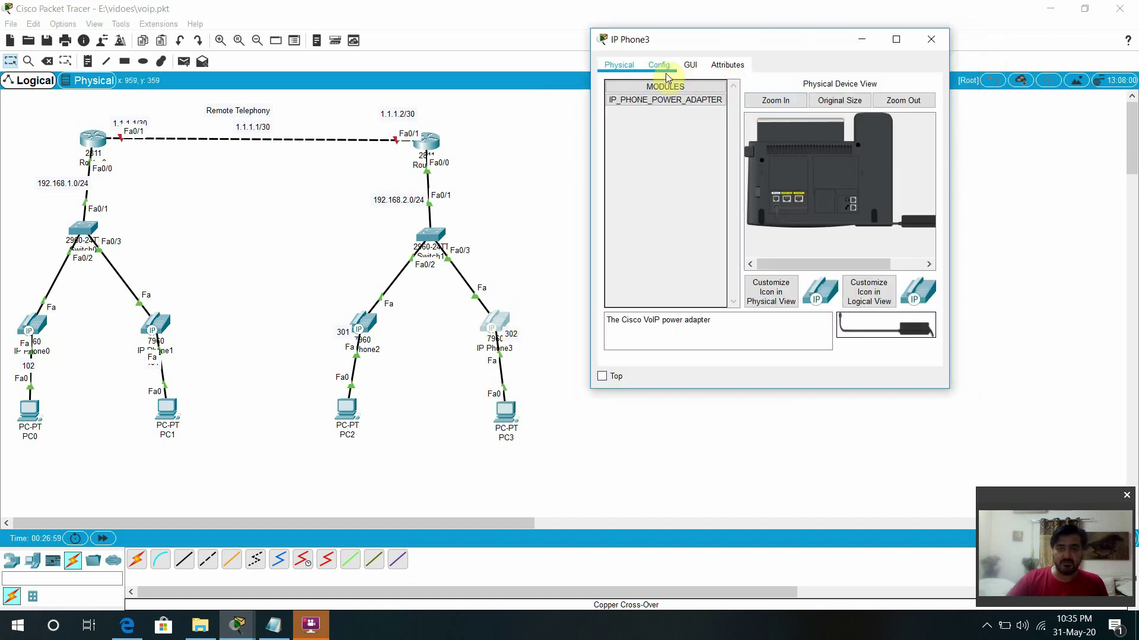
left_click(691, 65)
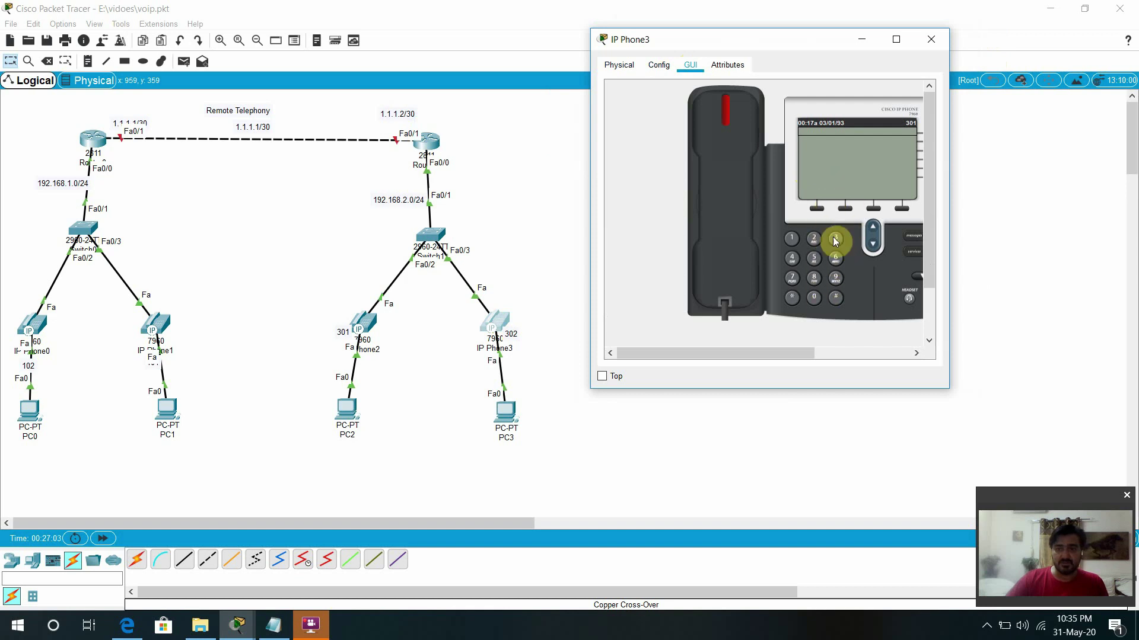
left_click(842, 237)
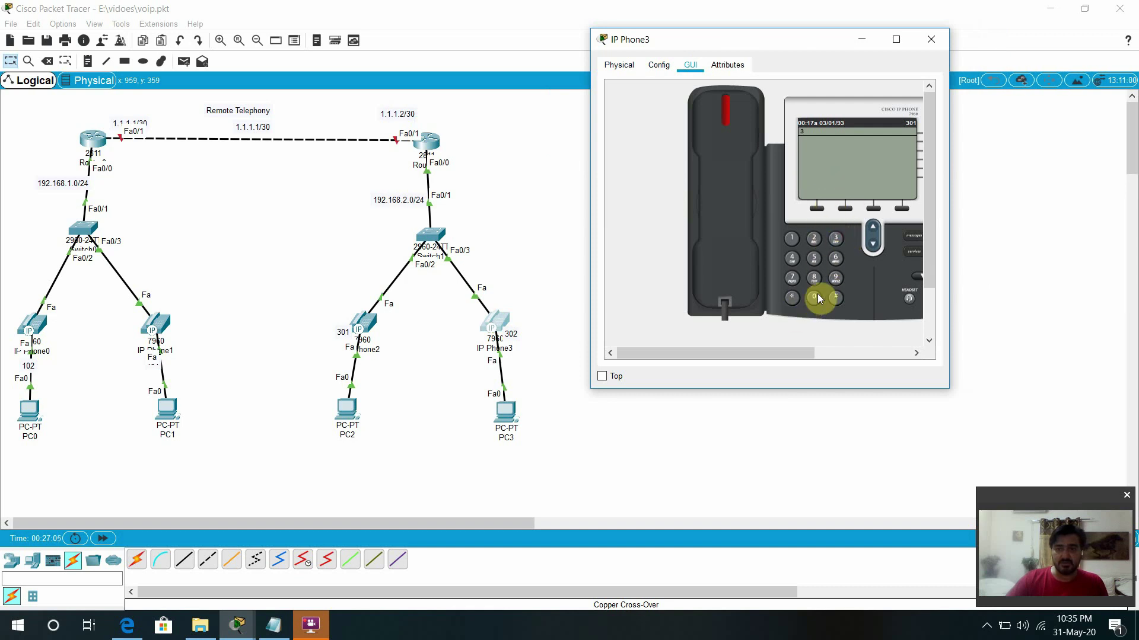
left_click(814, 239)
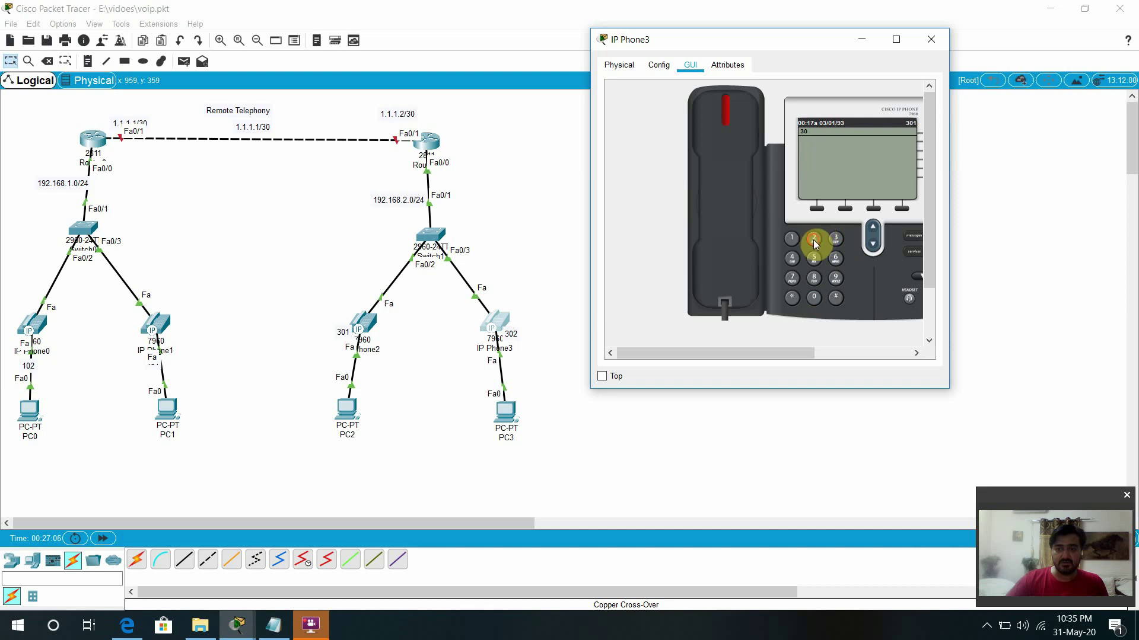
left_click(735, 252)
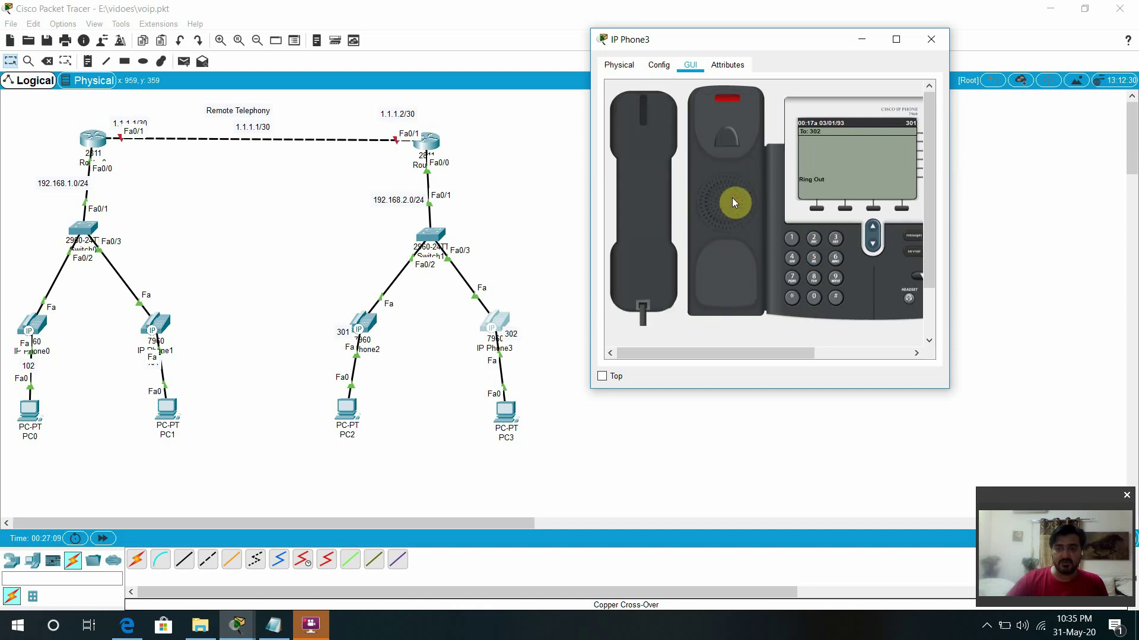
left_click(657, 194)
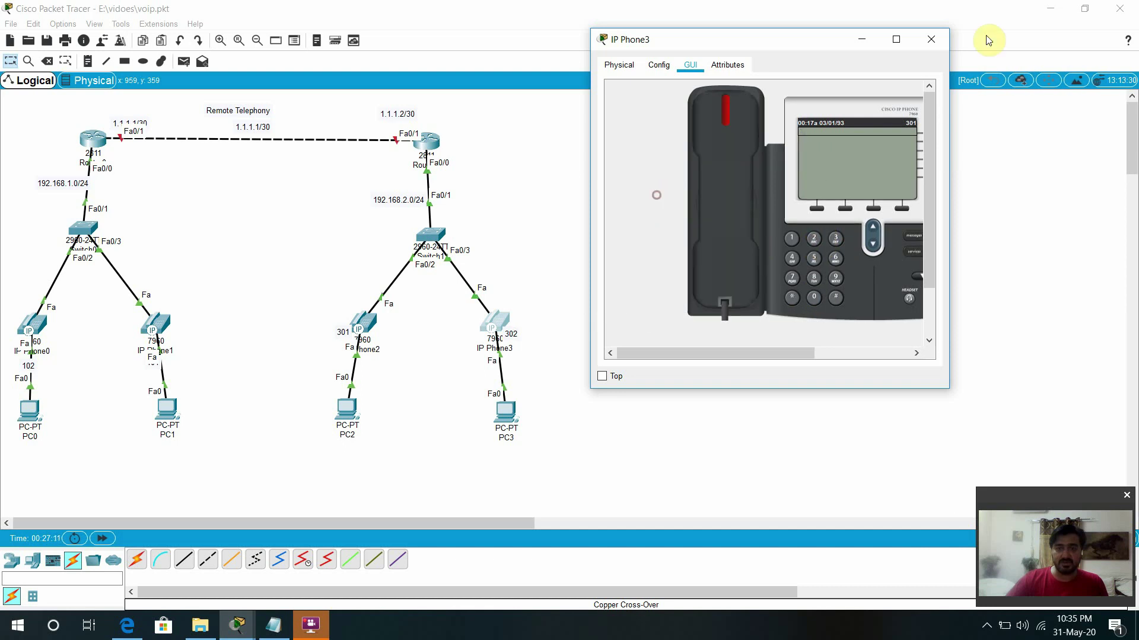
left_click(932, 39)
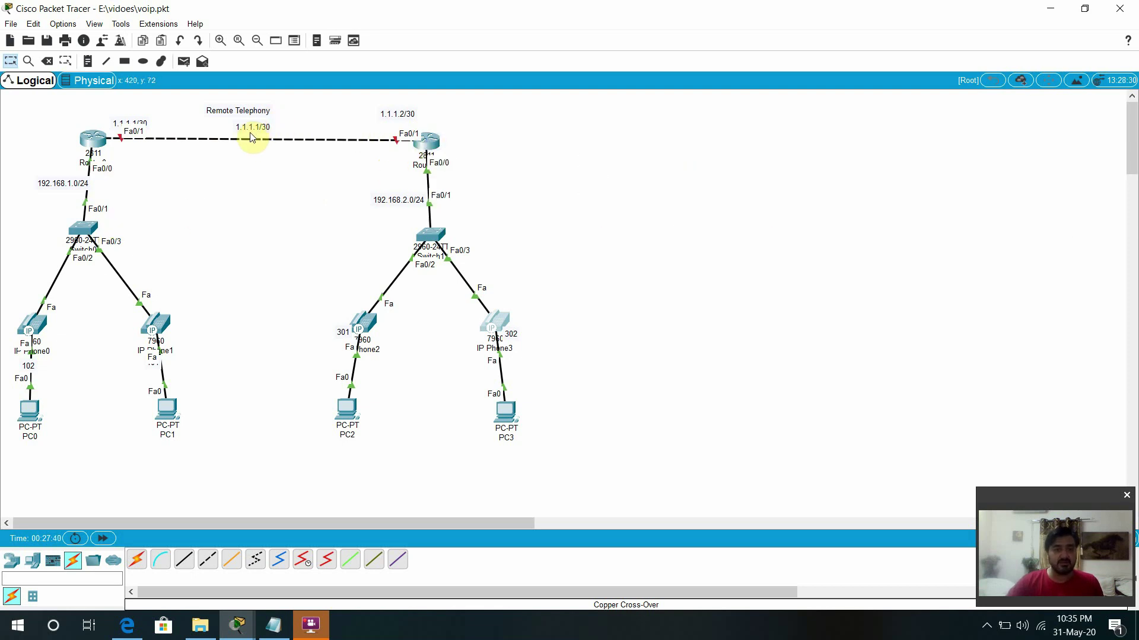
Open Router1's command line and exit ephone-dn configuration to return to global configuration mode
left_click(418, 136)
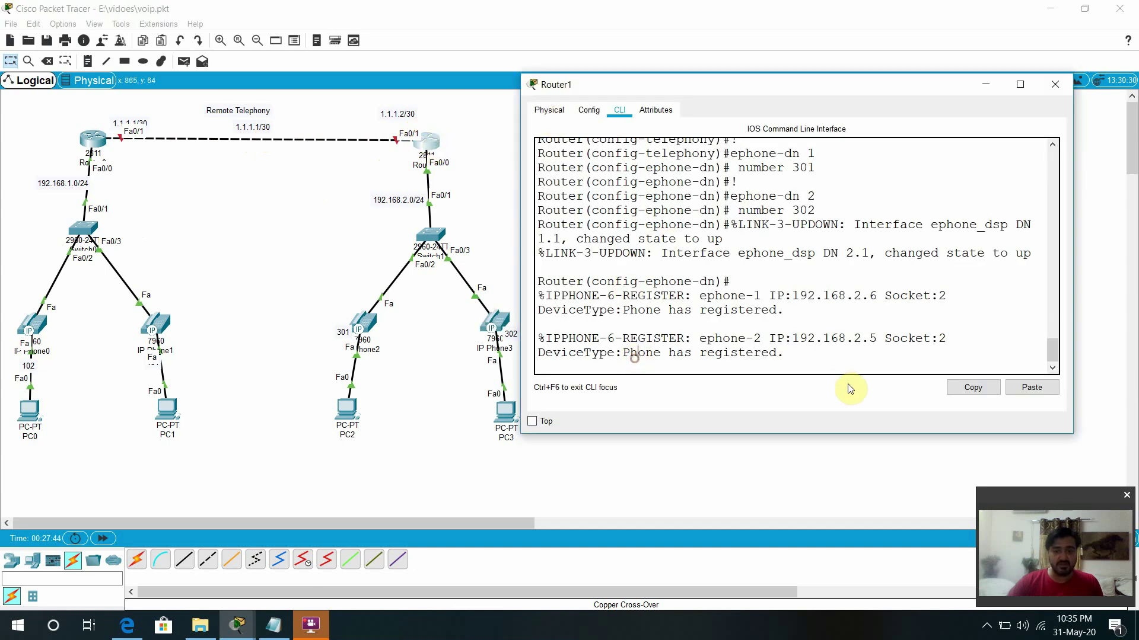
key("Return")
key("Return")
key("Return")
key("Return")
key("Return")
type("er(config-ephone-dn)#e")
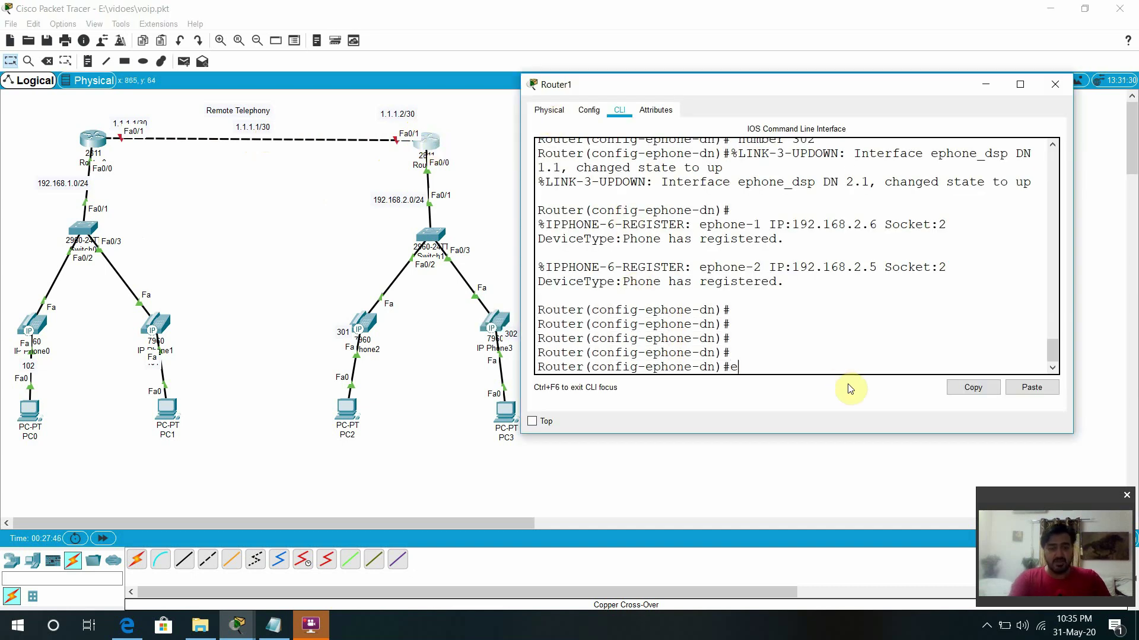
type("xit")
key("Return")
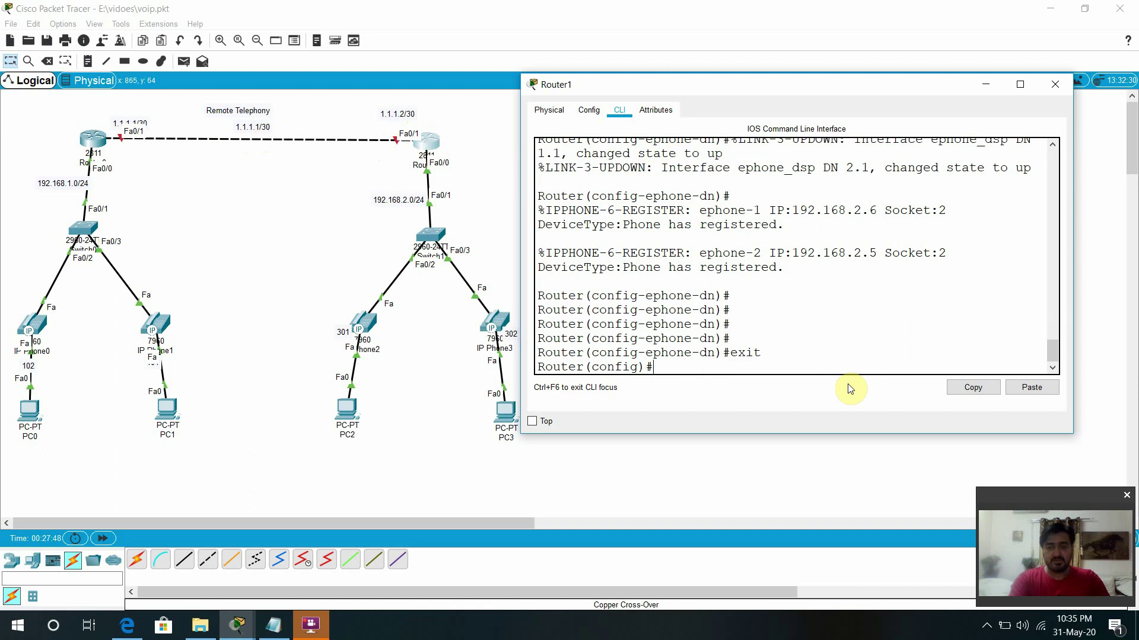
key("Return")
Enter EIGRP routing configuration on Router1 with the command router eigrp 2
type("r")
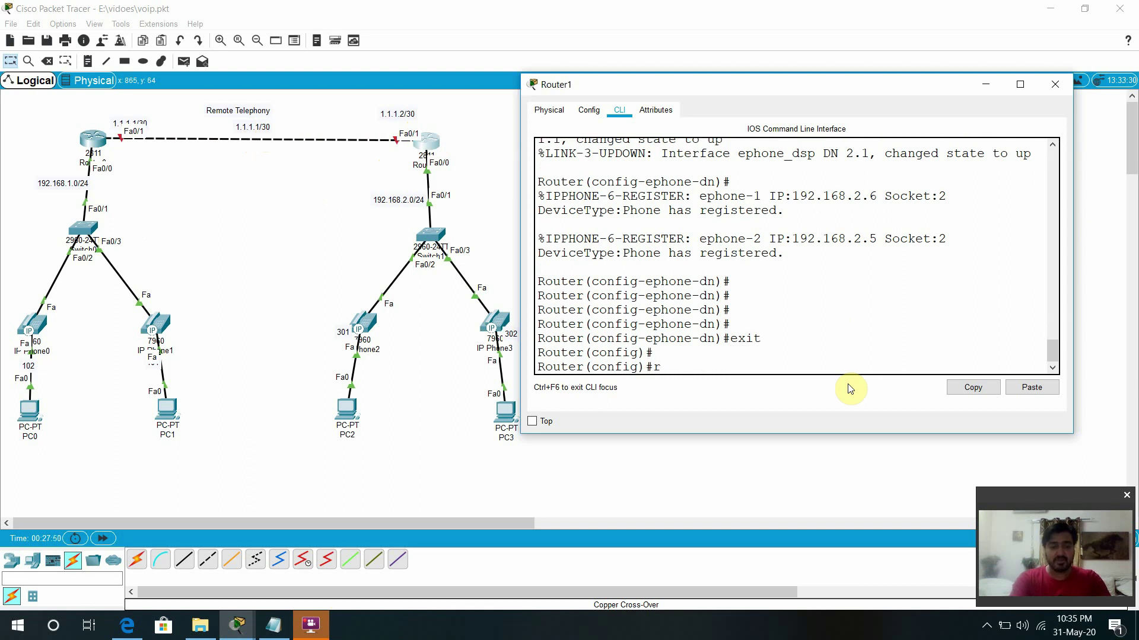
type("outer")
key("Tab")
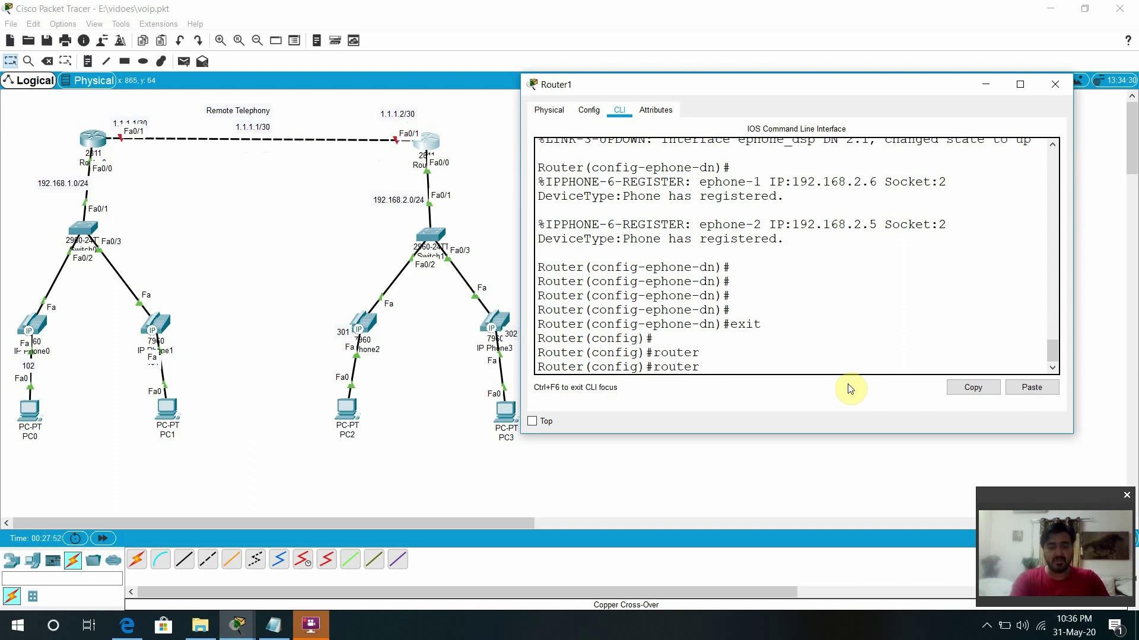
type("eigr")
key("Tab")
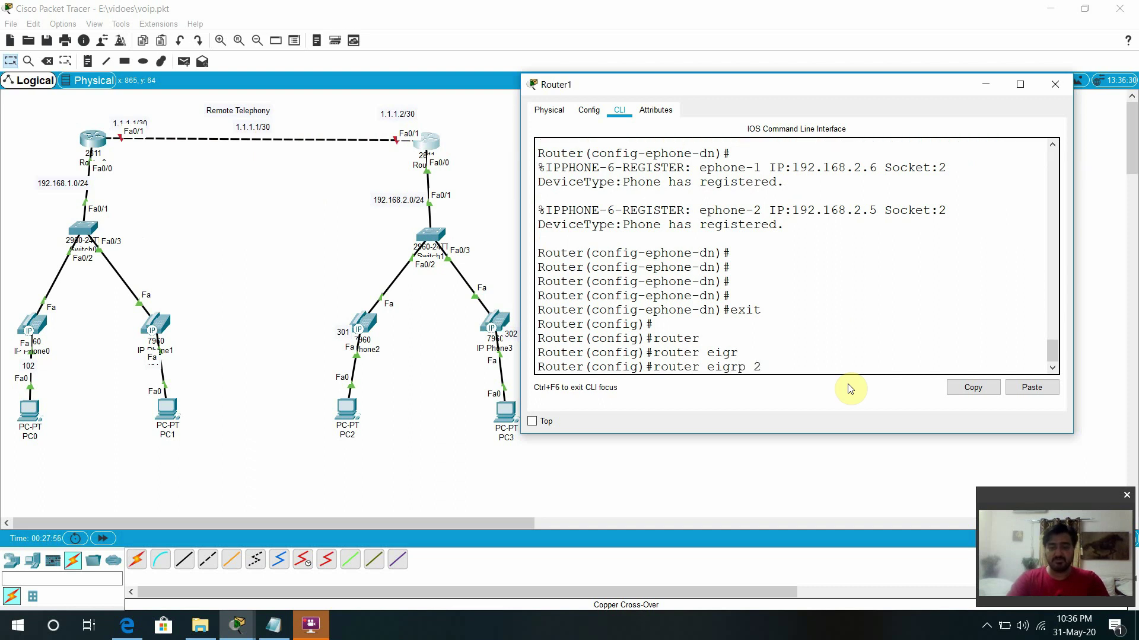
key("Return")
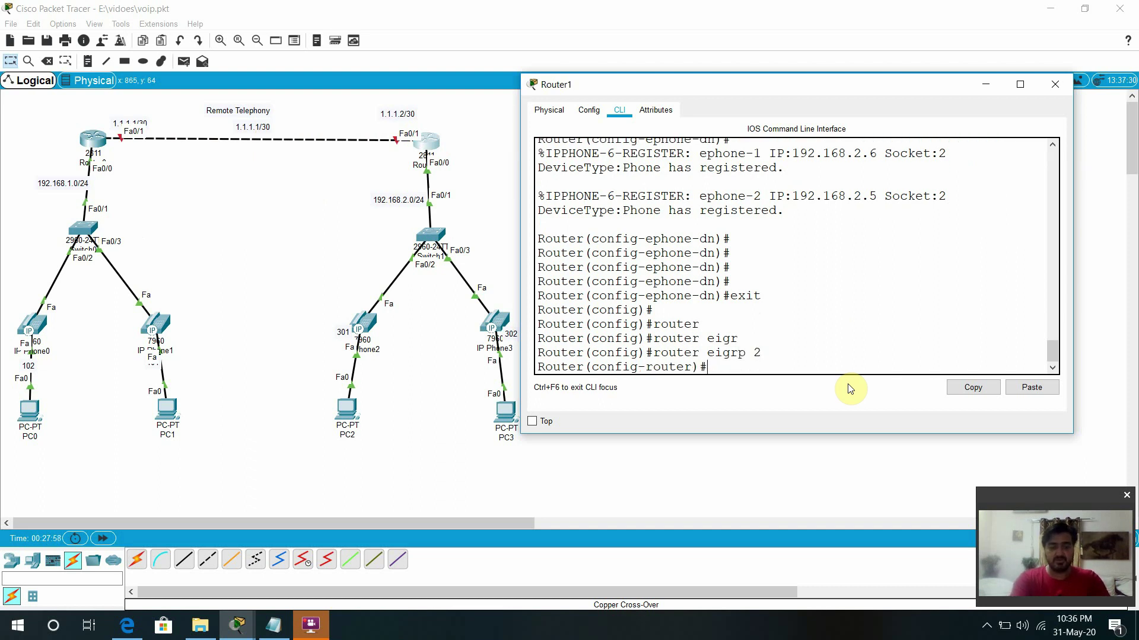
Advertise the LAN in Router1's EIGRP configuration with network 192.168.2.0 255.255.255.0
type("net")
key("Tab")
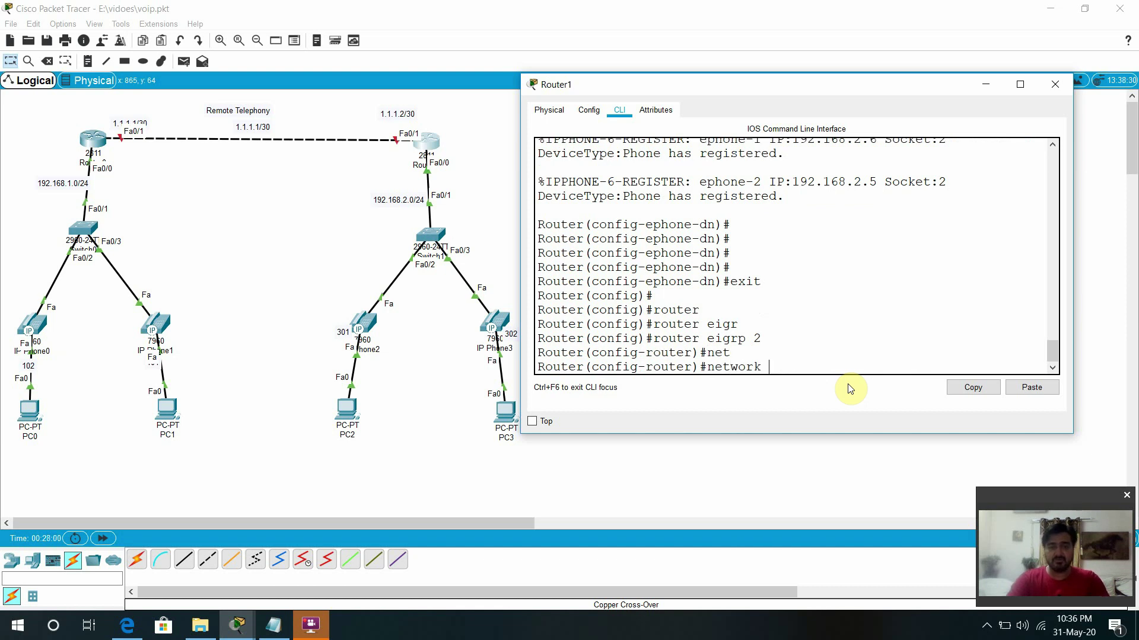
type("192.168")
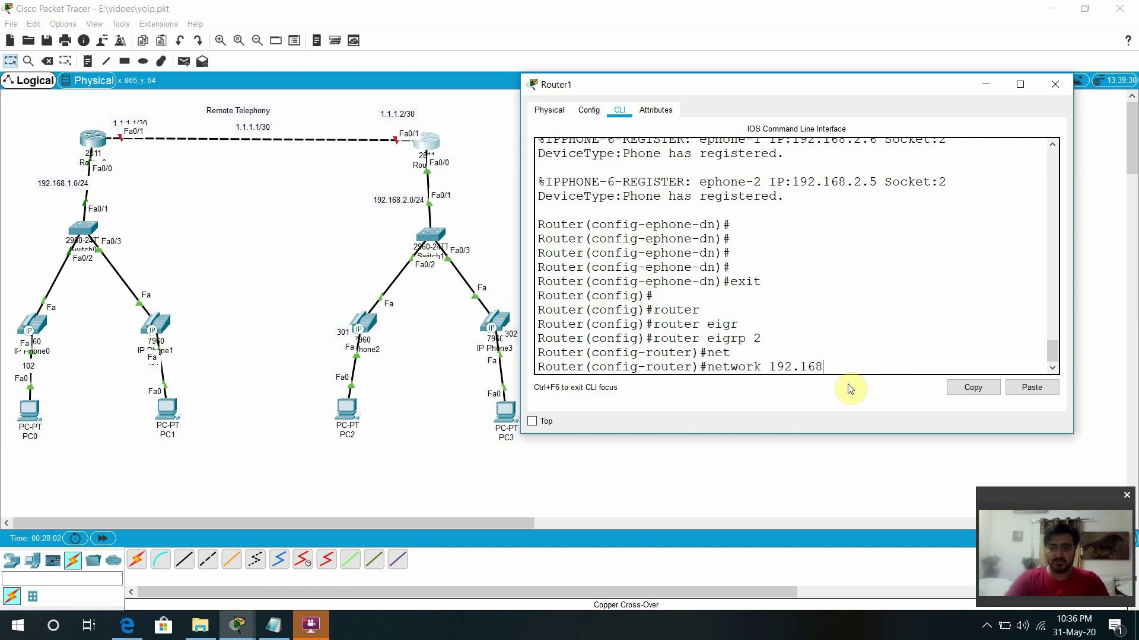
type(".2.0 255.255.255")
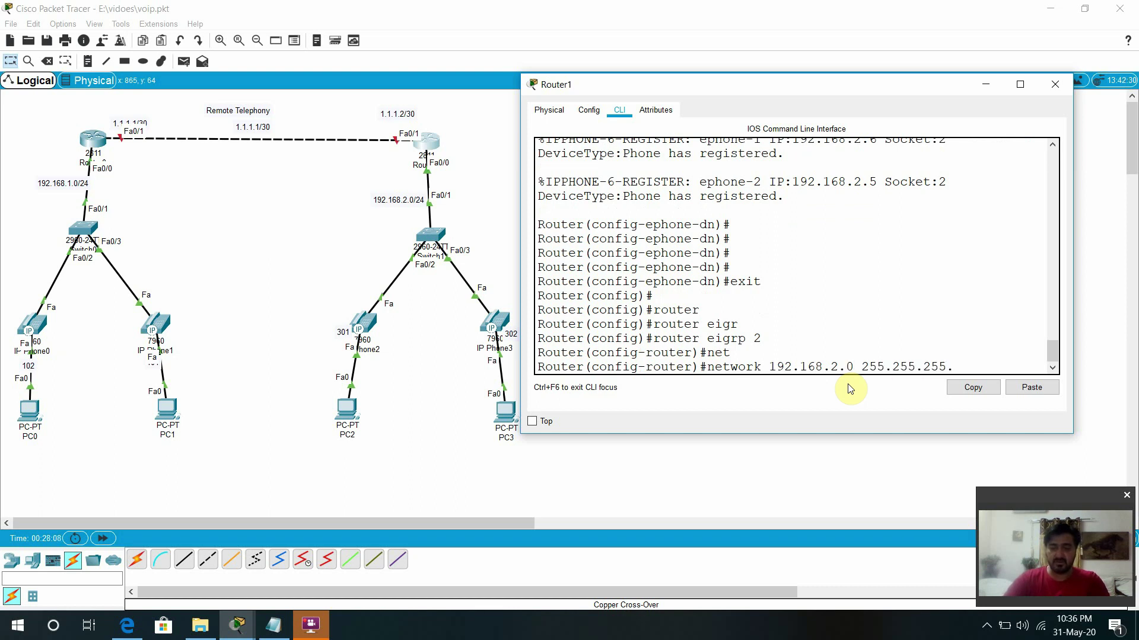
type(".0")
key("Return")
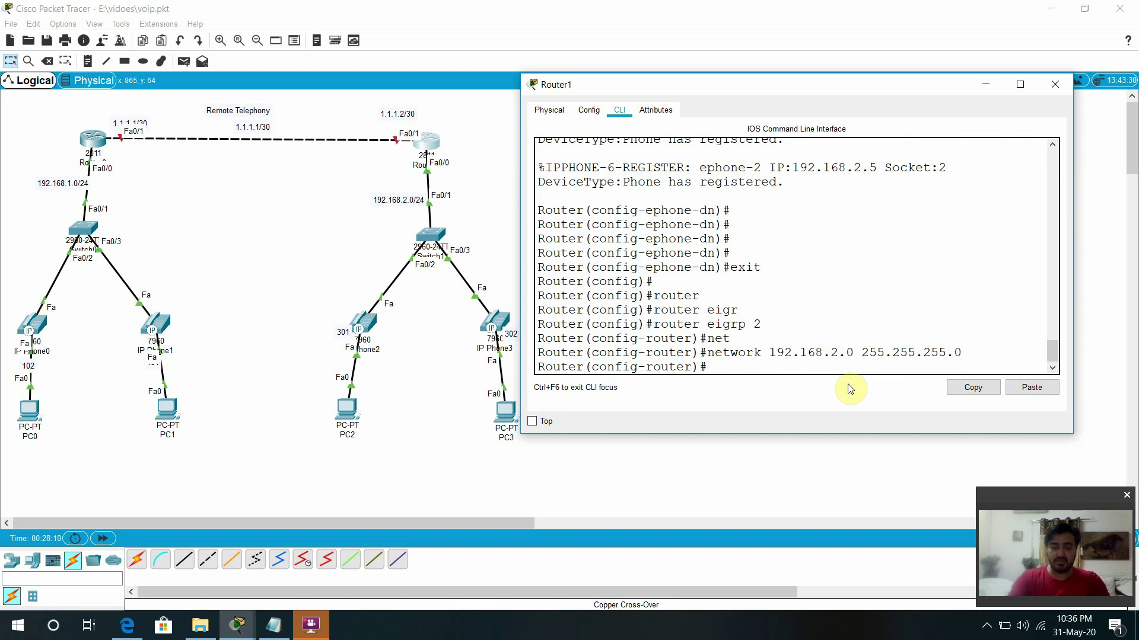
Advertise the inter-router link in Router1's EIGRP configuration with network 1.1.1.0 255.255.255.252
type("net")
key("Tab")
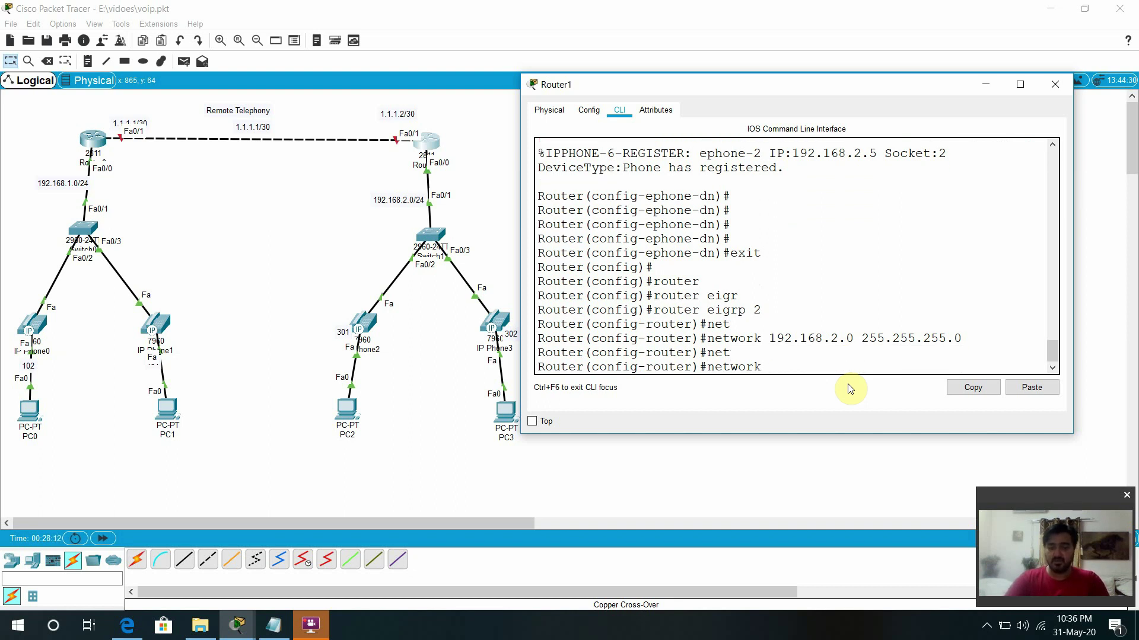
type("1.")
key("Return")
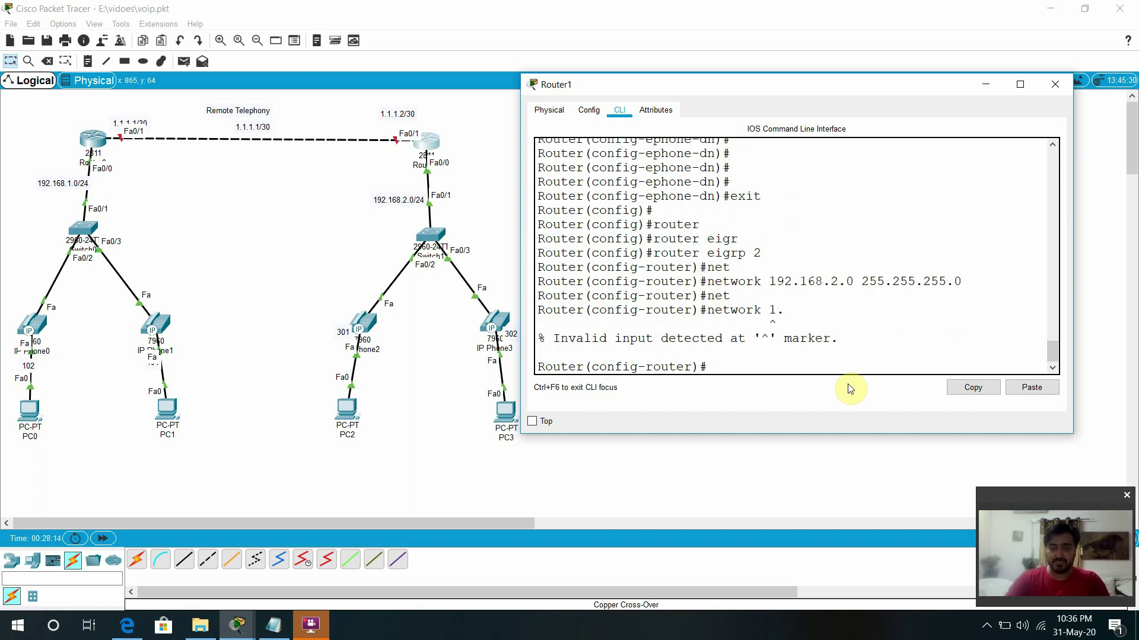
key("Up")
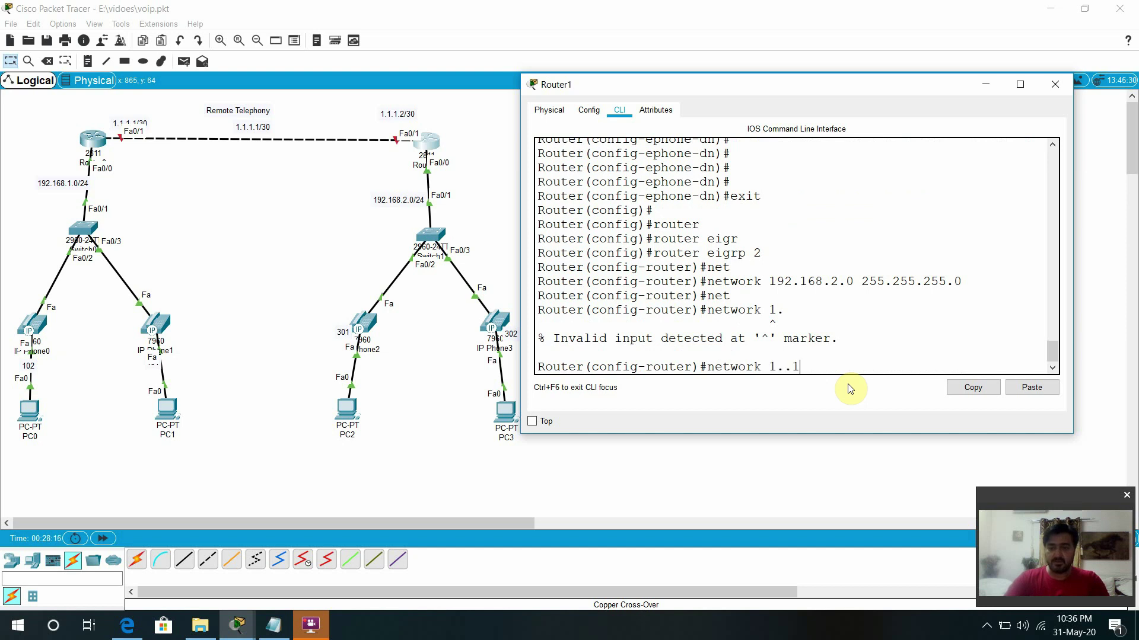
key("BackSpace")
key("BackSpace")
type("0")
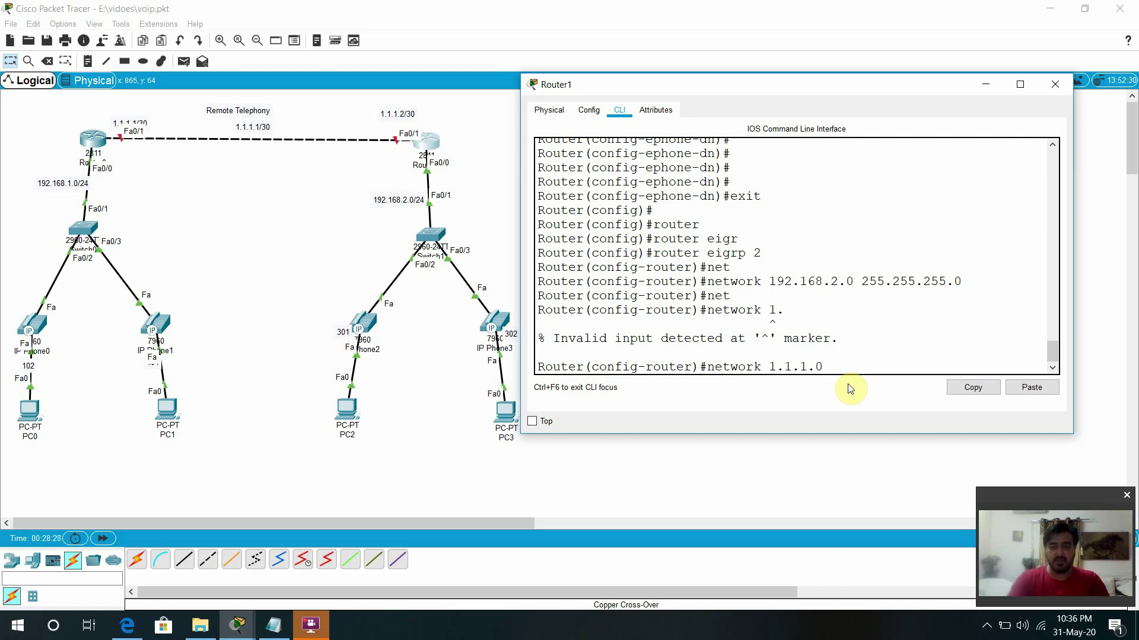
type(" 255.255")
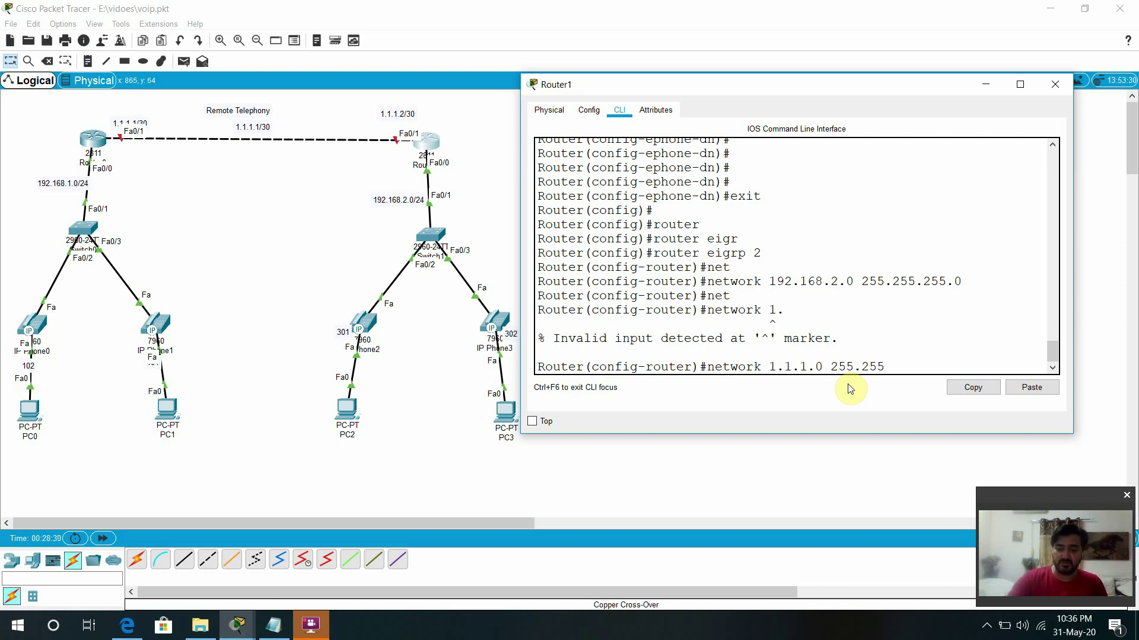
type(".255.252")
key("Return")
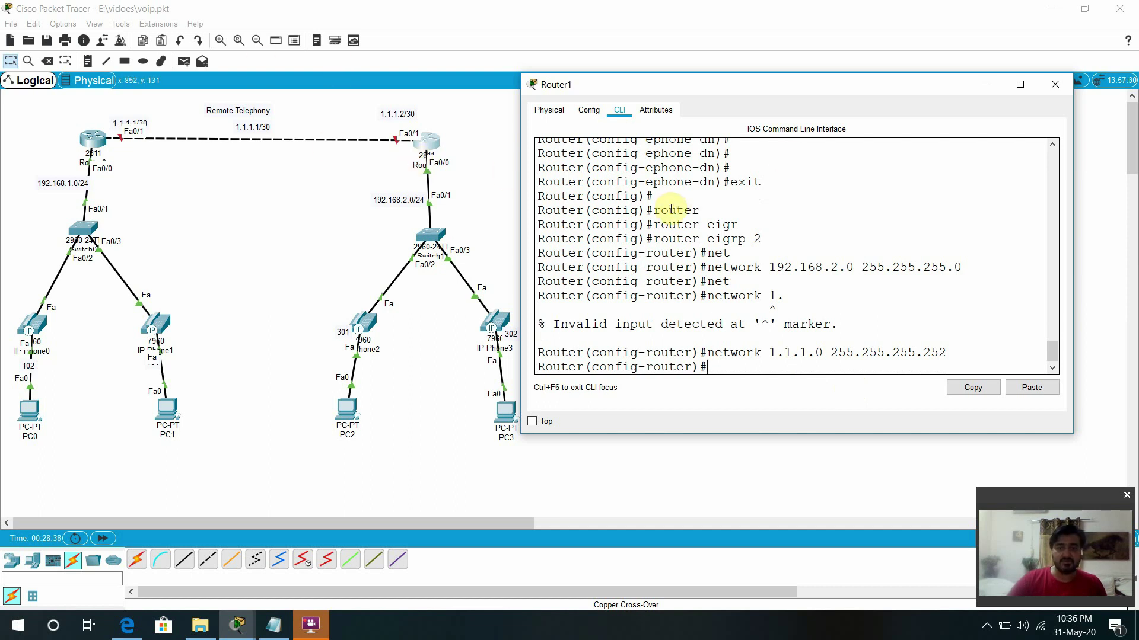
Set the IP address of Router1's FastEthernet0/1 interface to 1.1.1.2
left_click(593, 112)
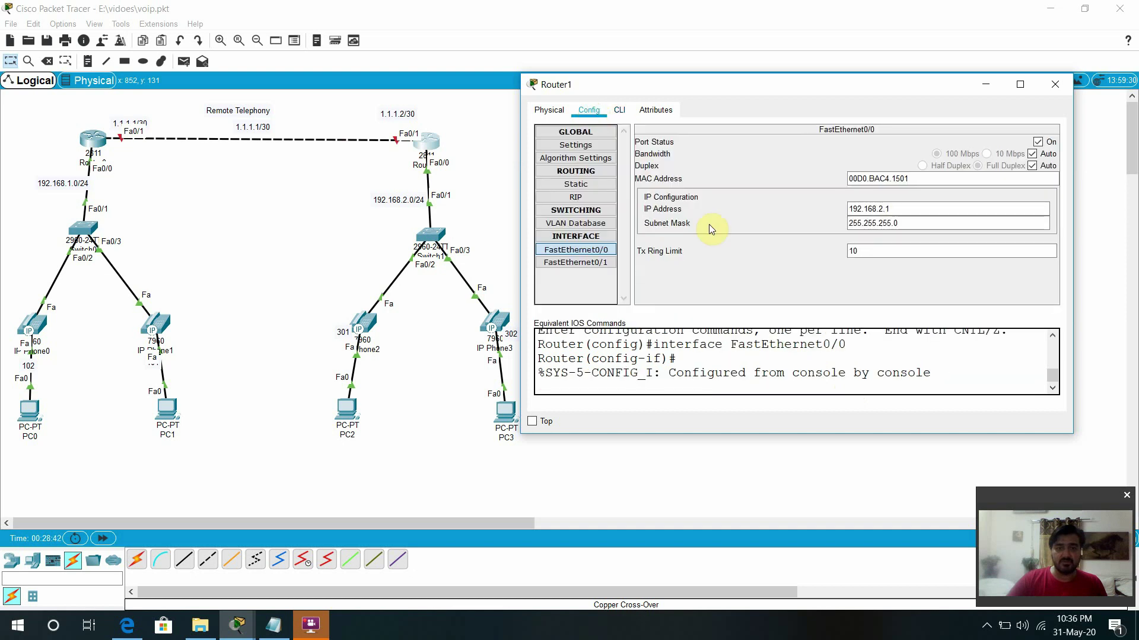
left_click(602, 252)
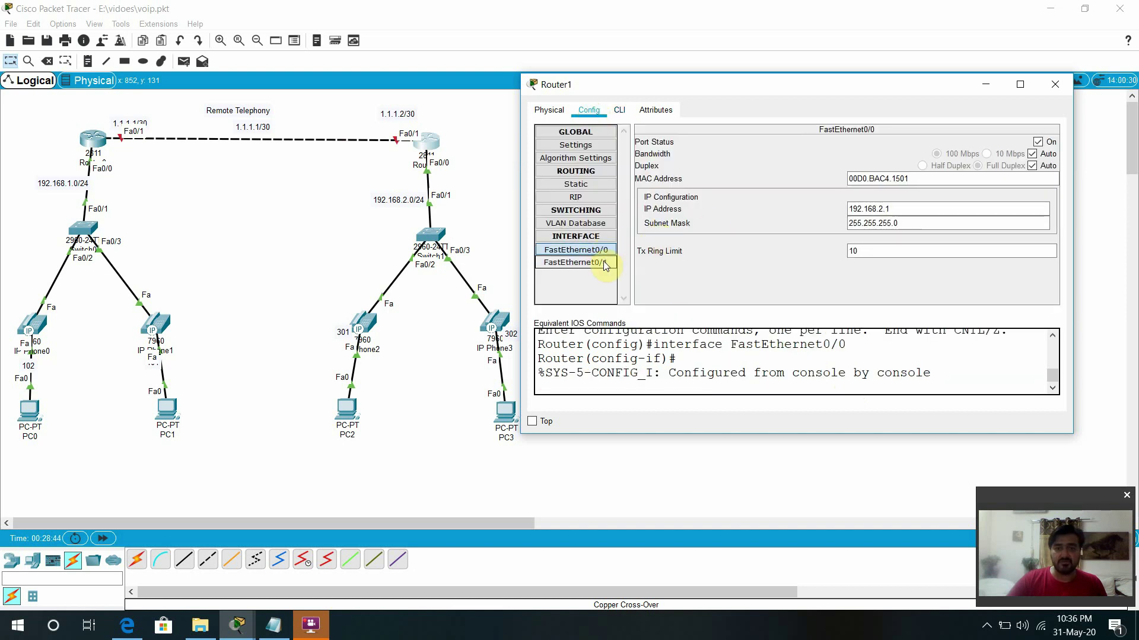
left_click(605, 264)
left_click(882, 212)
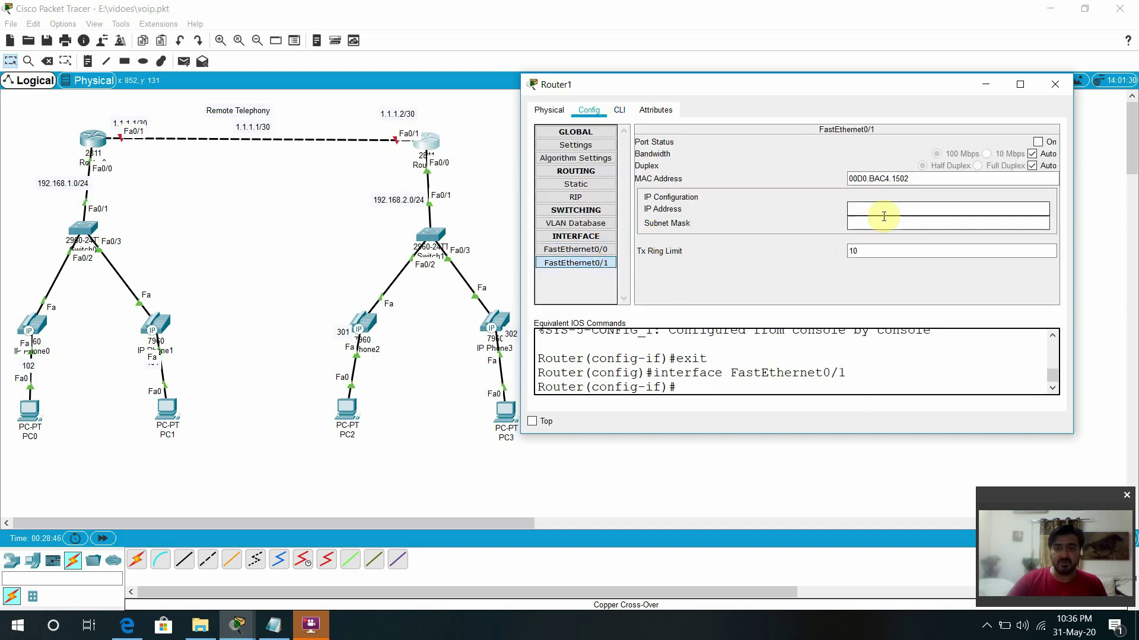
type("1.1")
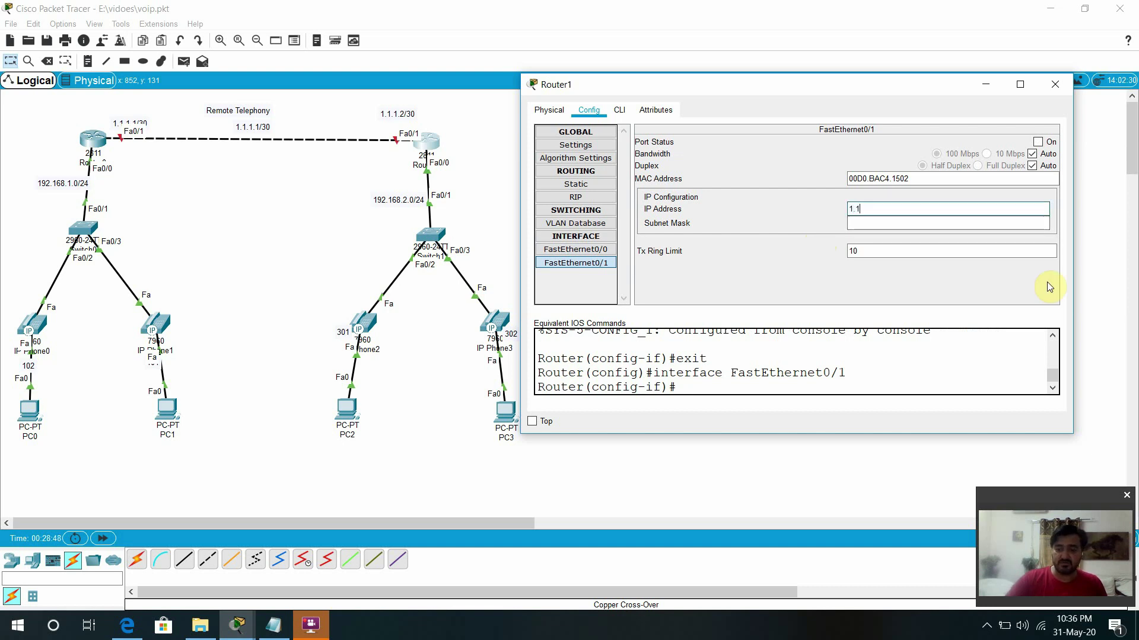
type(".1.2")
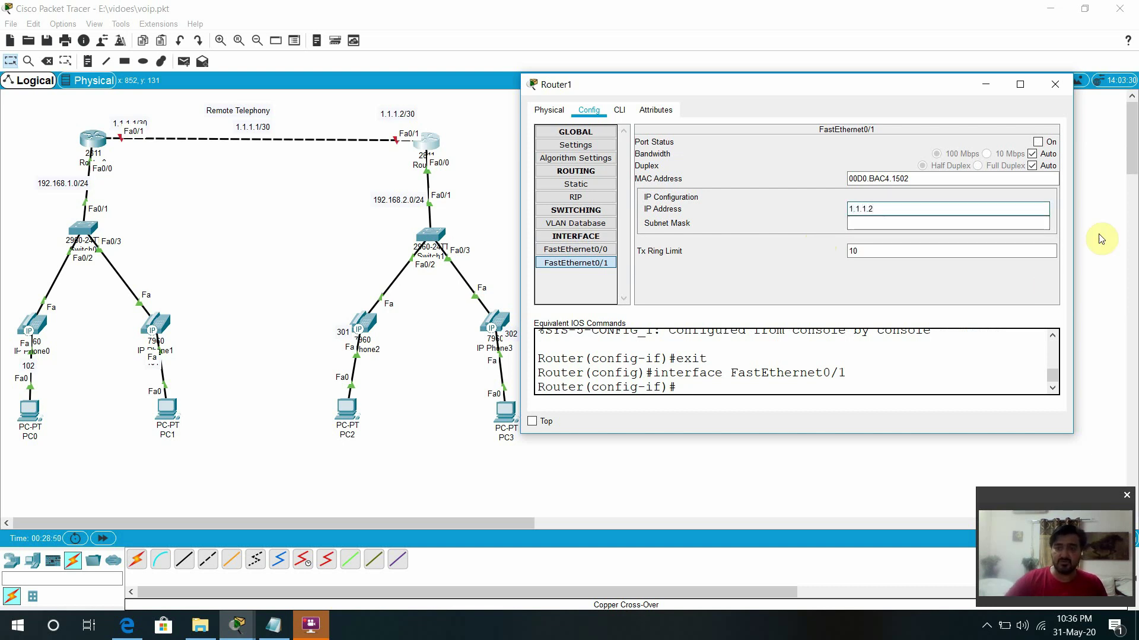
Set Router1's FastEthernet0/1 subnet mask to 255.255.255.252, turn the port on, and close the router's window
left_click(882, 223)
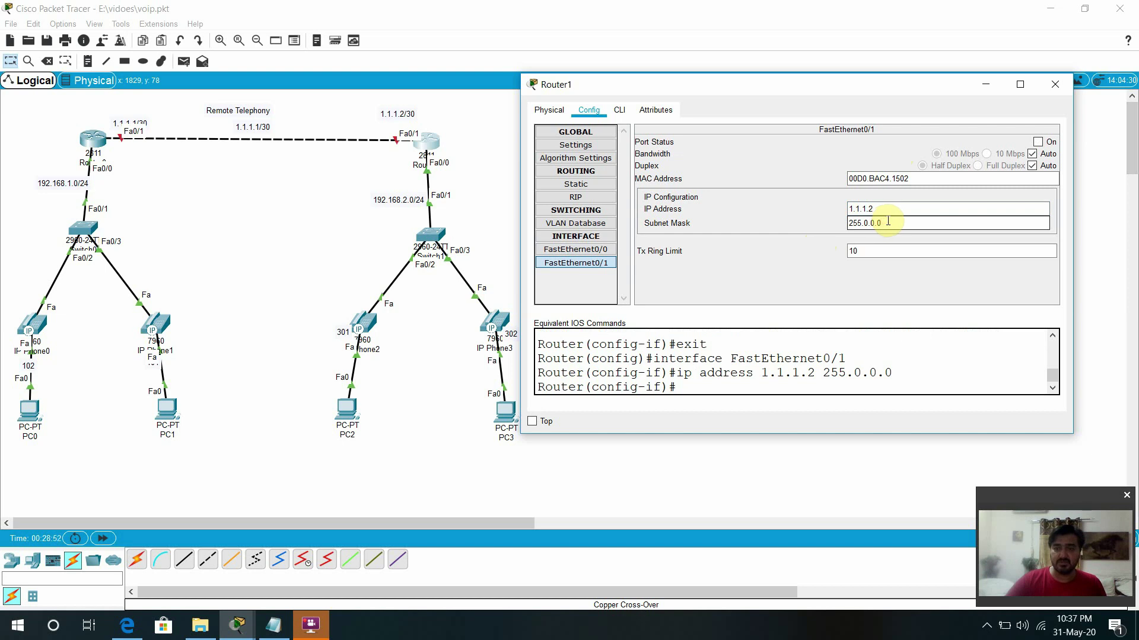
key("BackSpace")
key("BackSpace")
key("BackSpace")
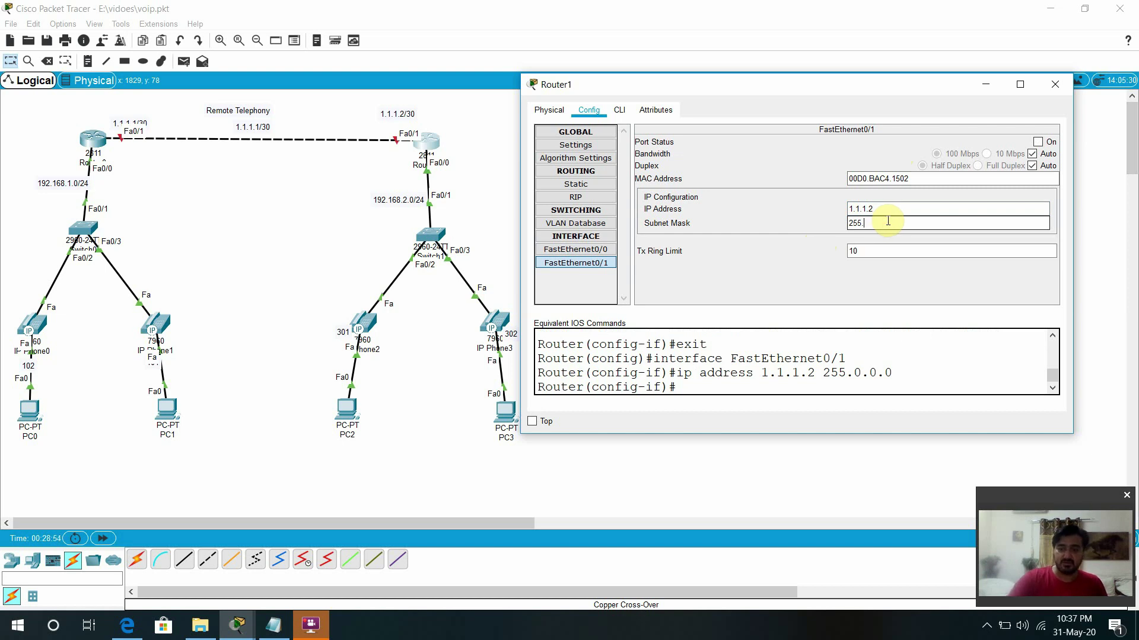
type("255.255.252")
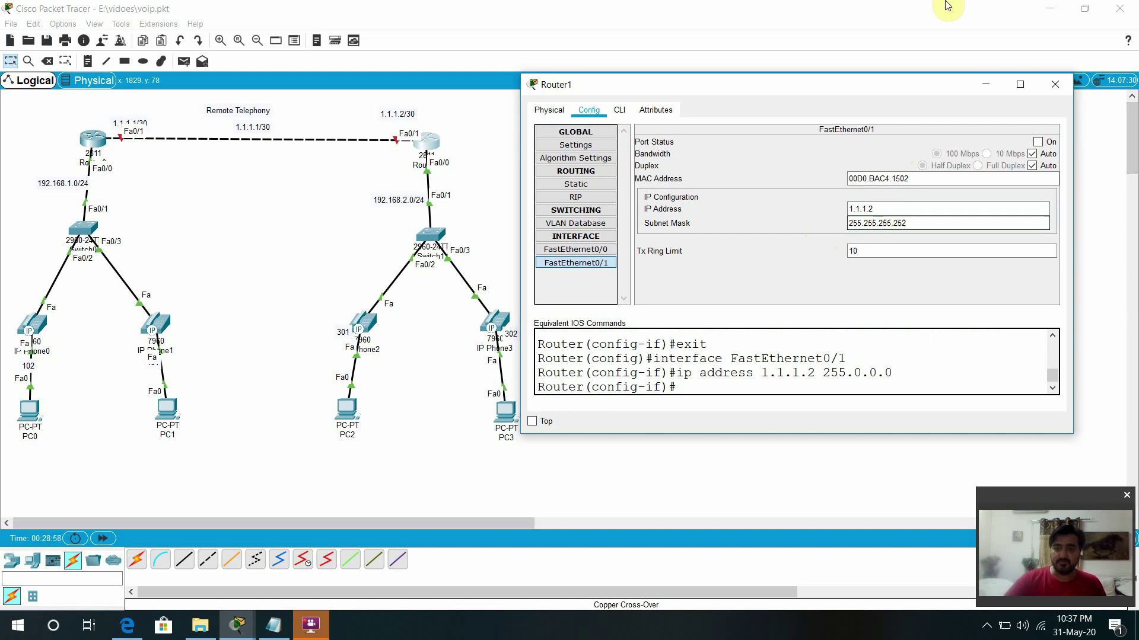
left_click(1038, 142)
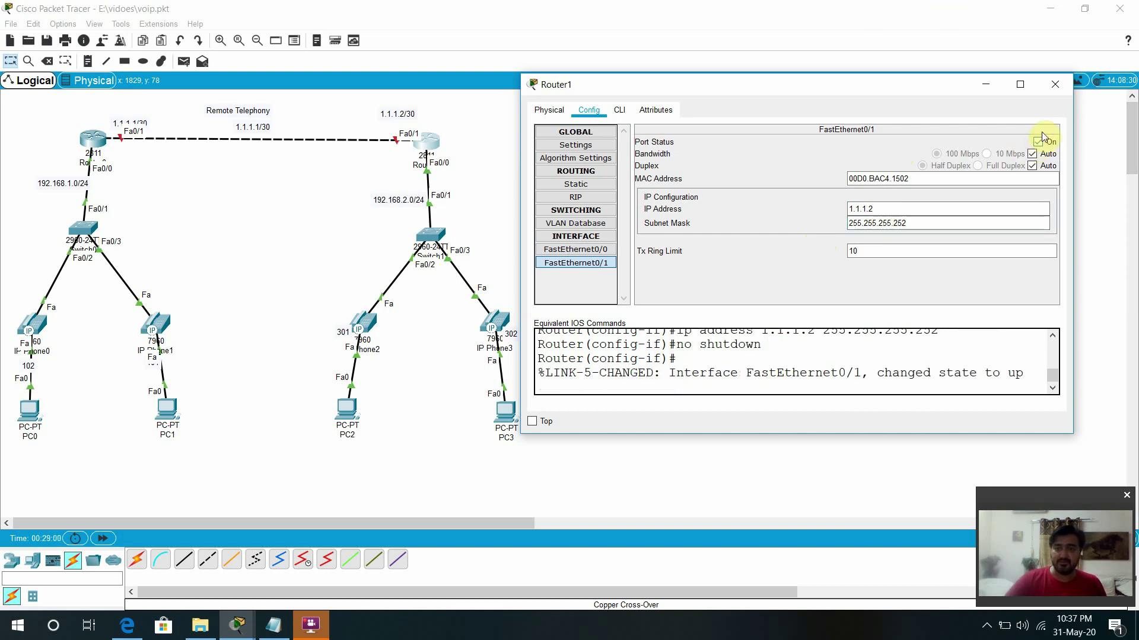
left_click(1055, 84)
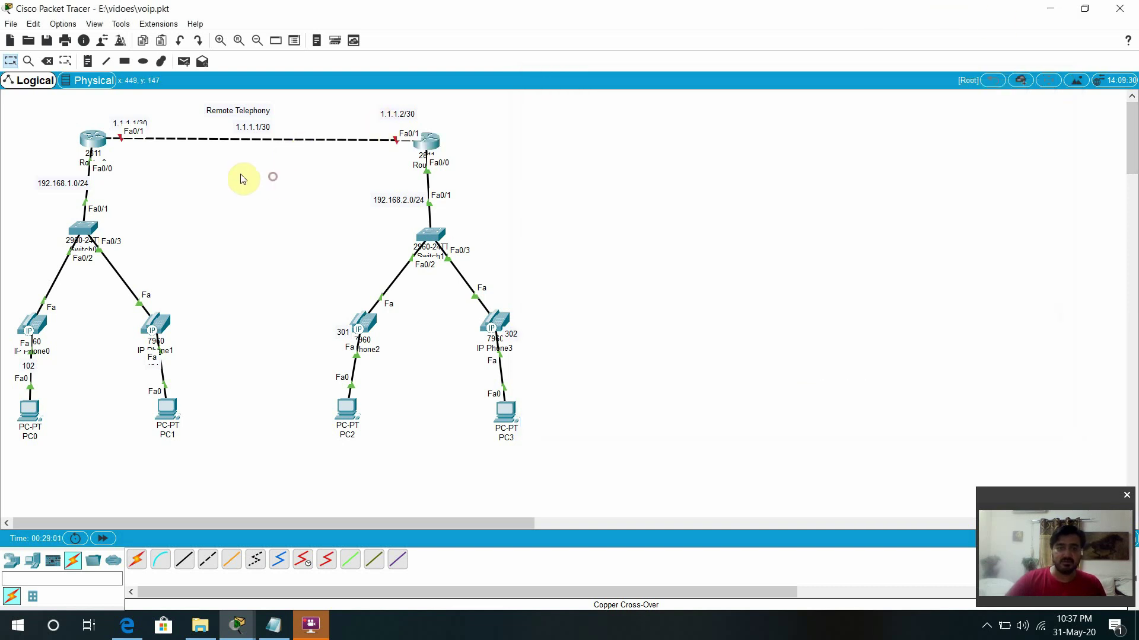
Open Router0's configuration and set the FastEthernet0/1 IP address to 1.1.1.1
left_click(88, 141)
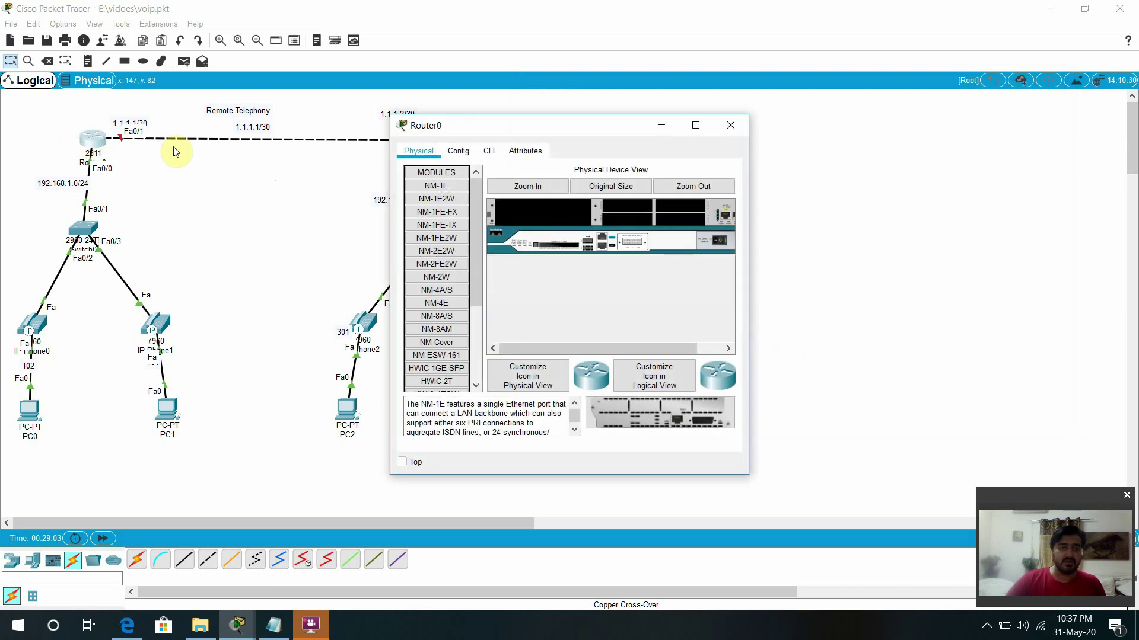
left_click(460, 150)
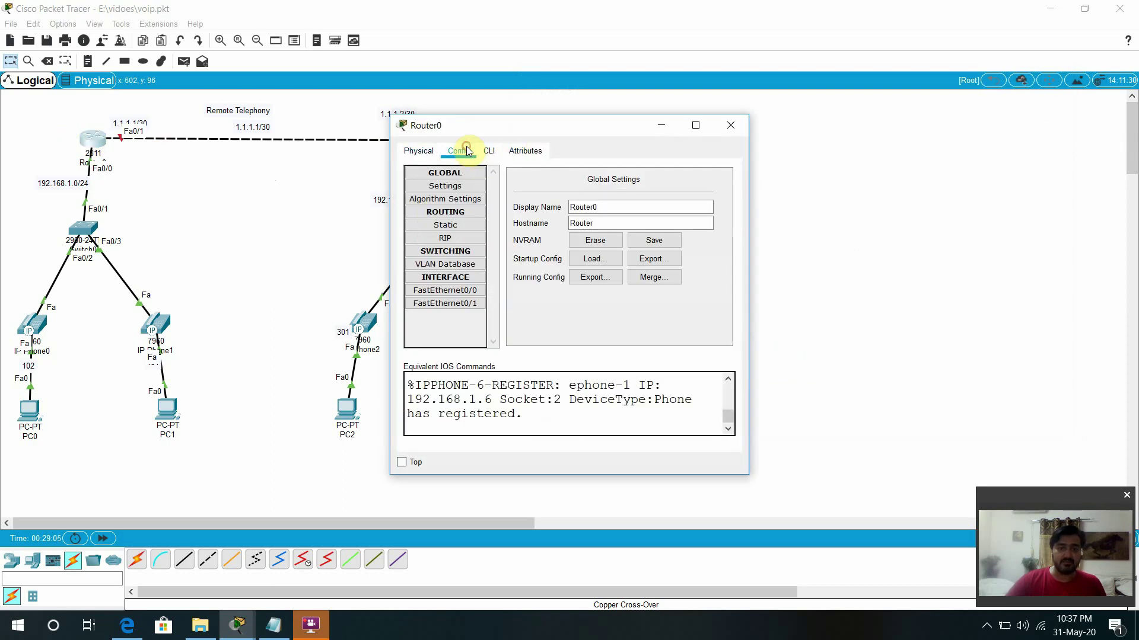
left_click(465, 304)
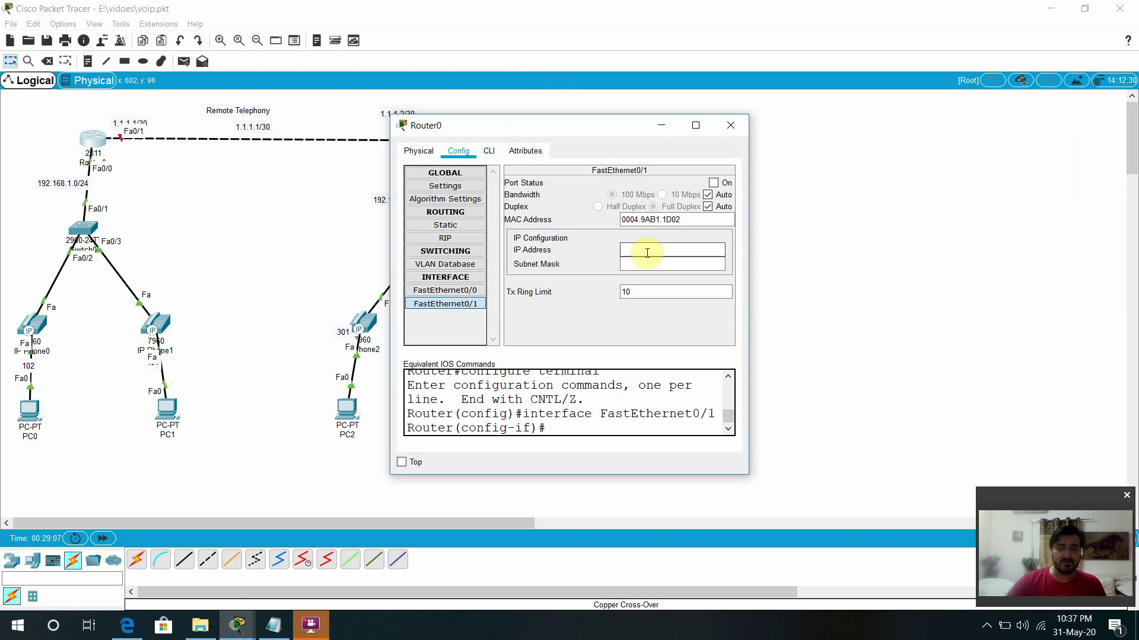
type("1.1")
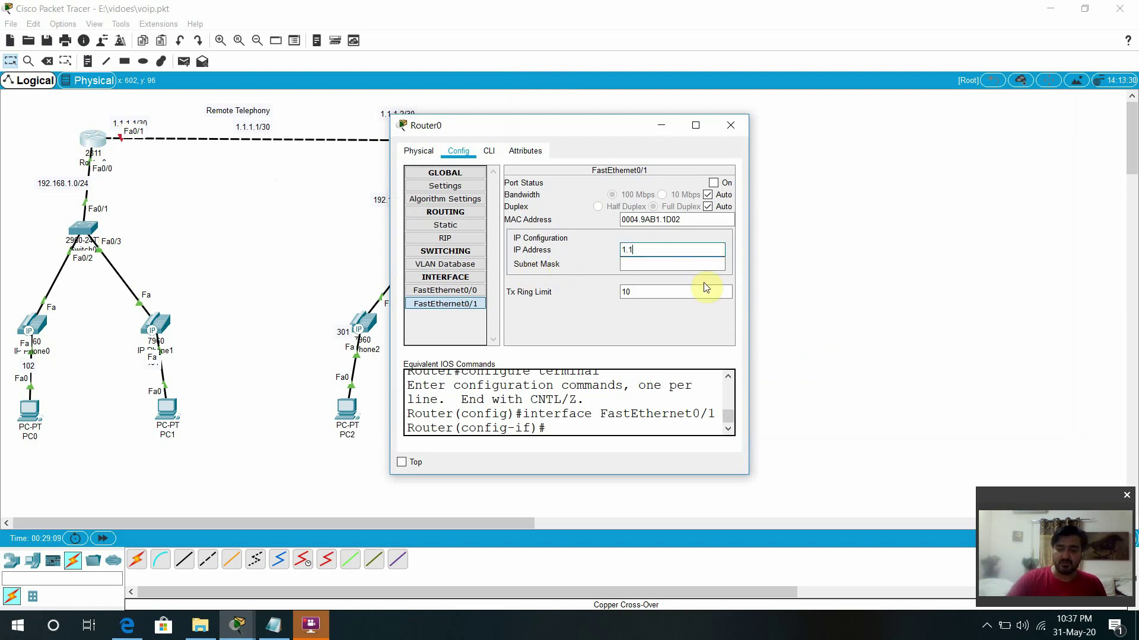
type(".1.1")
Set Router0's FastEthernet0/1 subnet mask to 255.255.255.252, turn the port on, and close the router's window
left_click(677, 265)
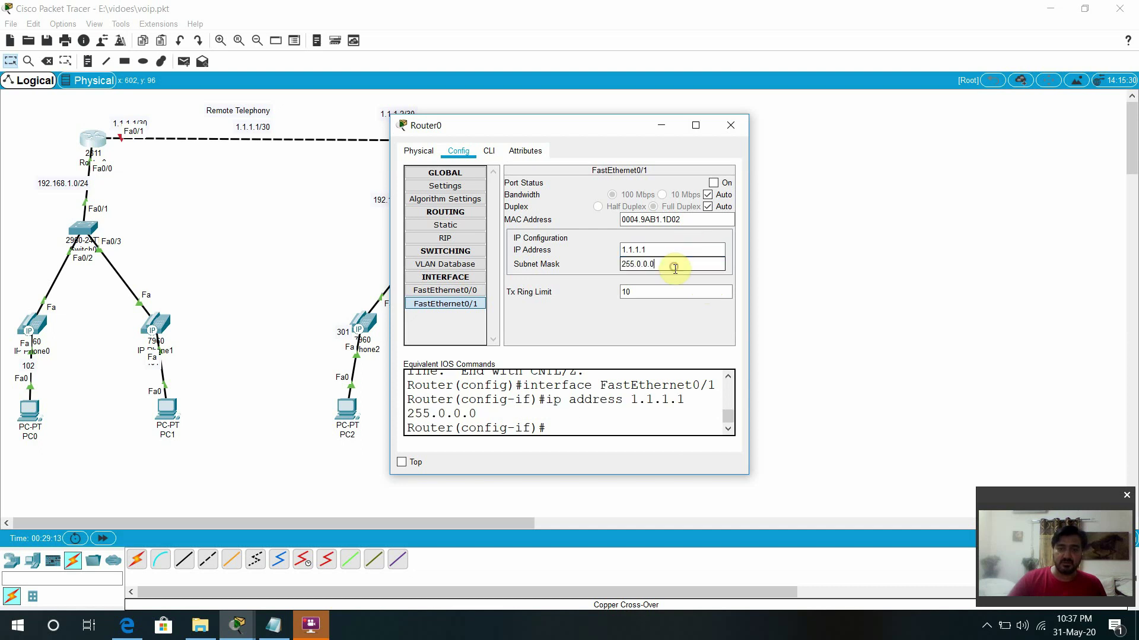
key("BackSpace")
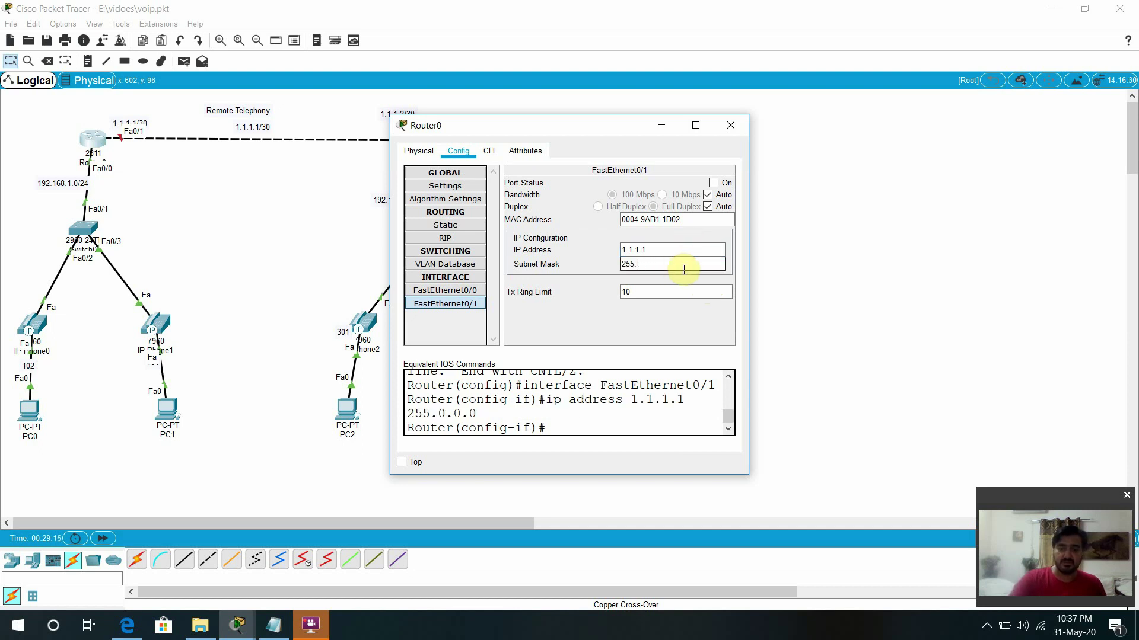
type("255.255.255.252")
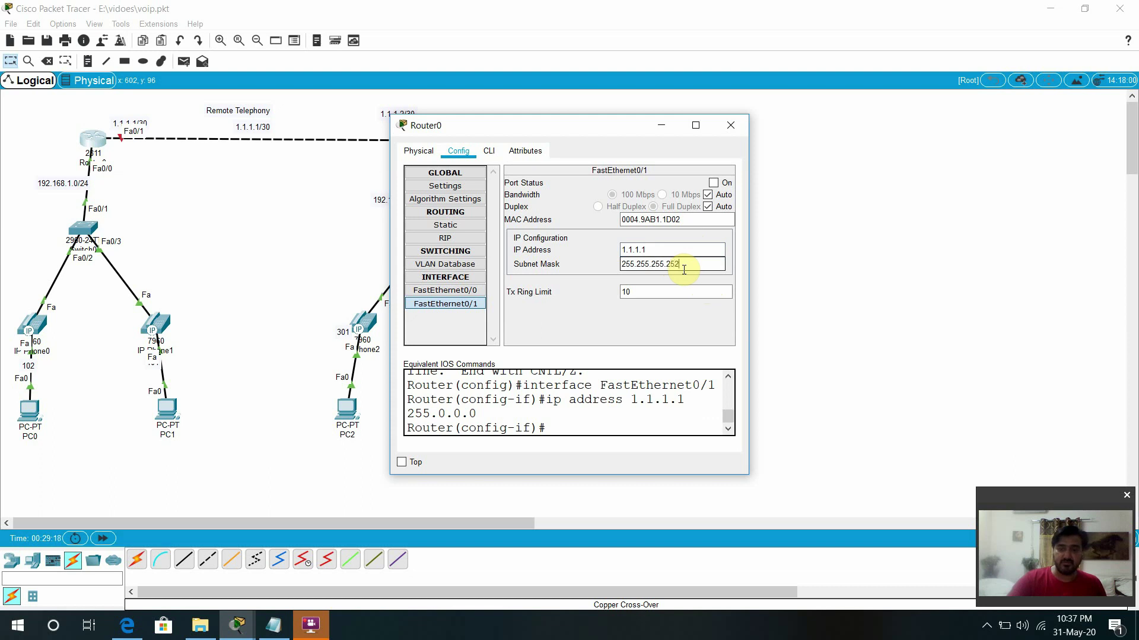
left_click(713, 182)
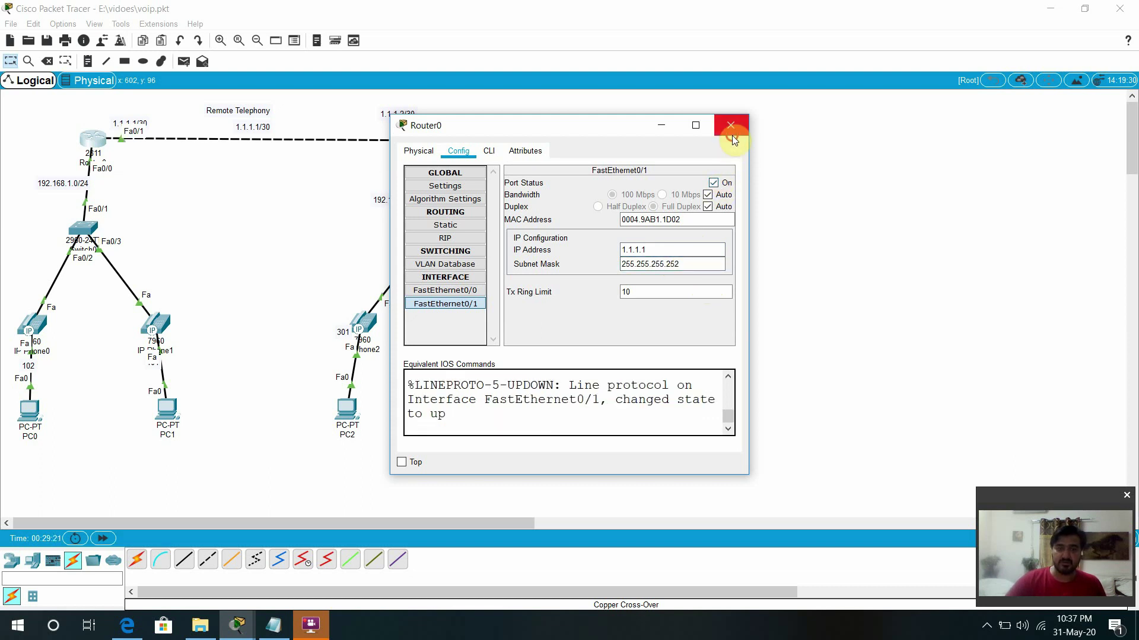
left_click(731, 133)
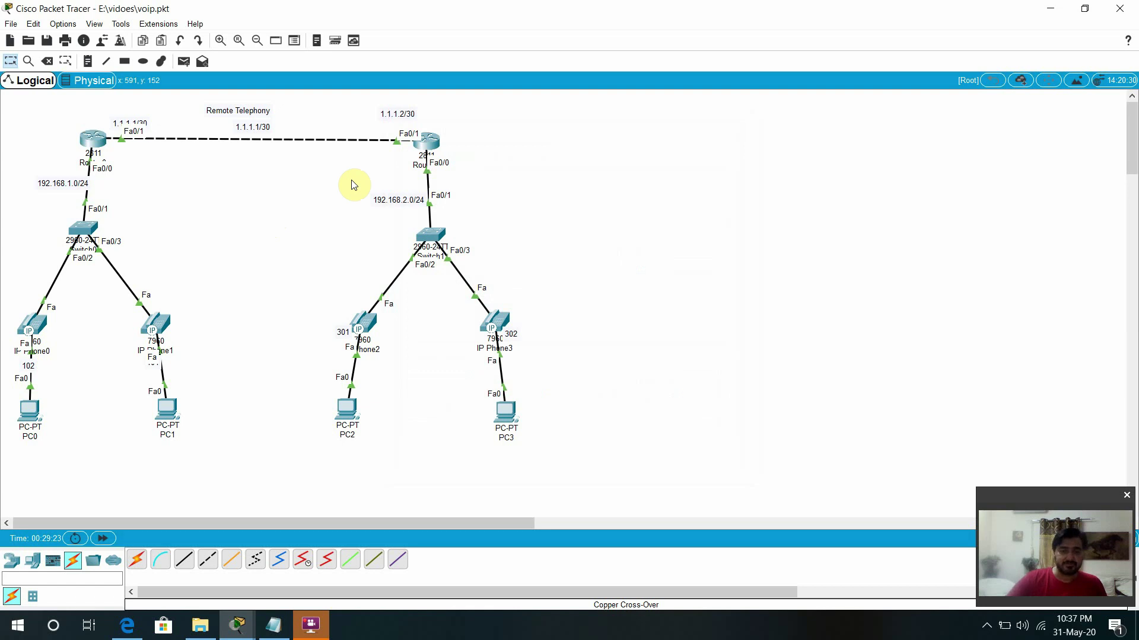
Open Router0's command line and exit interface configuration to return to global configuration mode
left_click(91, 139)
left_click_drag(550, 126, 634, 78)
left_click(572, 102)
left_click(571, 344)
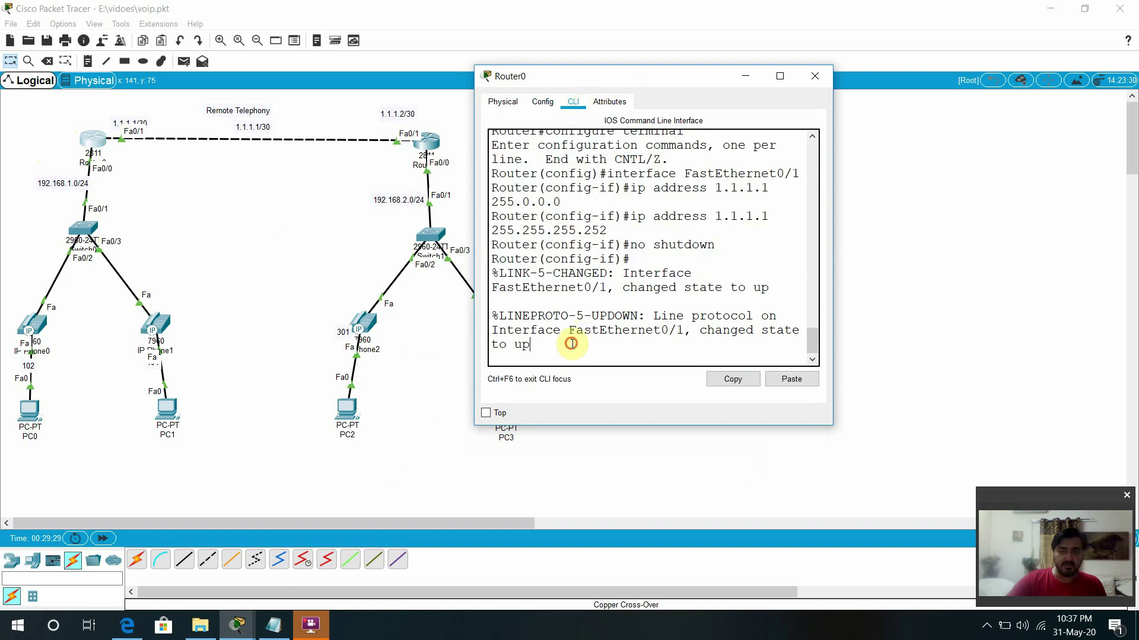
key("Return")
key("Return")
key("Return")
type("exit")
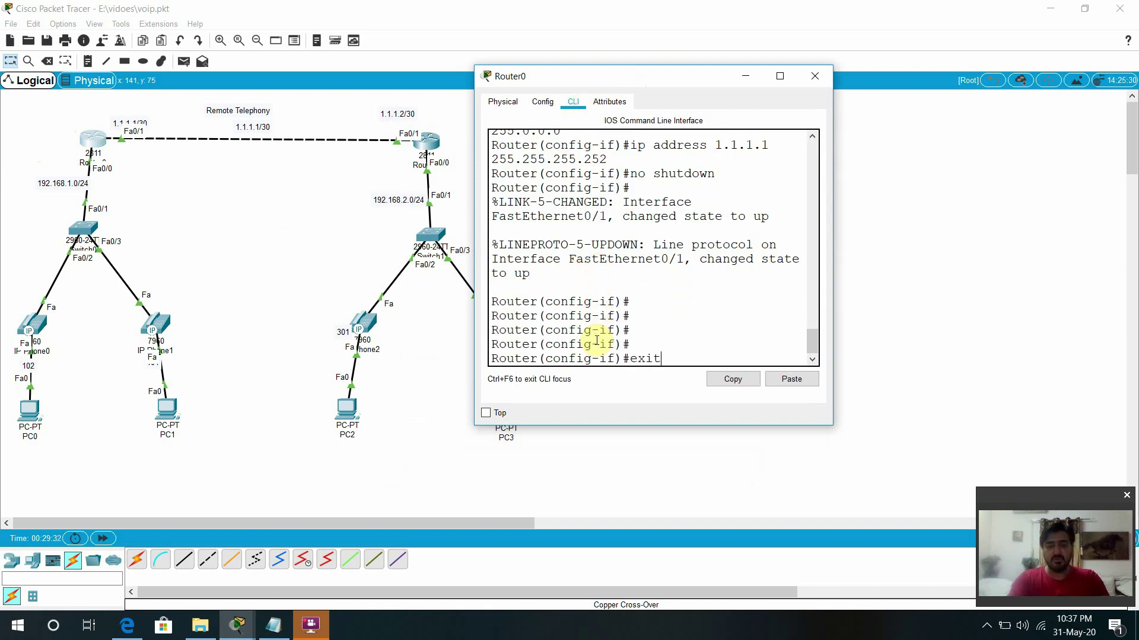
key("Return")
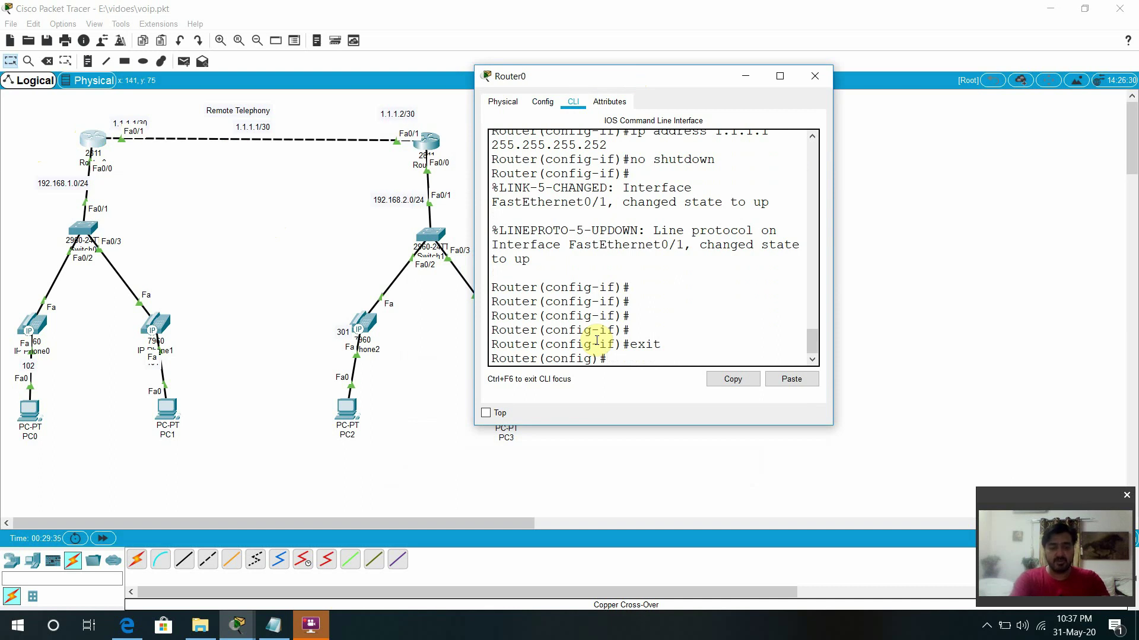
Enter EIGRP routing configuration on Router0 with the command router eigrp 2, widening the router window
type("router")
key("Tab")
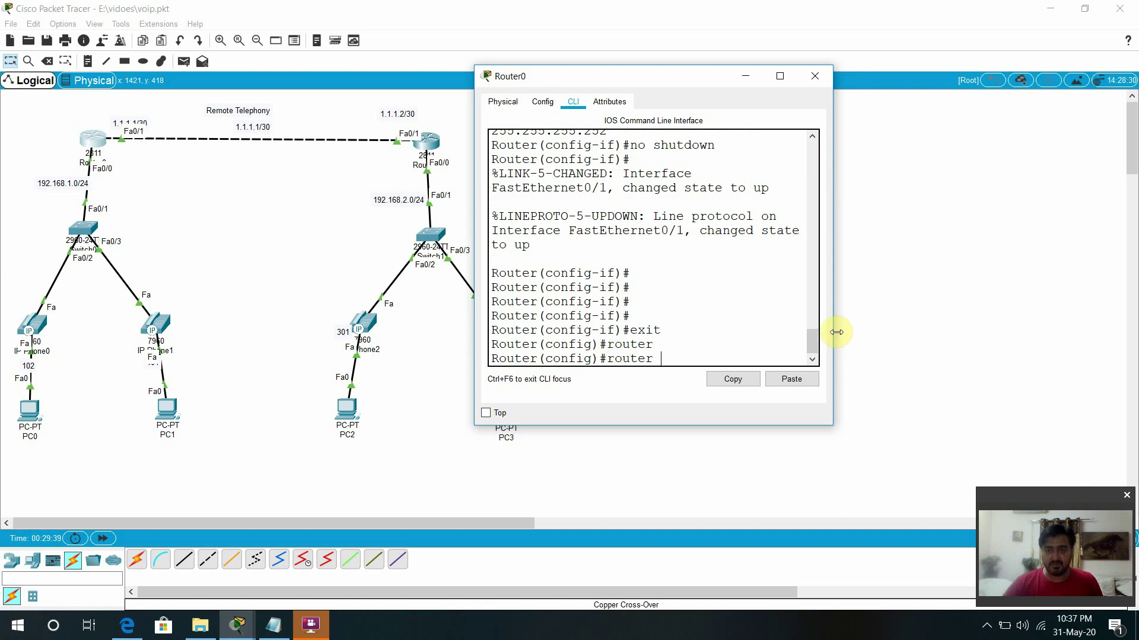
left_click_drag(836, 332, 980, 332)
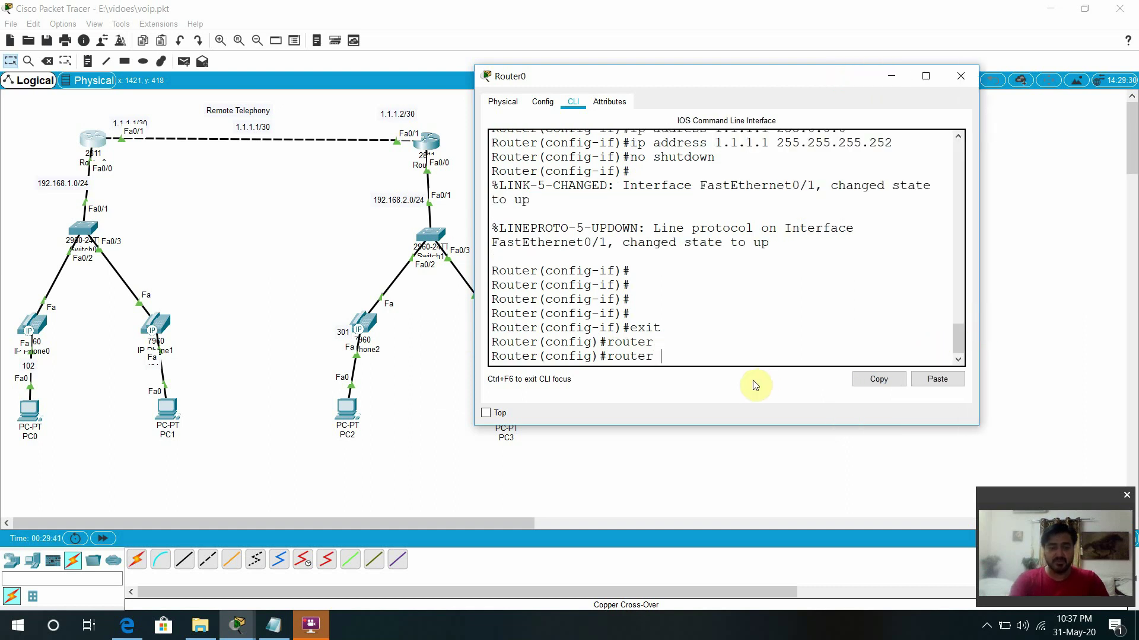
type("eigr")
key("Tab")
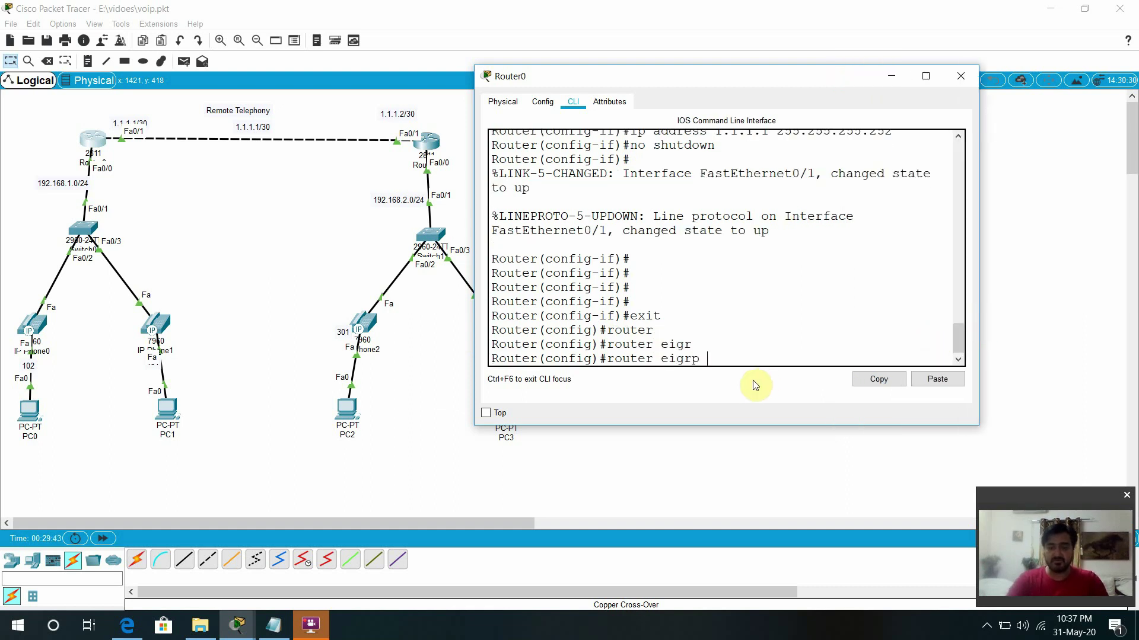
type("2")
key("Return")
Advertise the LAN in Router0's EIGRP configuration with network 192.168.1.0 255.255.255.0
type("nfig-router)#n")
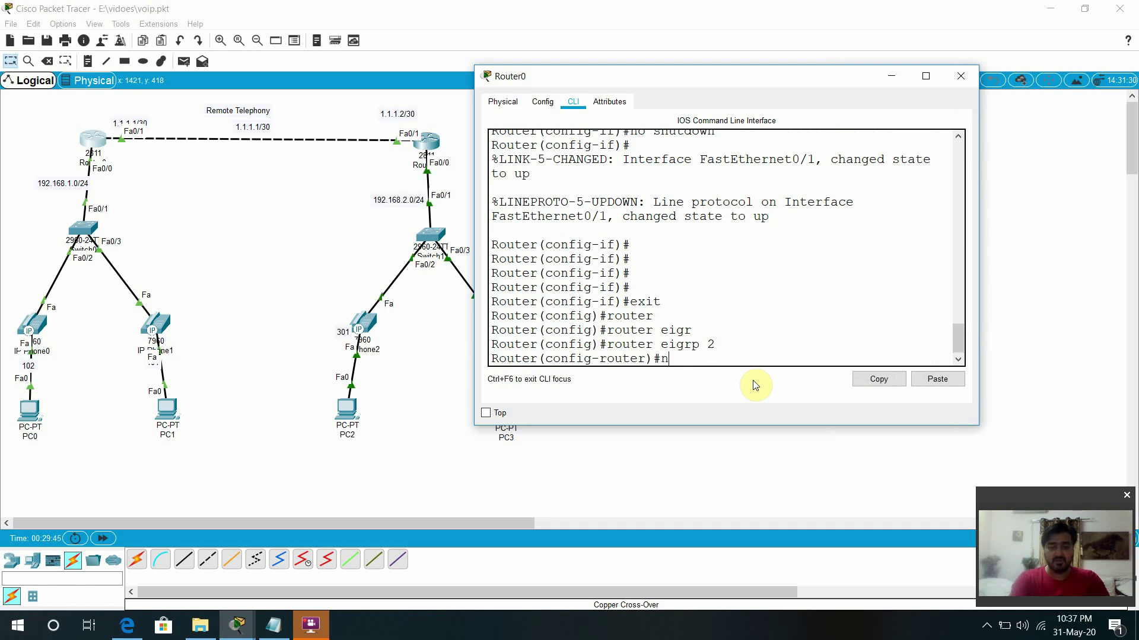
type("et")
key("Tab")
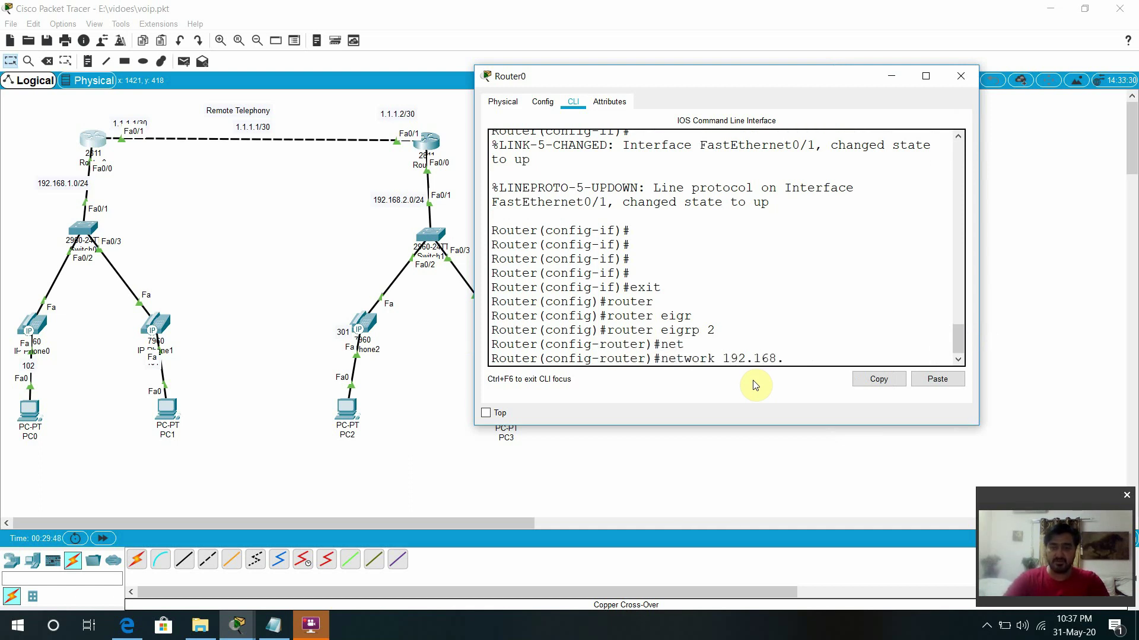
type("192.168.1.0 255.255.255.0")
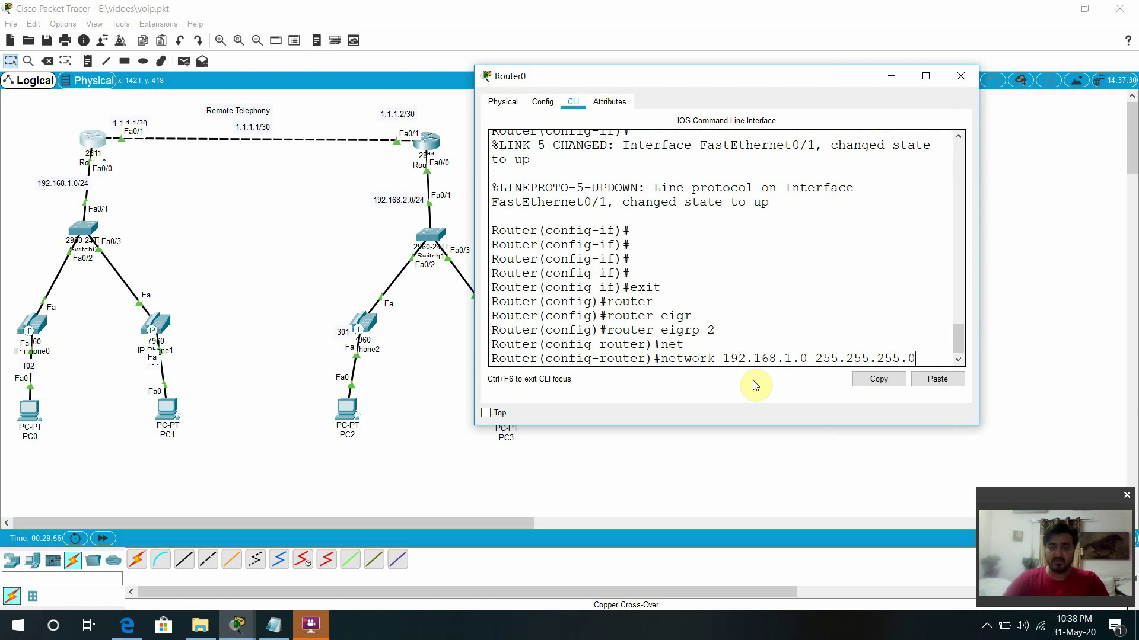
key("Return")
Advertise the inter-router link in Router0's EIGRP configuration with network 1.1.1.0 255.255.255.252
type("net")
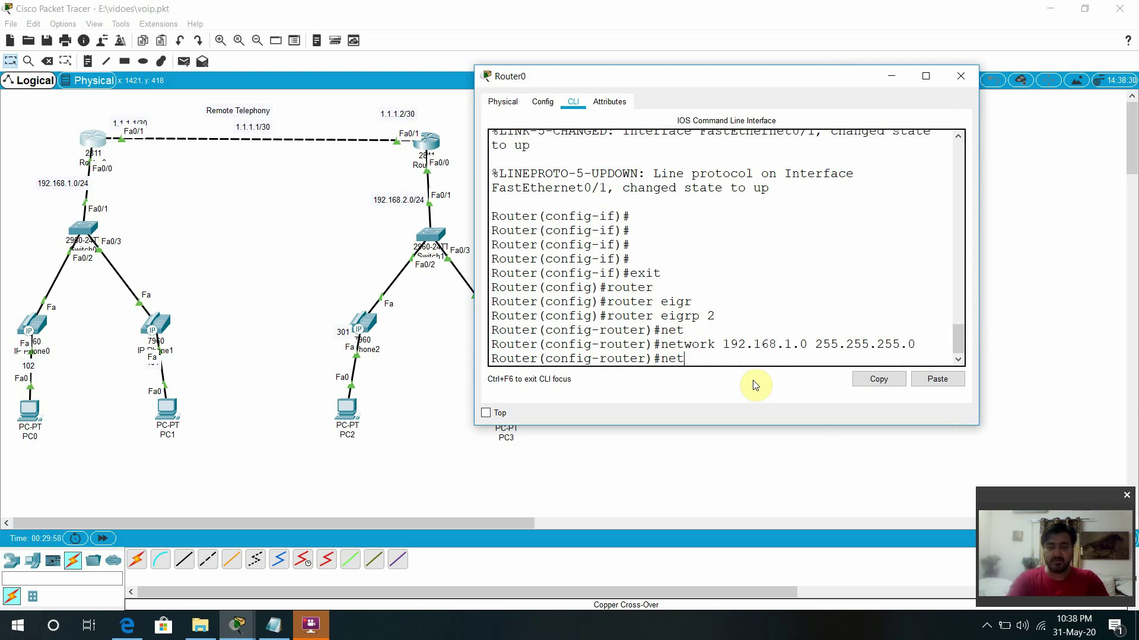
key("Tab")
type("1.")
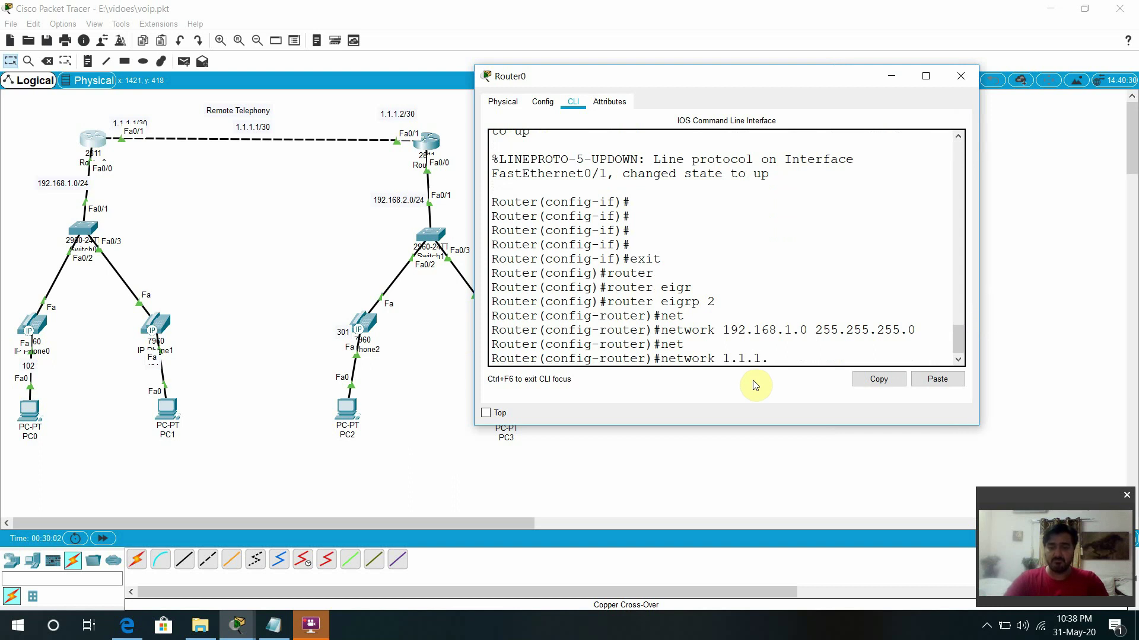
type("1.1.0")
type(" 255.2")
type("55")
type("55.255.2")
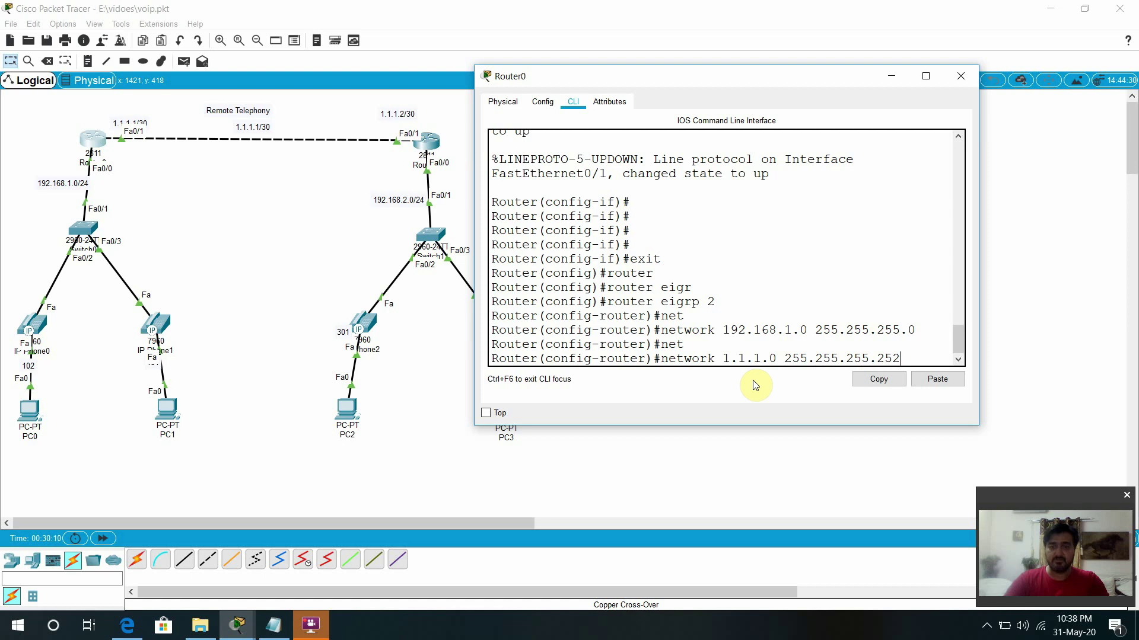
type("52")
key("Return")
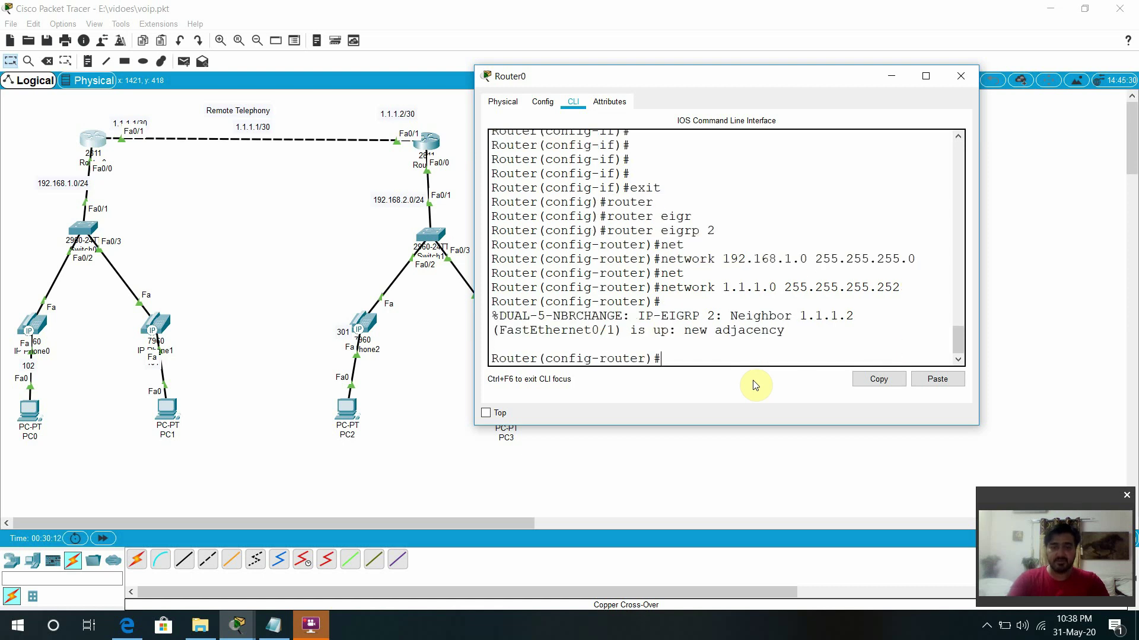
Disable automatic route summarization in Router0's EIGRP configuration with no auto-summary
type("no aut")
key("Tab")
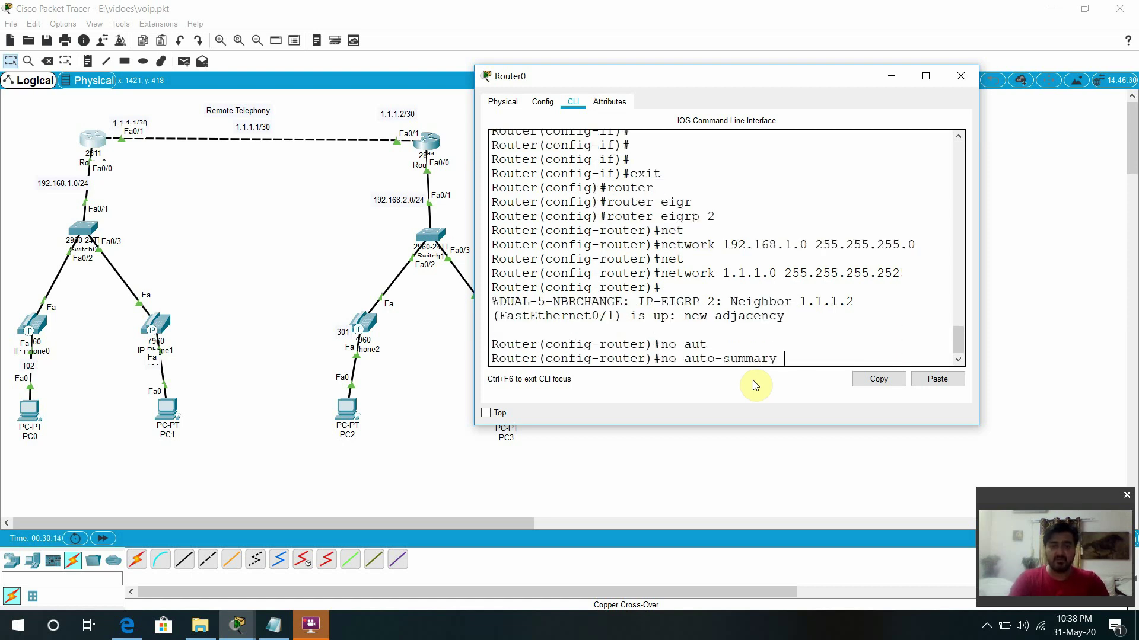
key("Return")
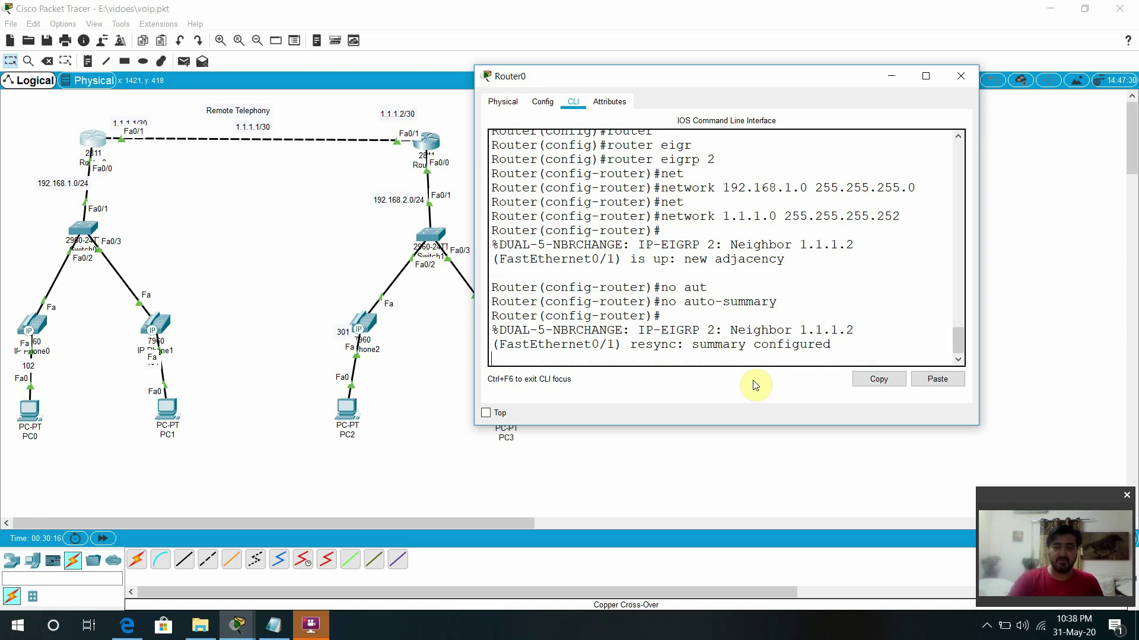
key("Return")
key("Return")
key("Return")
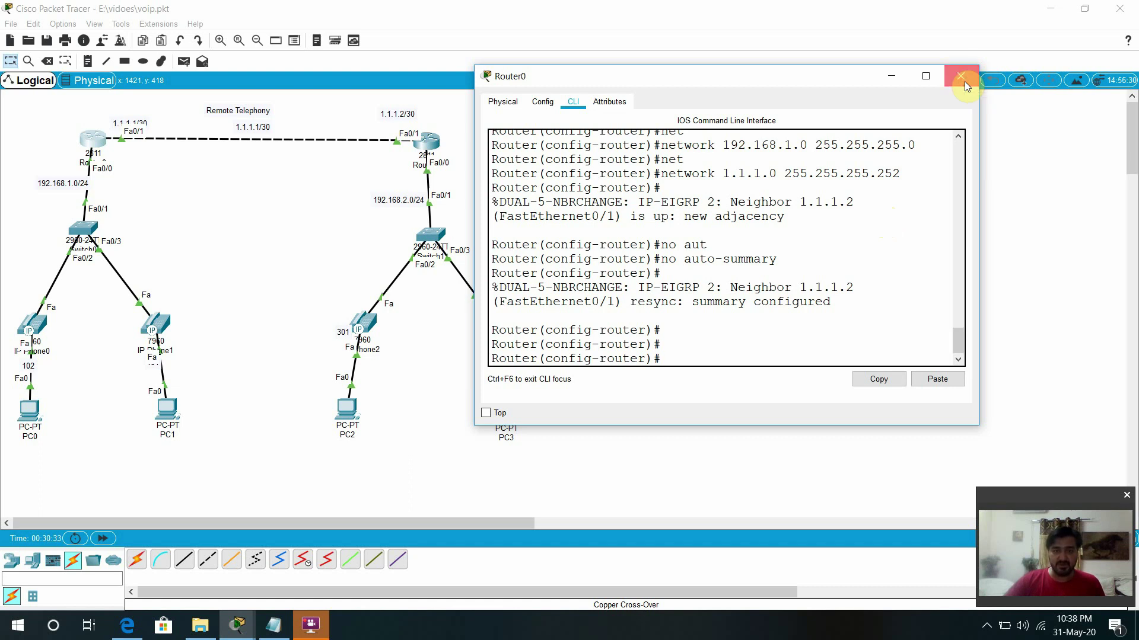
Leave EIGRP configuration on Router0 and return to the privileged EXEC prompt
left_click(743, 321)
key("ctrl+z")
key("Return")
key("Return")
key("Return")
key("Return")
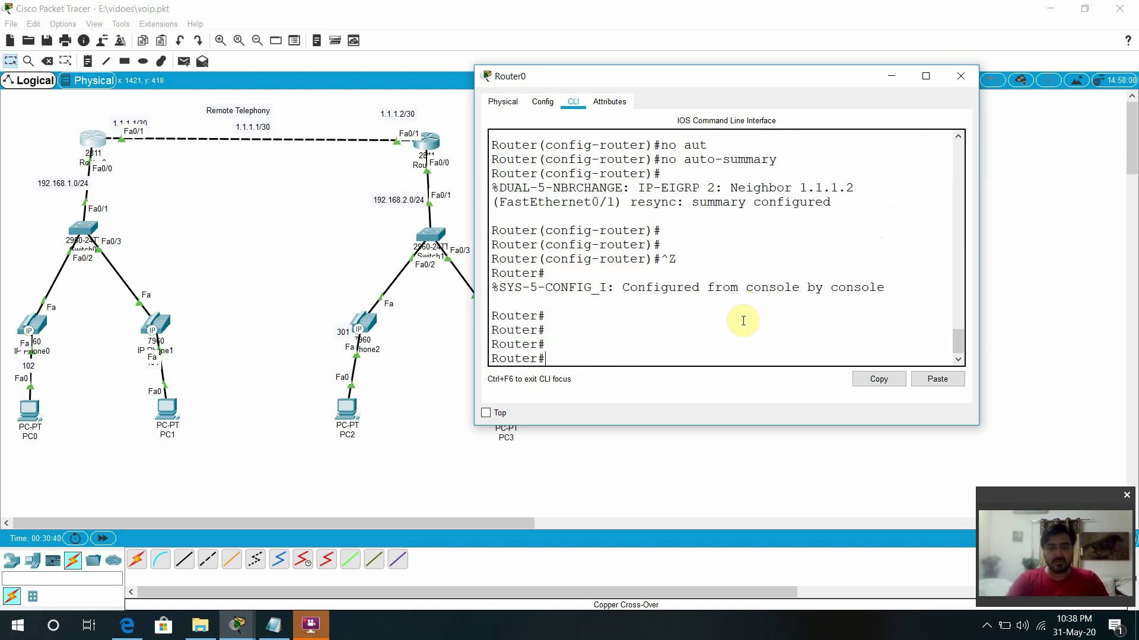
Display Router0's routing table with show ip route and examine the EIGRP-learned entry for the remote LAN
type("hsow")
key("BackSpace")
key("BackSpace")
key("BackSpace")
key("BackSpace")
key("BackSpace")
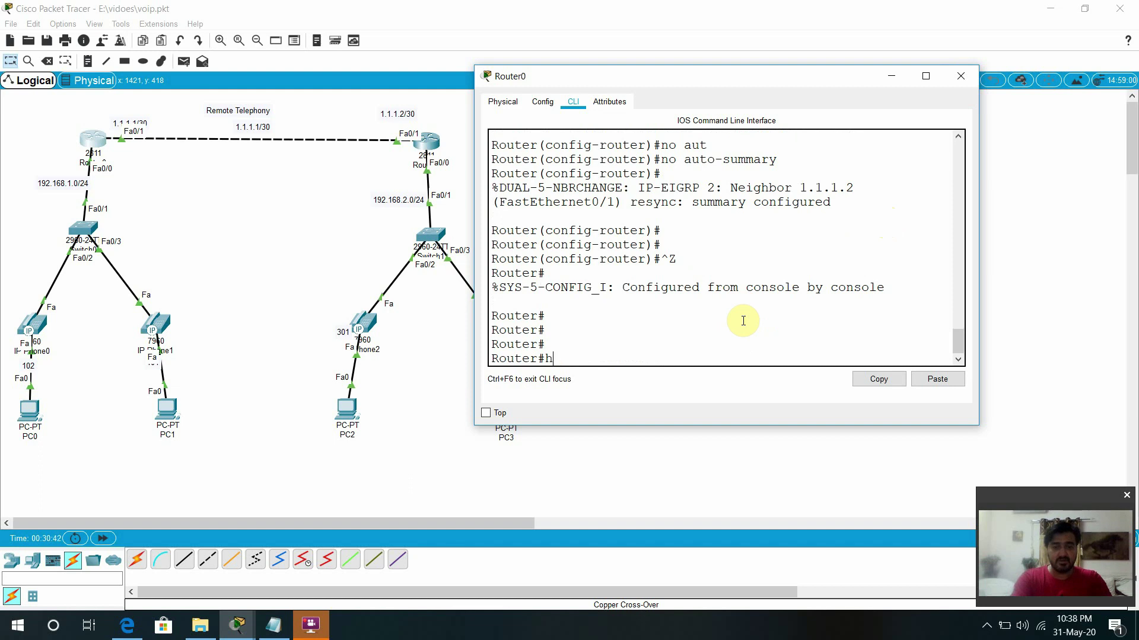
type("show ip ro")
key("Tab")
key("Return")
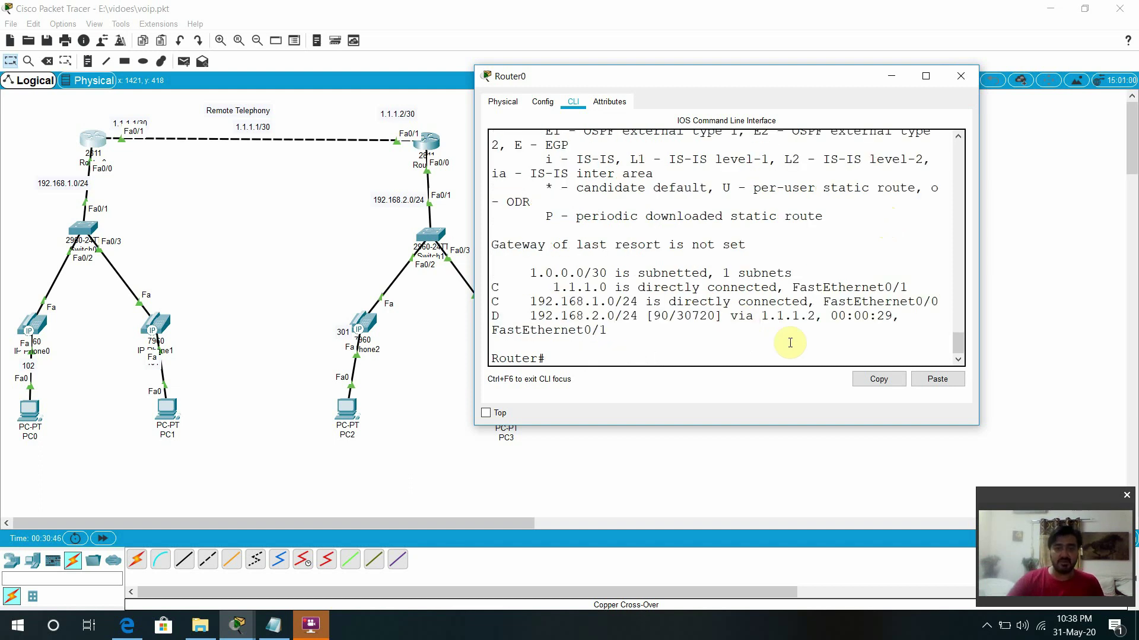
left_click_drag(654, 316, 496, 322)
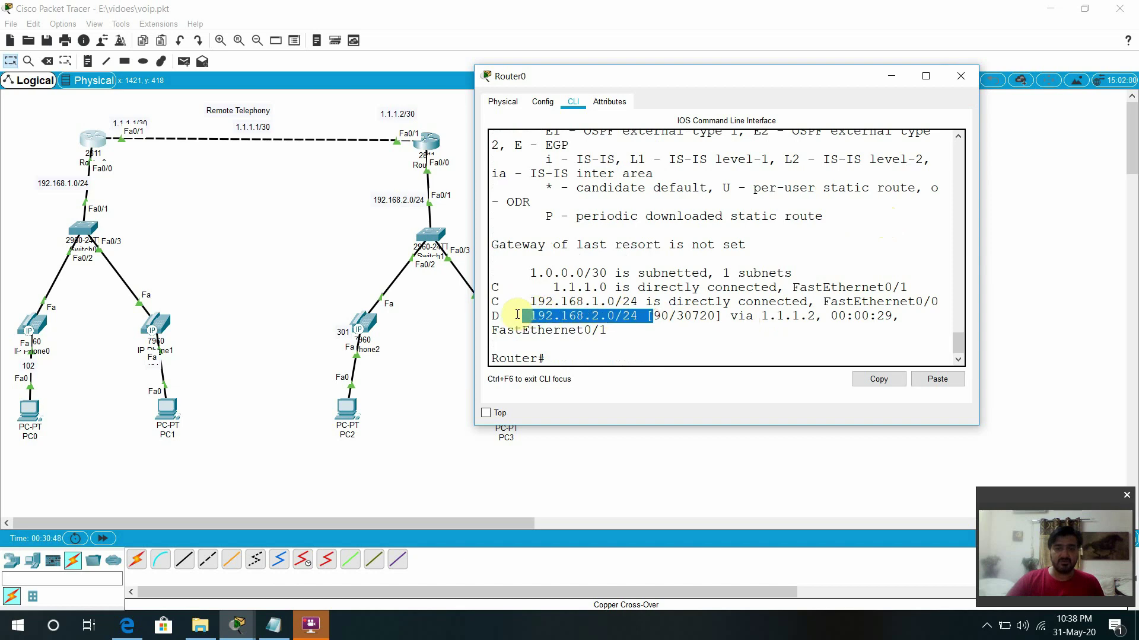
left_click(364, 251)
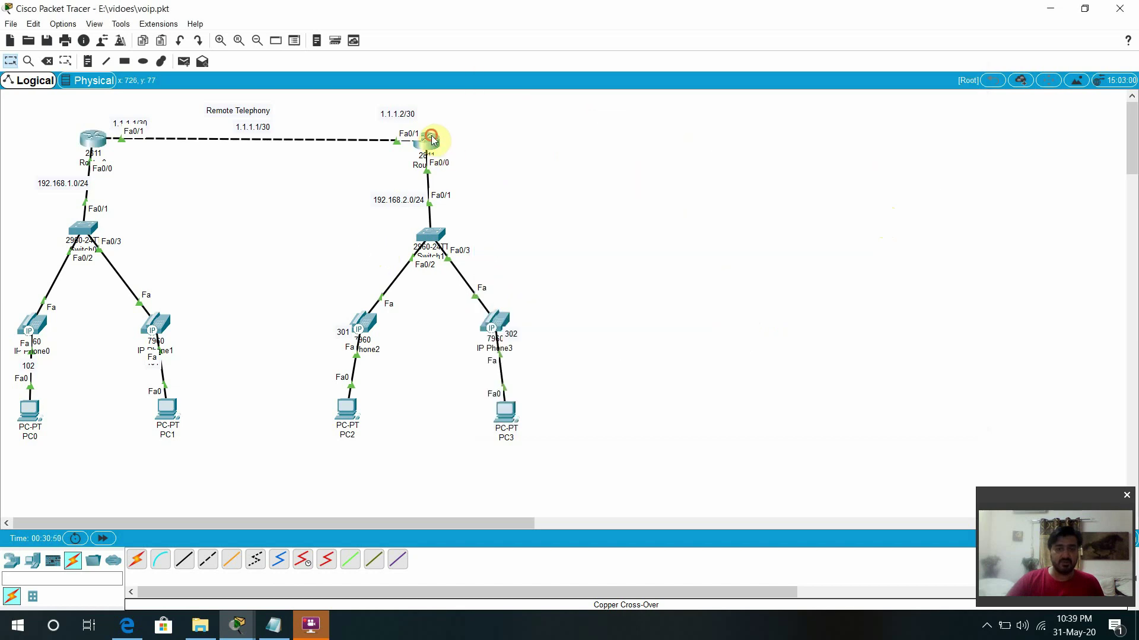
Open Router1's command line, widen its window and check the EIGRP neighbor messages
left_click(429, 140)
left_click(495, 150)
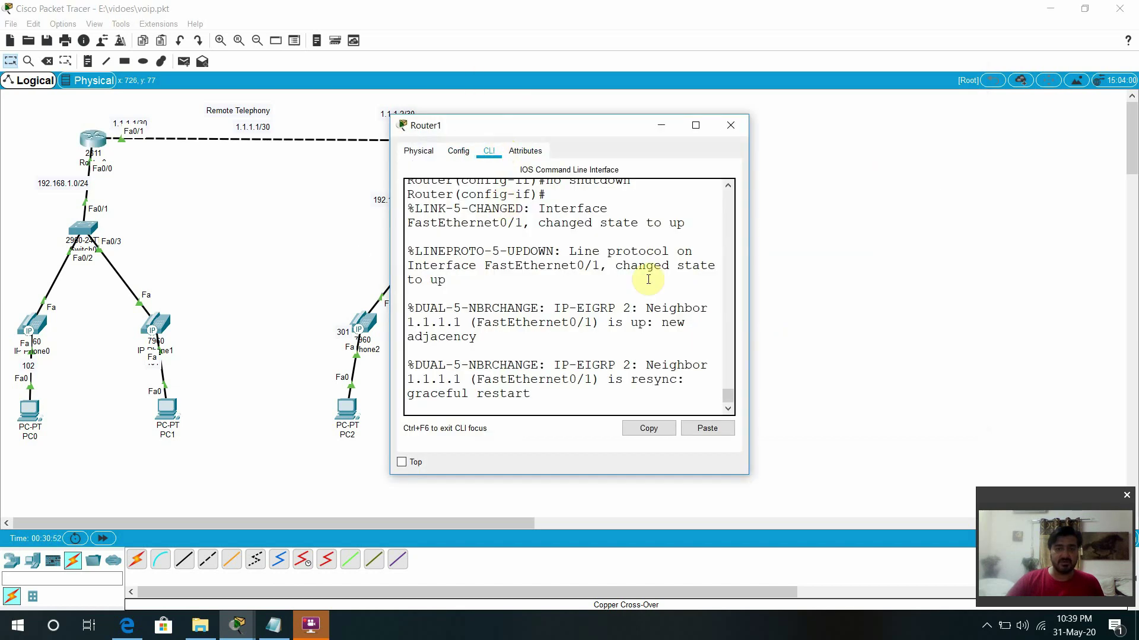
left_click_drag(749, 271, 935, 254)
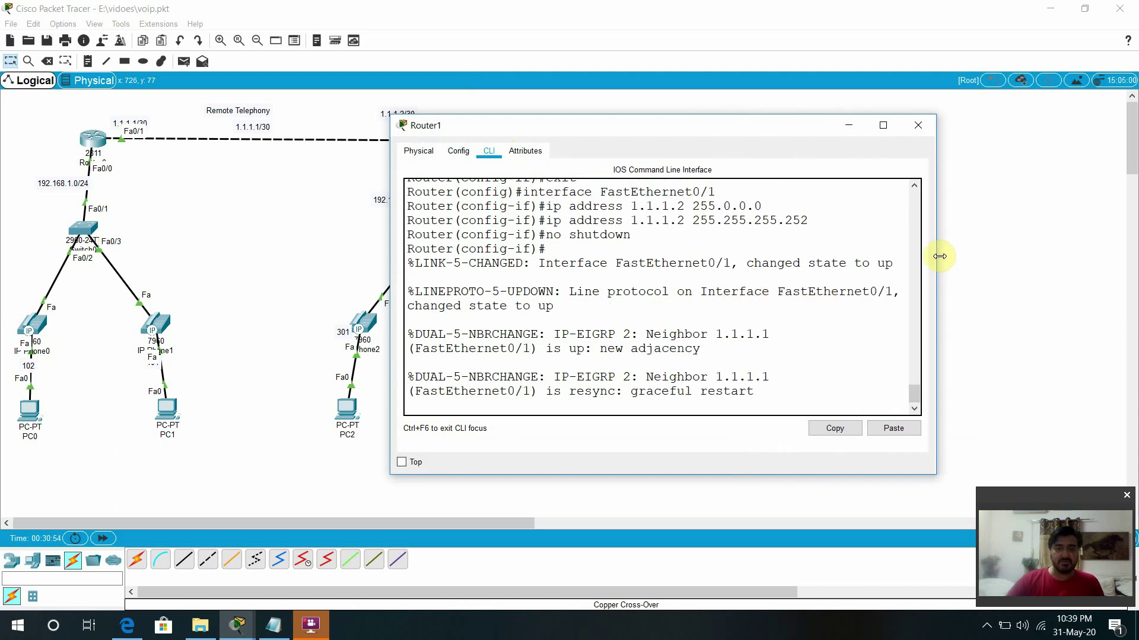
key("Return")
key("Return")
key("Return")
key("Return")
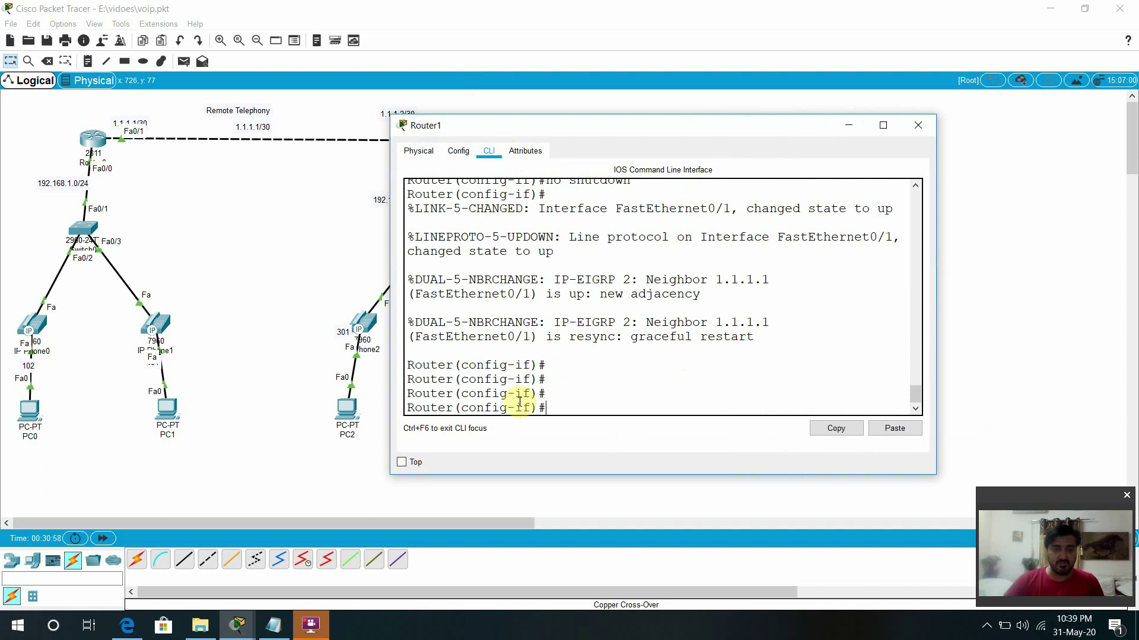
left_click(273, 280)
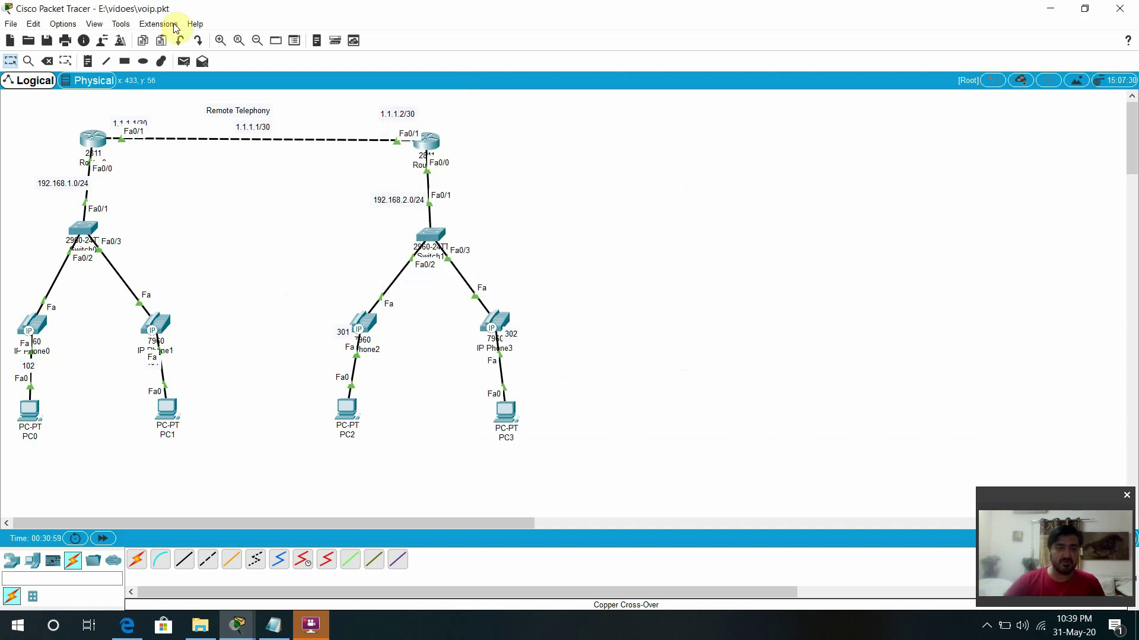
Test connectivity with a simple PDU from PC2 to PC1, showing the PDU list and firing the PDU again
left_click(183, 62)
left_click(348, 408)
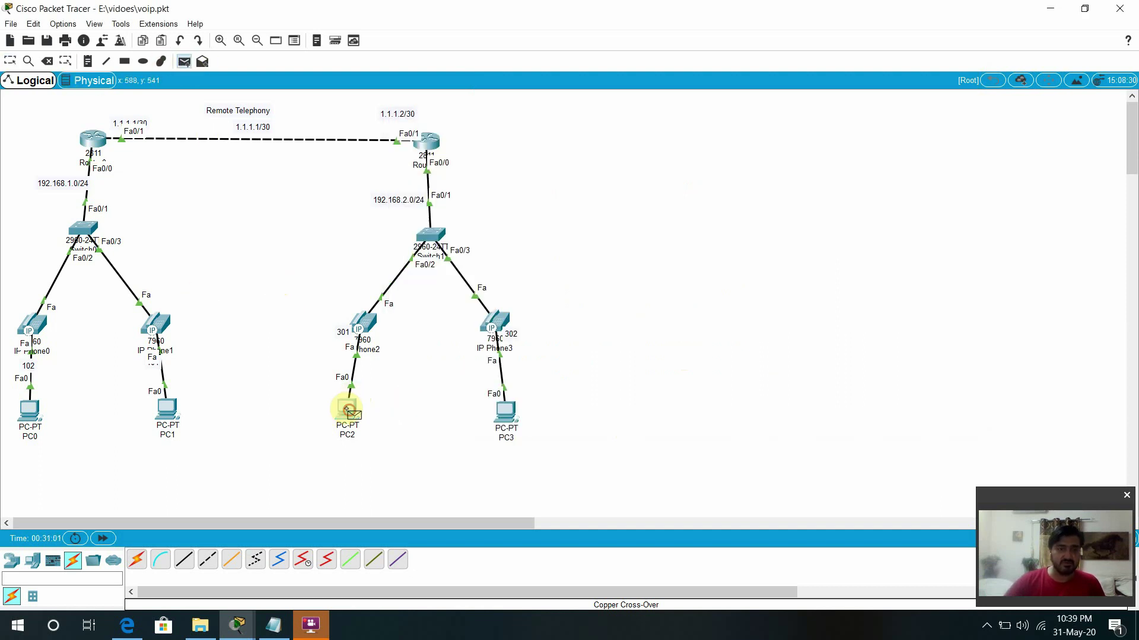
left_click(171, 409)
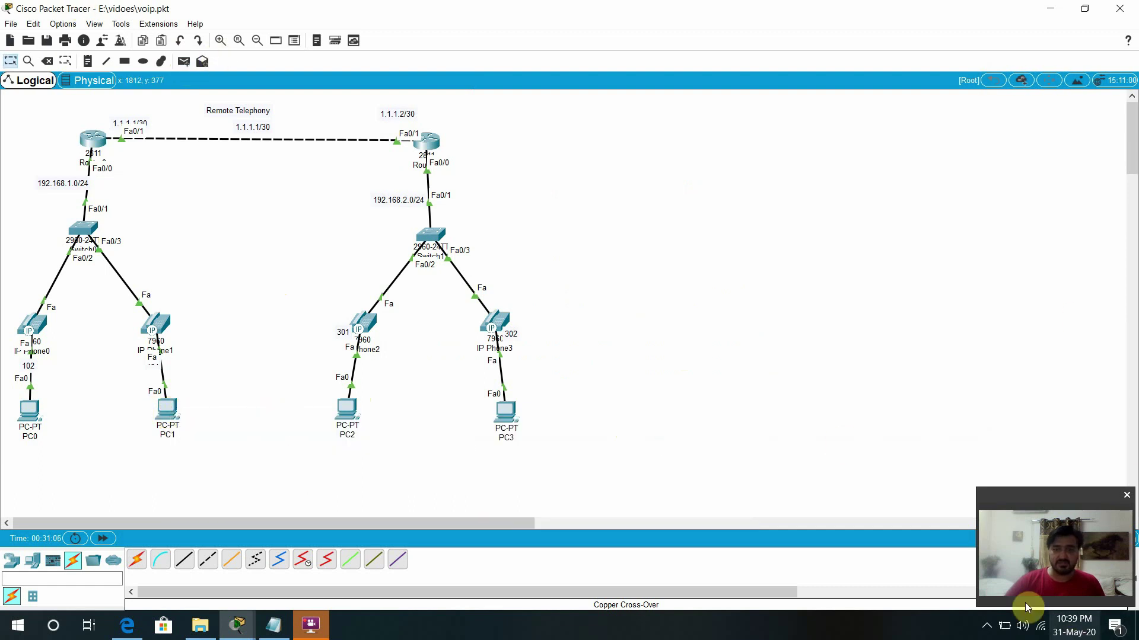
left_click_drag(1049, 504, 1068, 394)
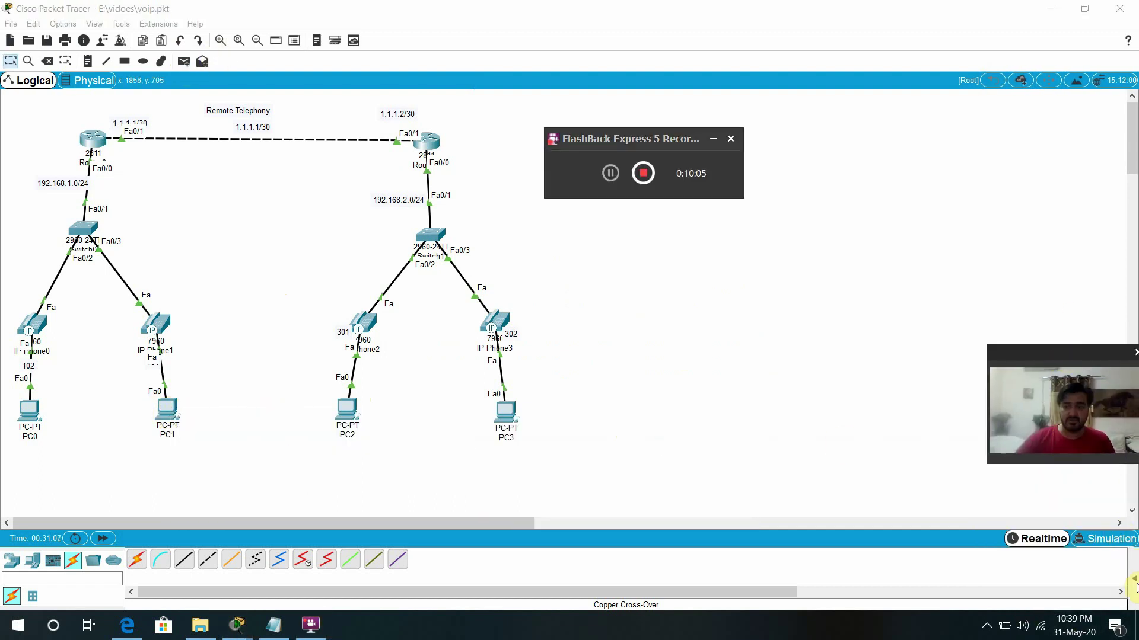
left_click(1133, 579)
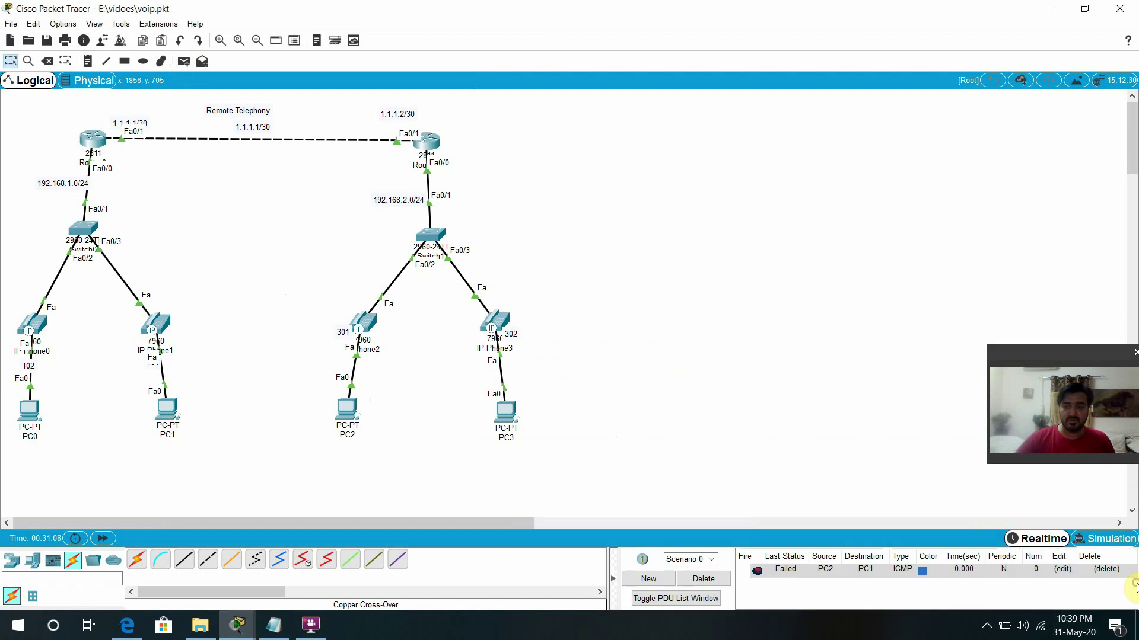
double_click(757, 571)
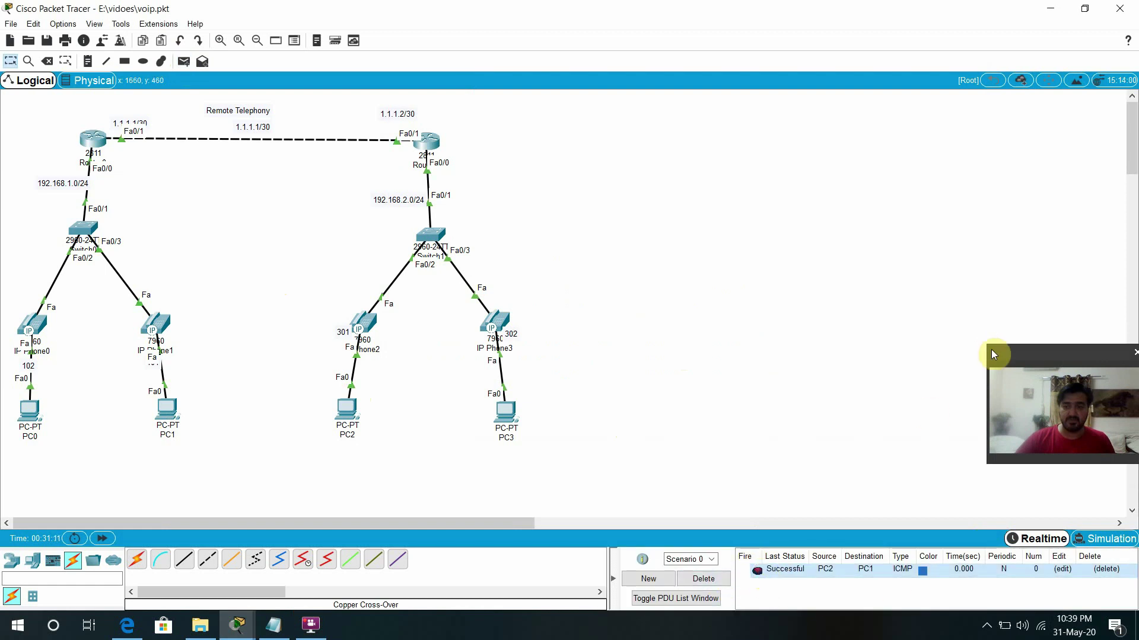
left_click_drag(994, 354, 1007, 500)
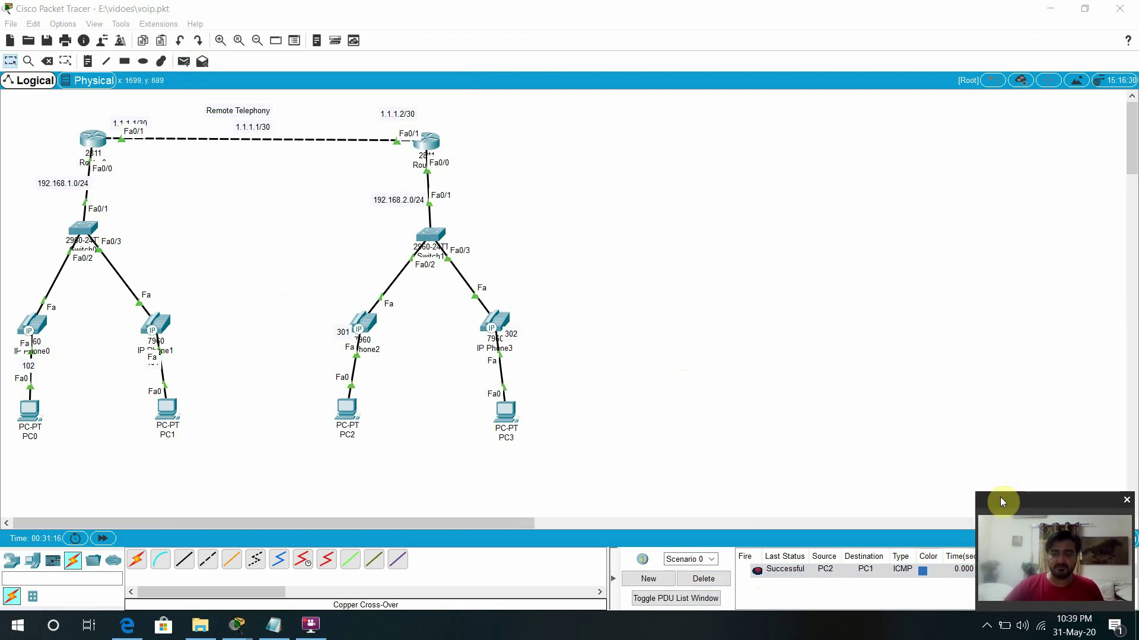
Delete the current PDU scenario and test connectivity with a simple PDU from PC3 to PC1
left_click(718, 579)
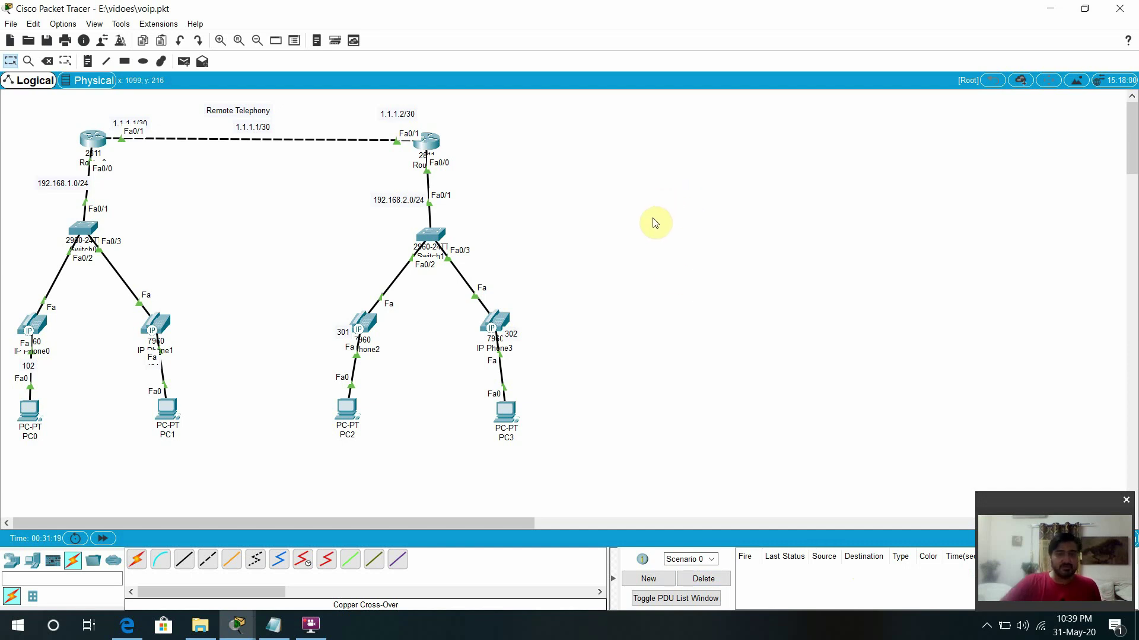
left_click(183, 61)
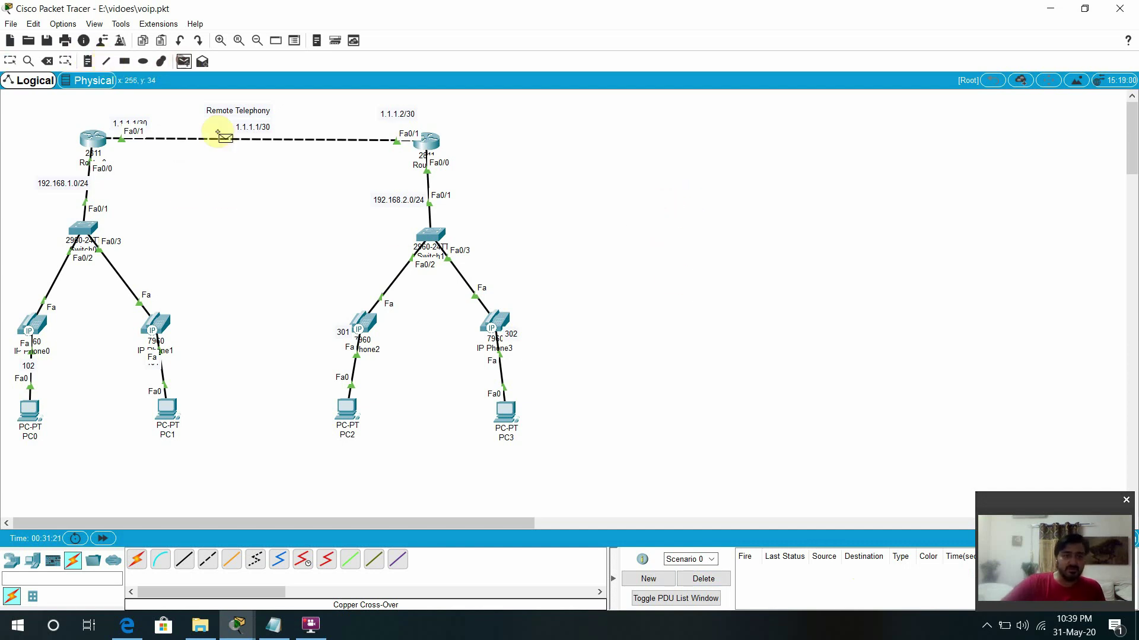
left_click(504, 411)
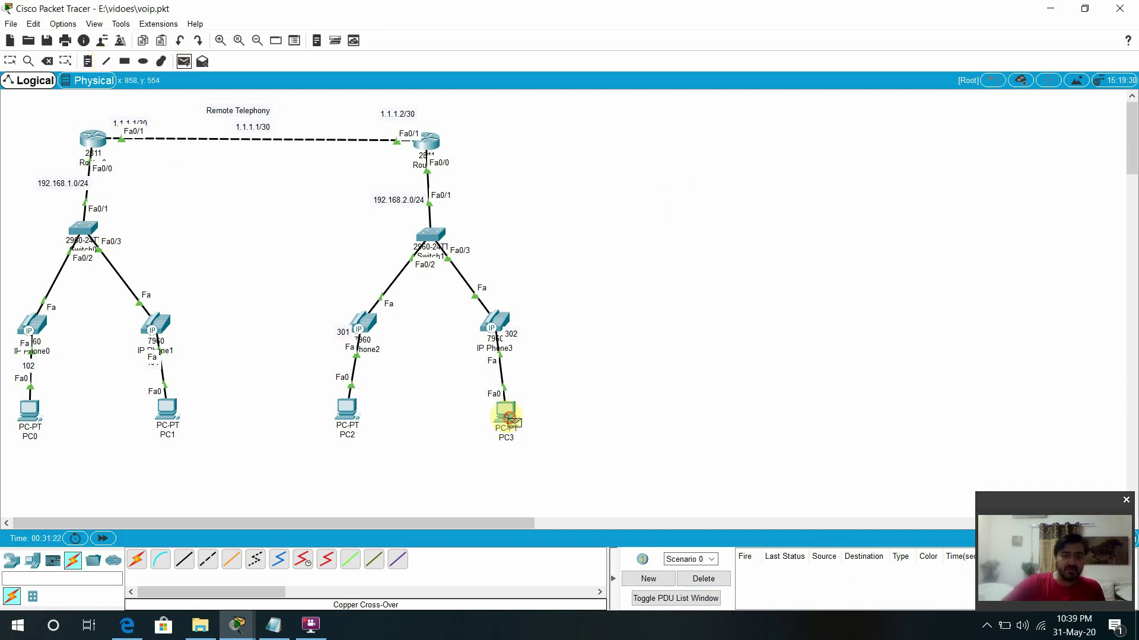
left_click(168, 408)
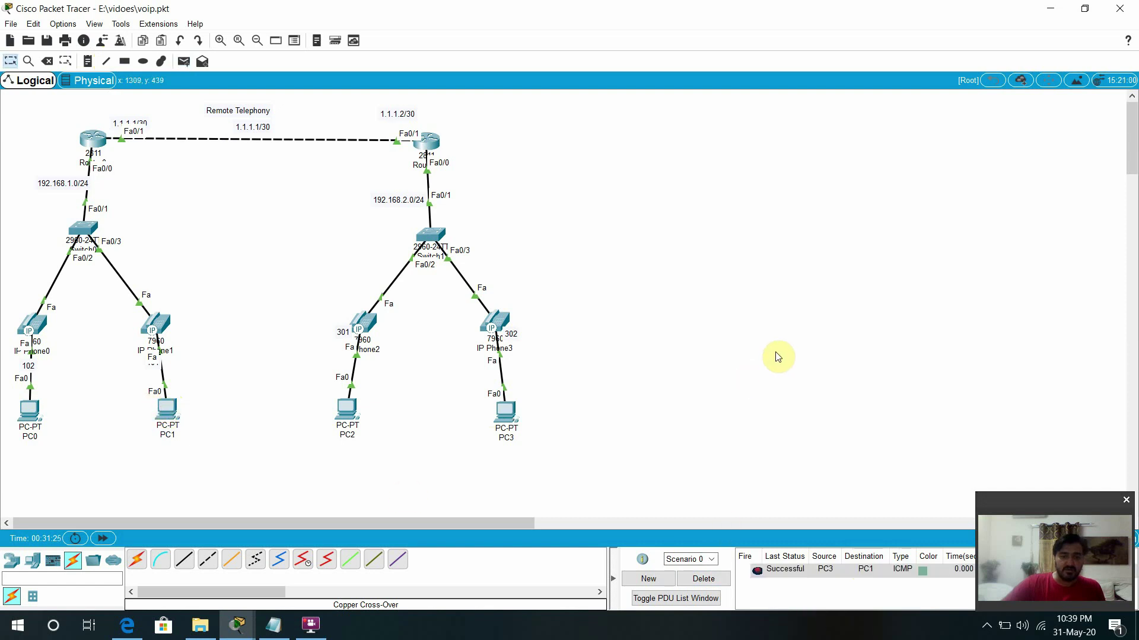
left_click(758, 287)
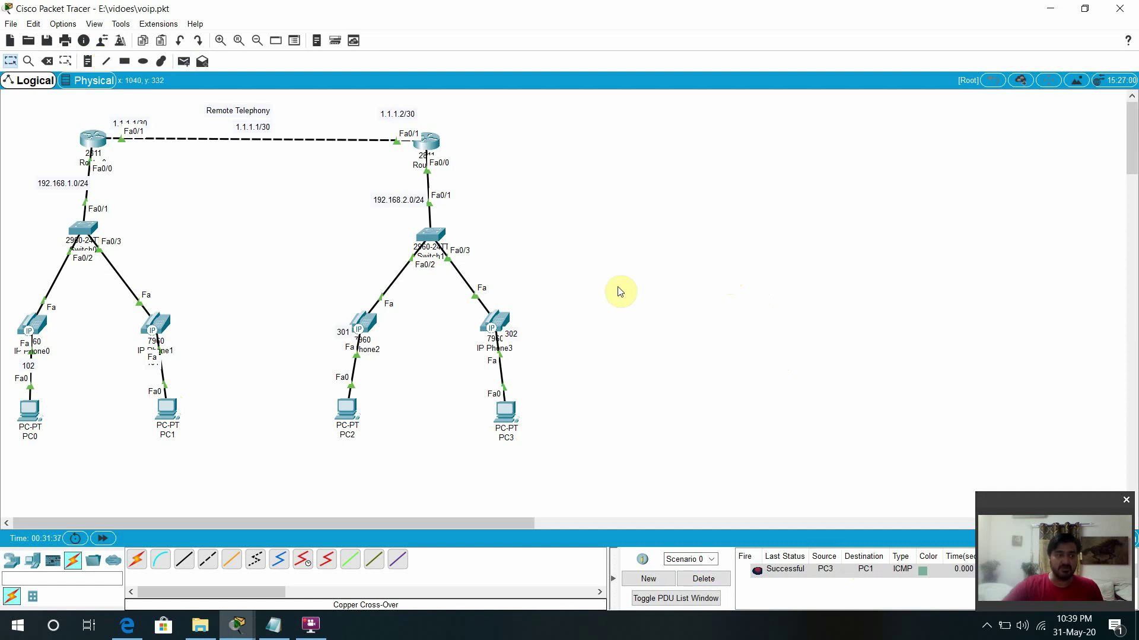
Reopen Router0's command line and bring up a fresh privileged EXEC prompt
left_click(92, 153)
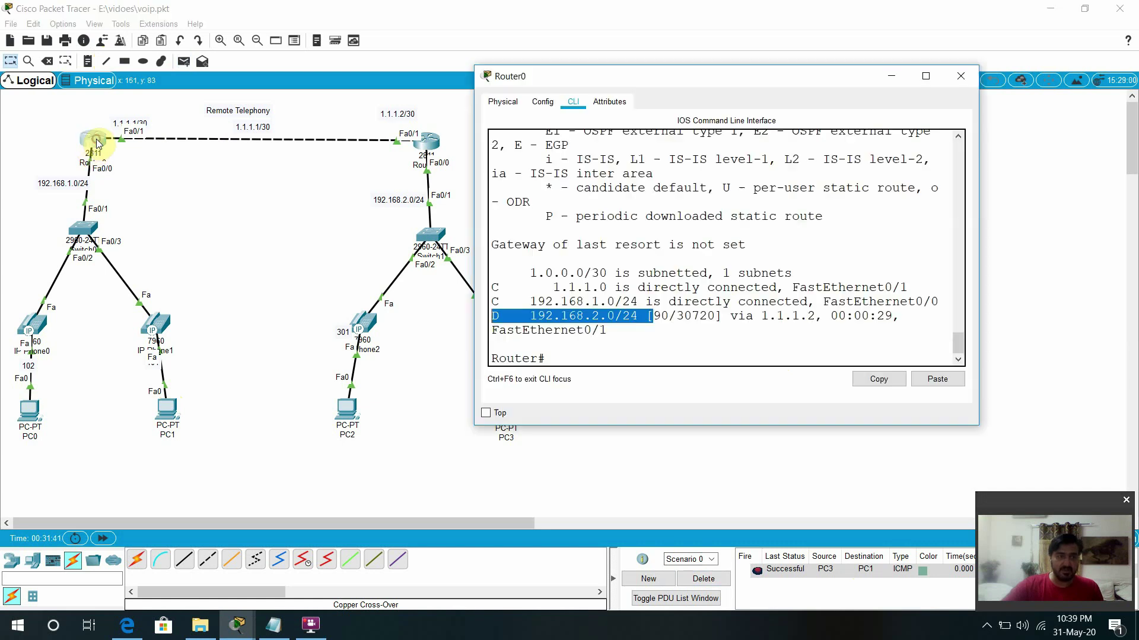
left_click(584, 355)
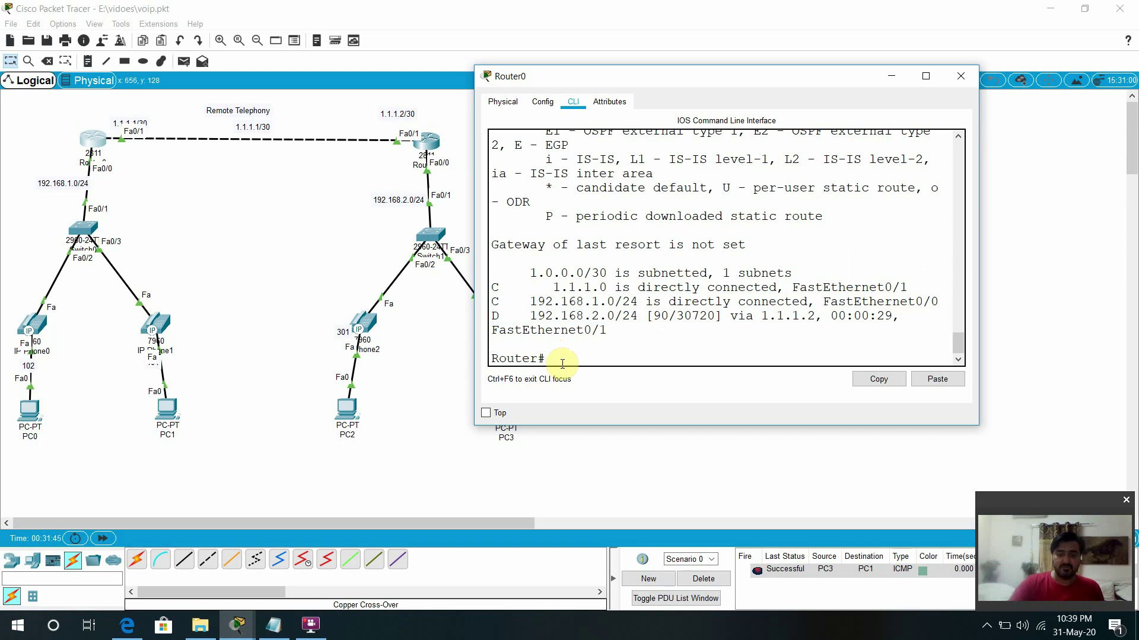
key("Return")
key("Return")
key("Return")
key("Return")
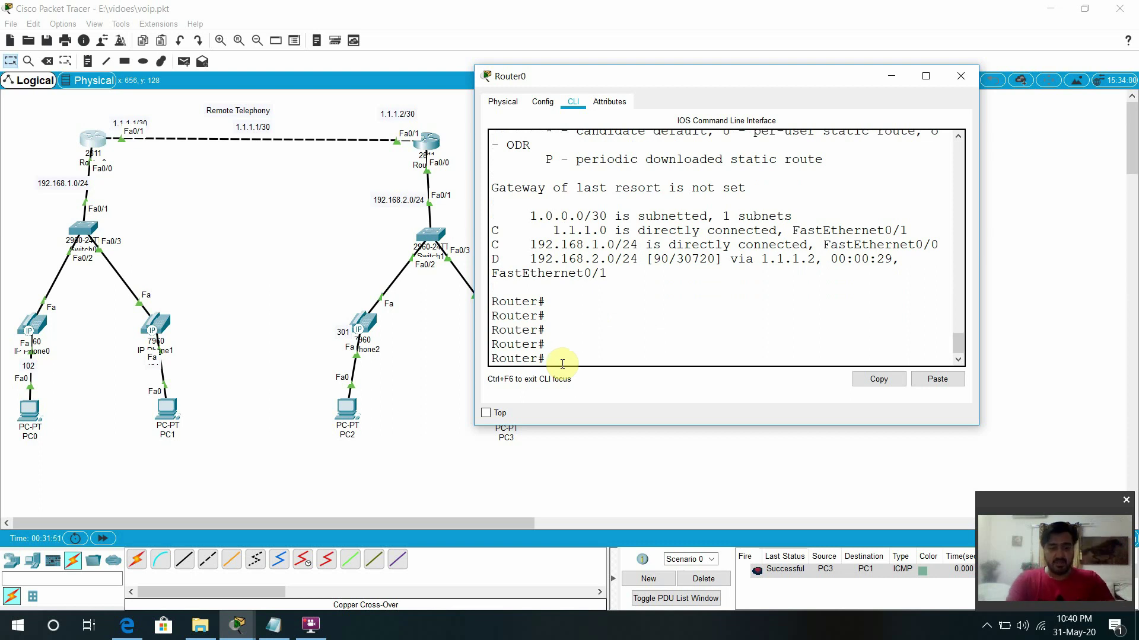
type("dial-pe")
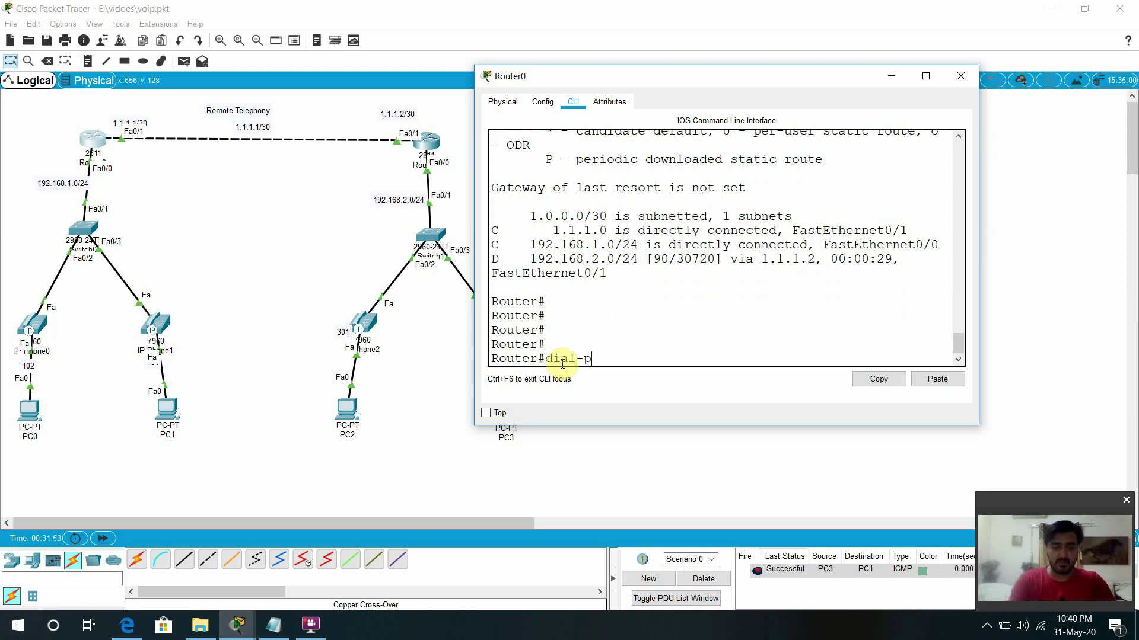
key("Tab")
key("BackSpace")
key("BackSpace")
key("BackSpace")
key("BackSpace")
key("BackSpace")
key("BackSpace")
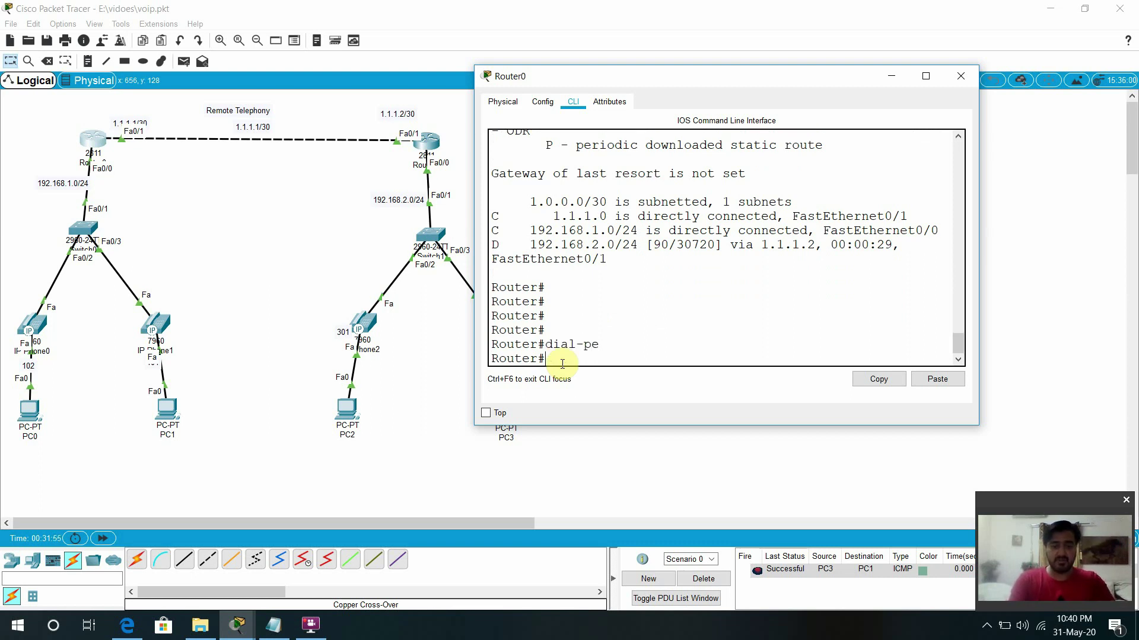
Enter global configuration mode on Router0 with configure terminal
type("conf")
key("Tab")
type("ter")
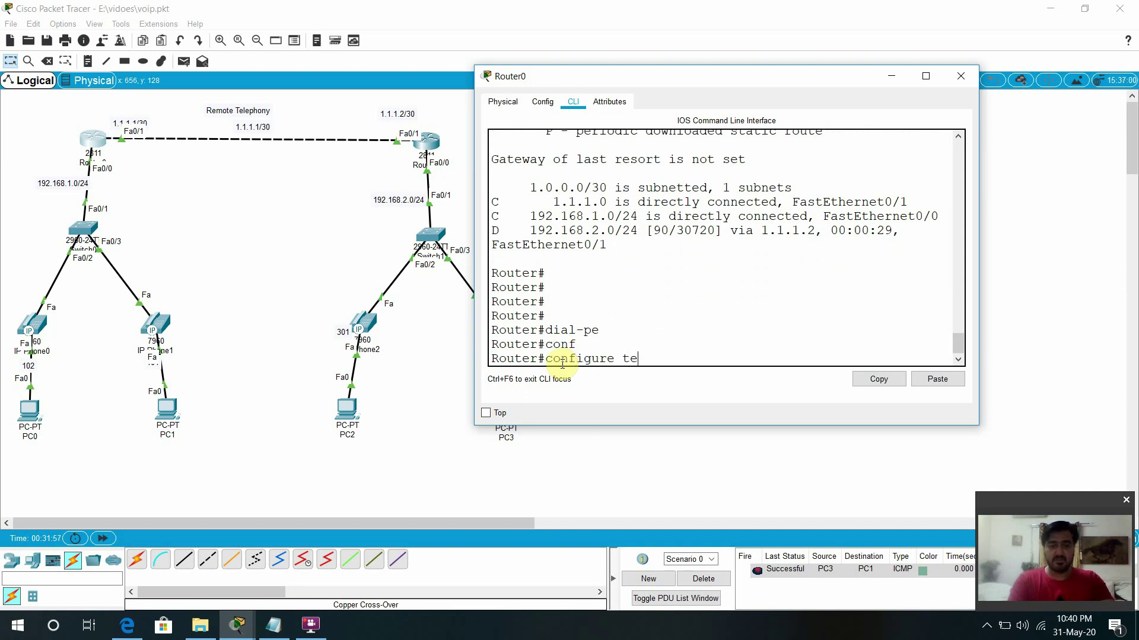
key("Tab")
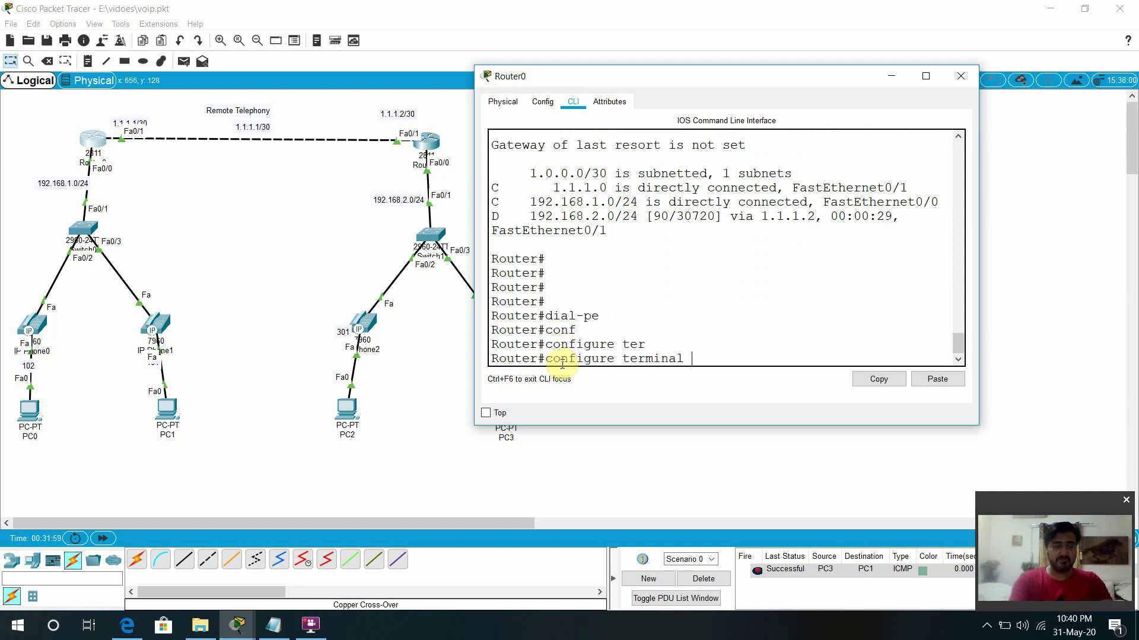
key("Return")
Create a VoIP dial peer with tag 1 on Router0 using dial-peer voice 1 voip, checking the allowed tag range
type("dial")
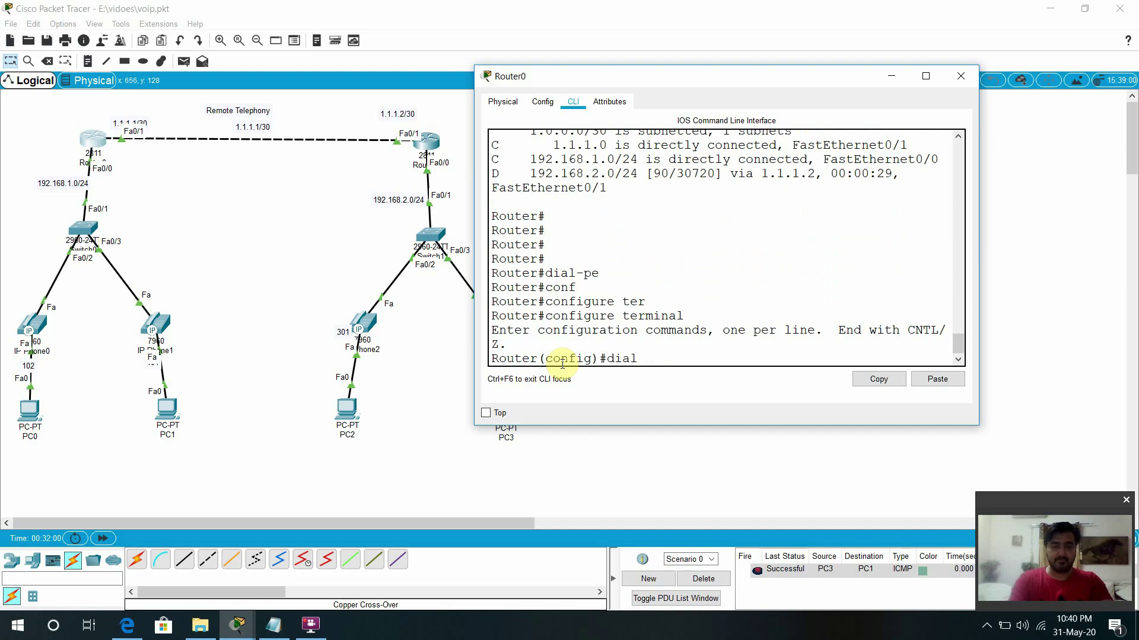
key("Tab")
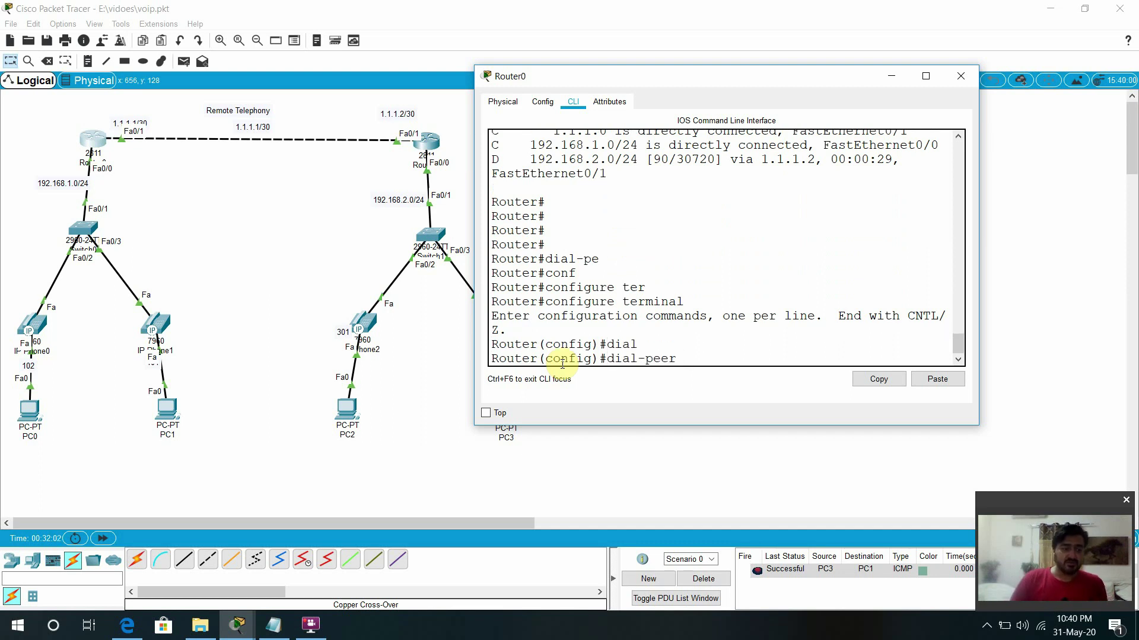
type("voi")
key("Tab")
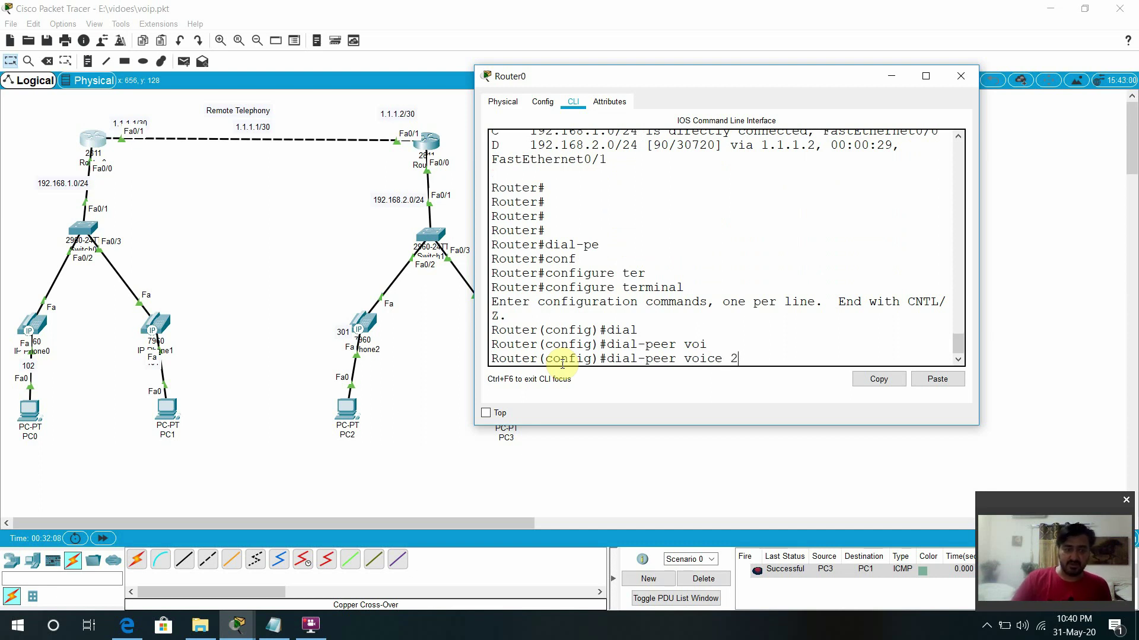
type("20")
key("BackSpace")
key("BackSpace")
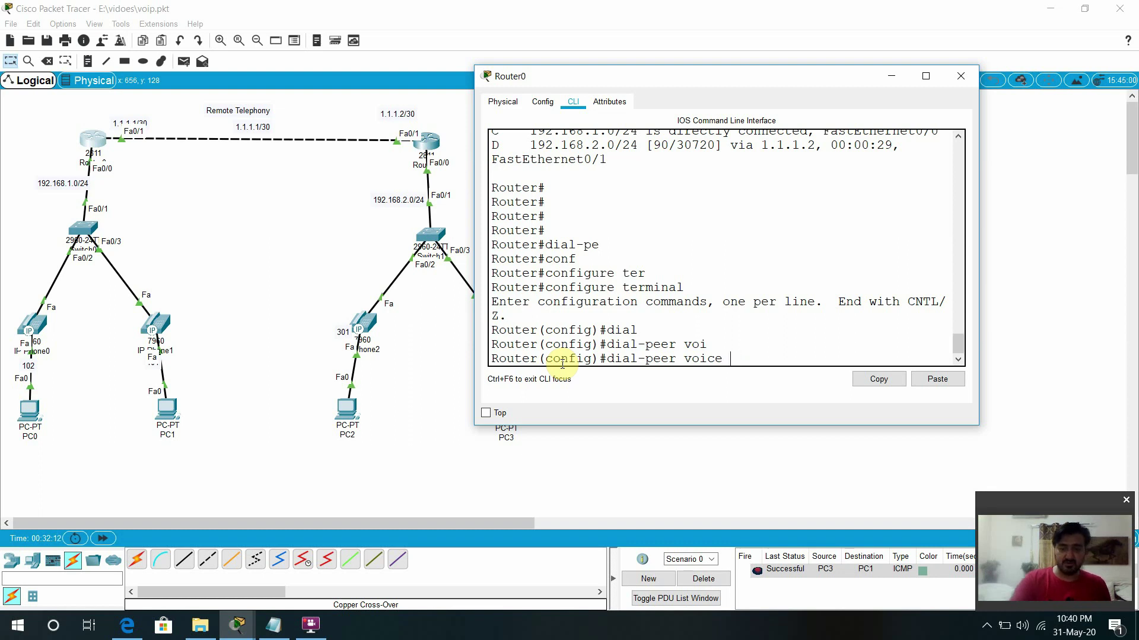
type("?")
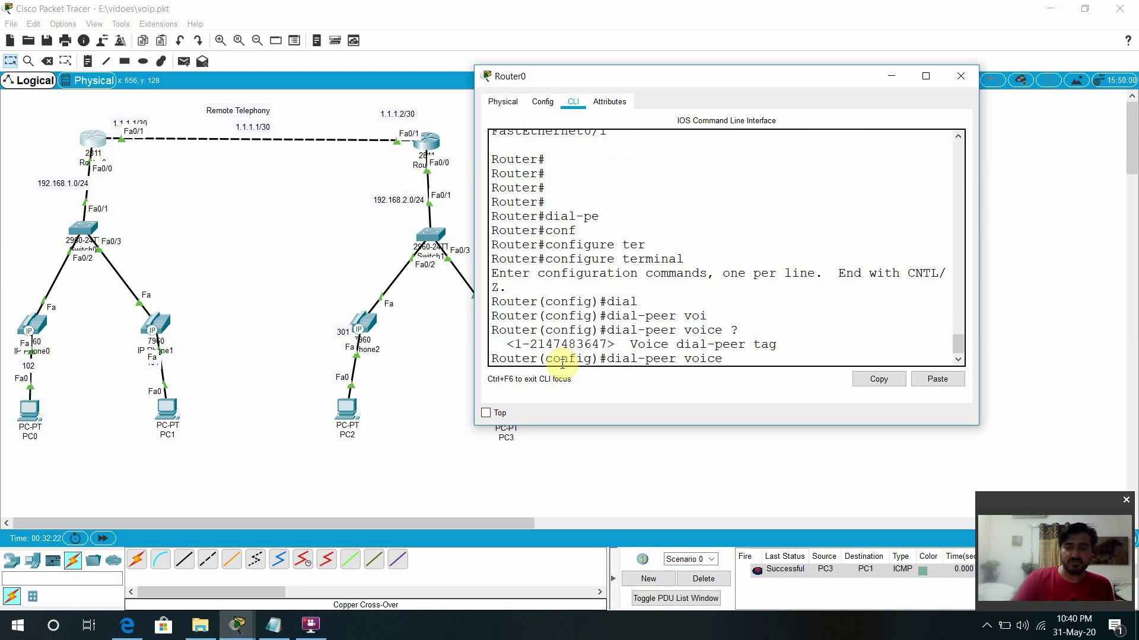
type("1")
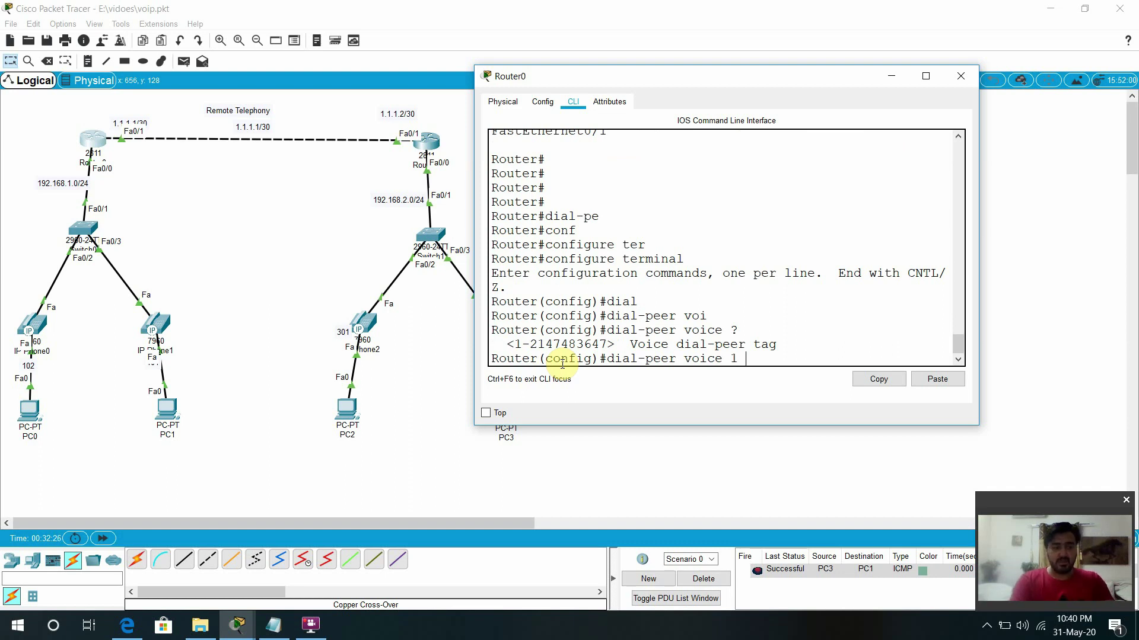
type(" voi")
key("Tab")
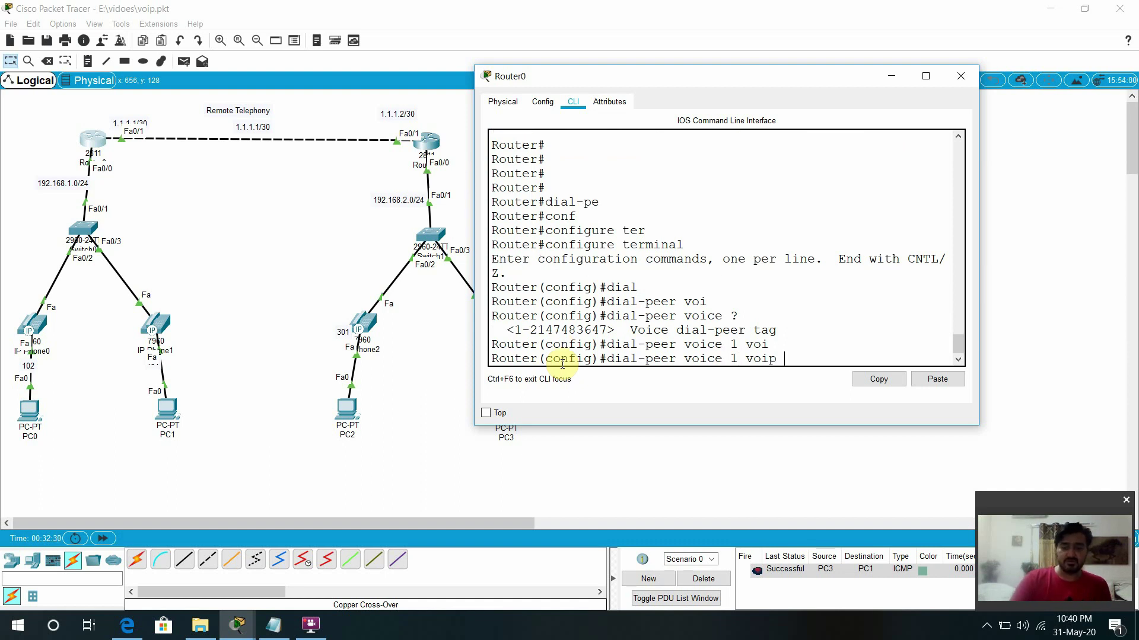
key("Return")
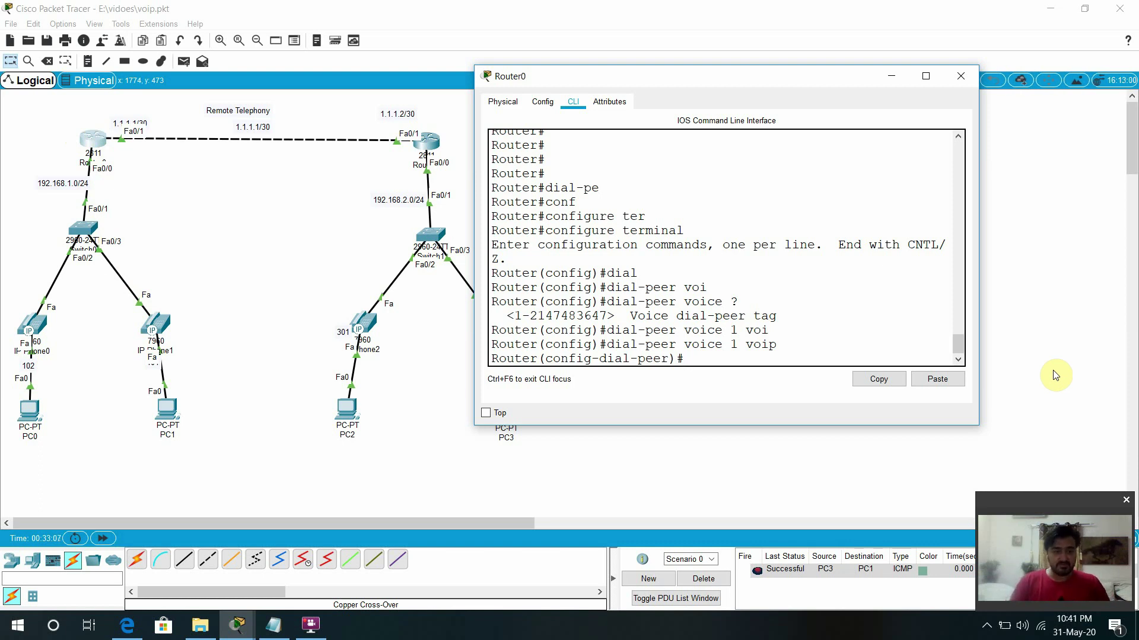
Try to set the session target of Router0's dial peer 1 to ipv:1.1.1.2
type("e")
key("BackSpace")
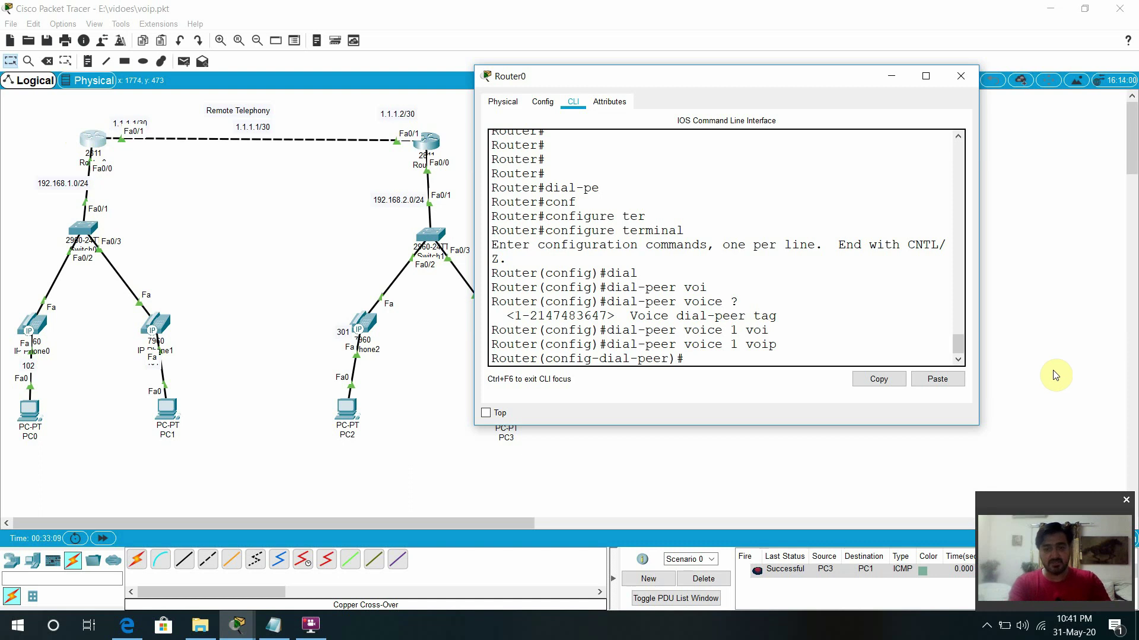
type("e")
key("BackSpace")
type("sess")
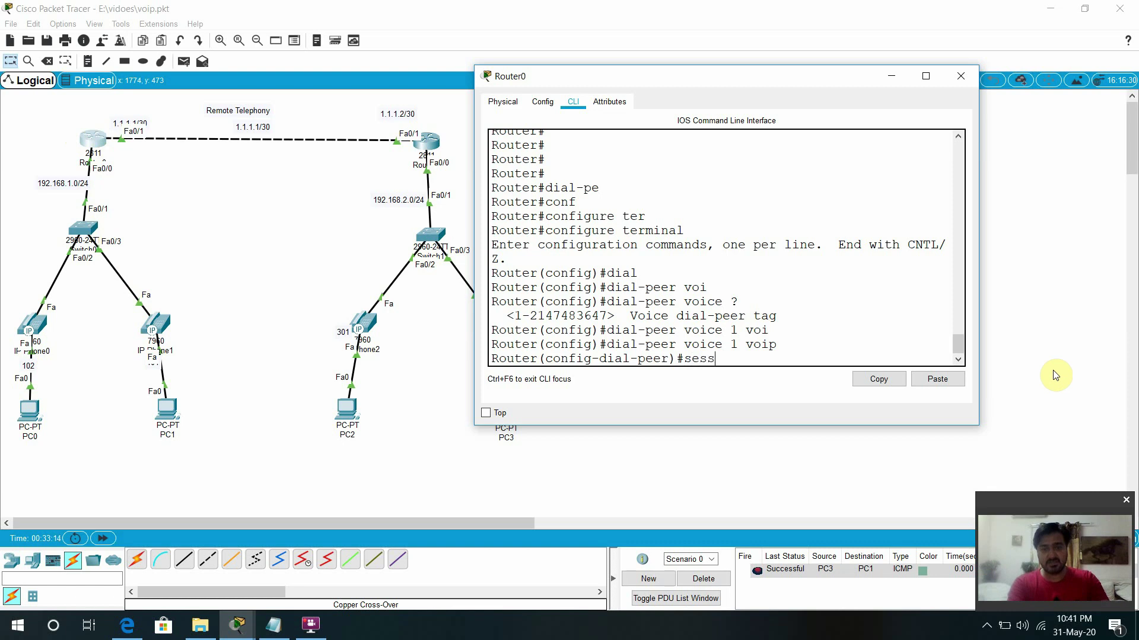
key("Tab")
type("tar")
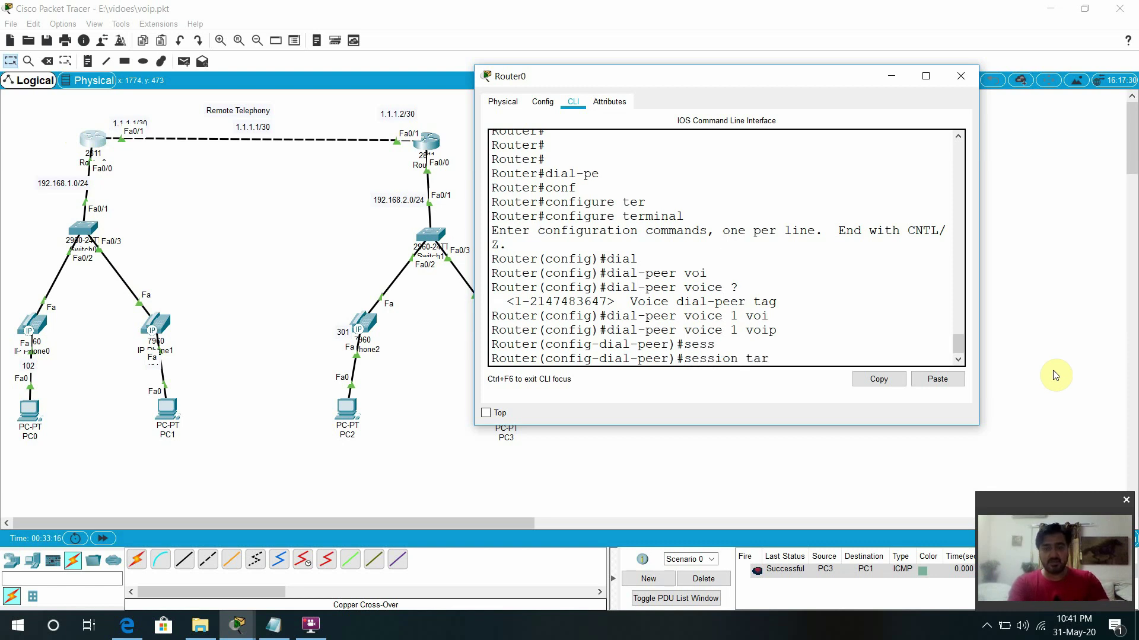
key("Tab")
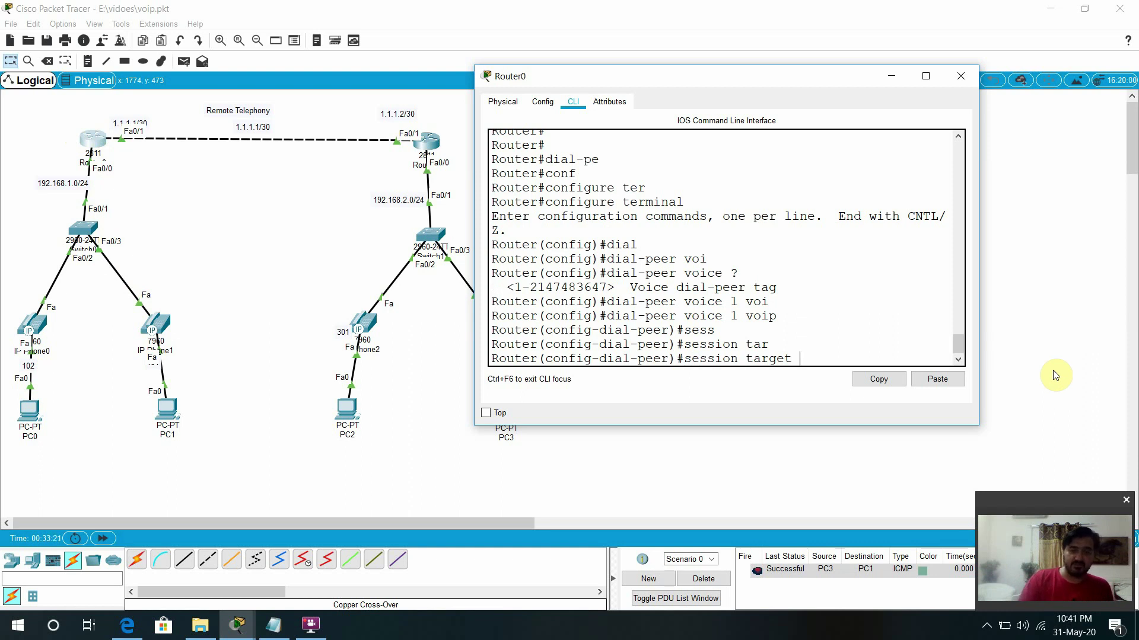
type("ip")
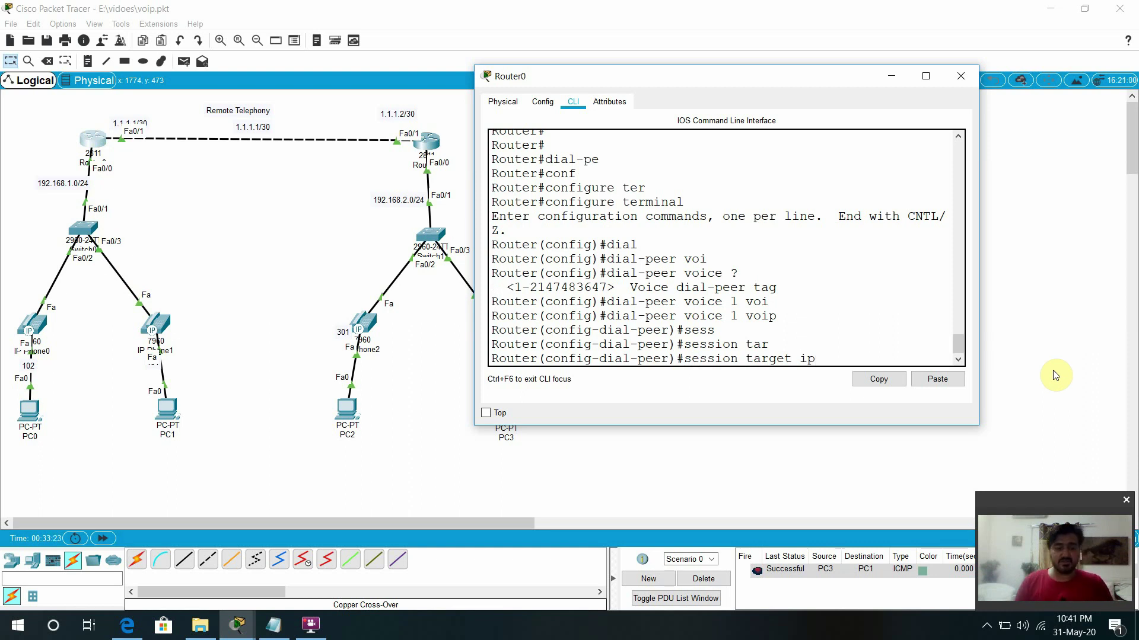
key("Tab")
type("v")
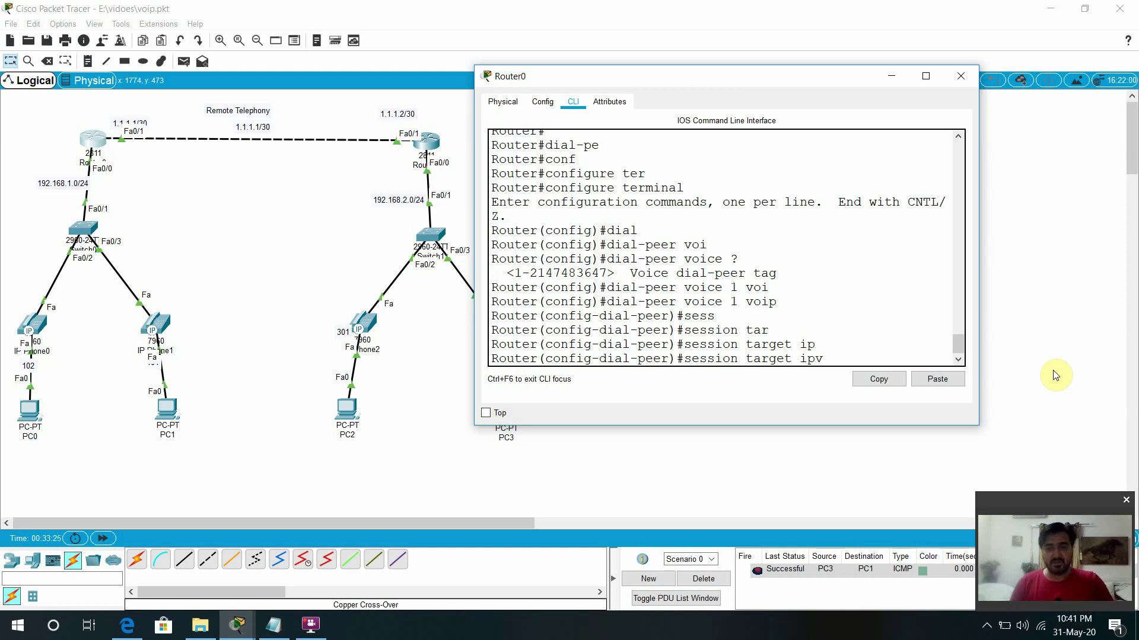
key("Tab")
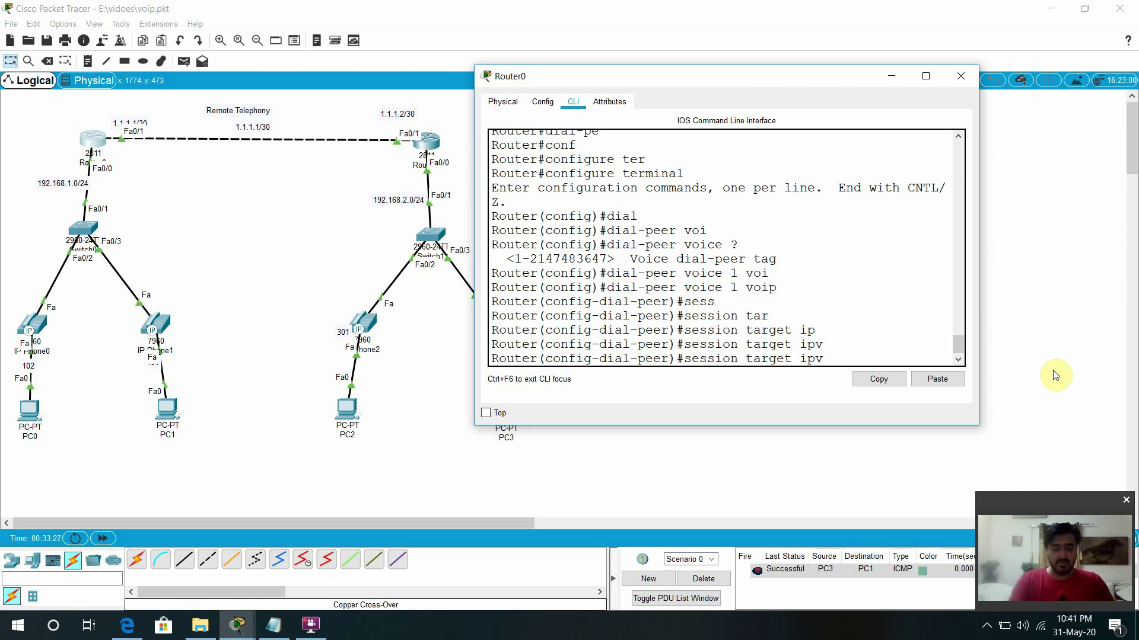
type(":")
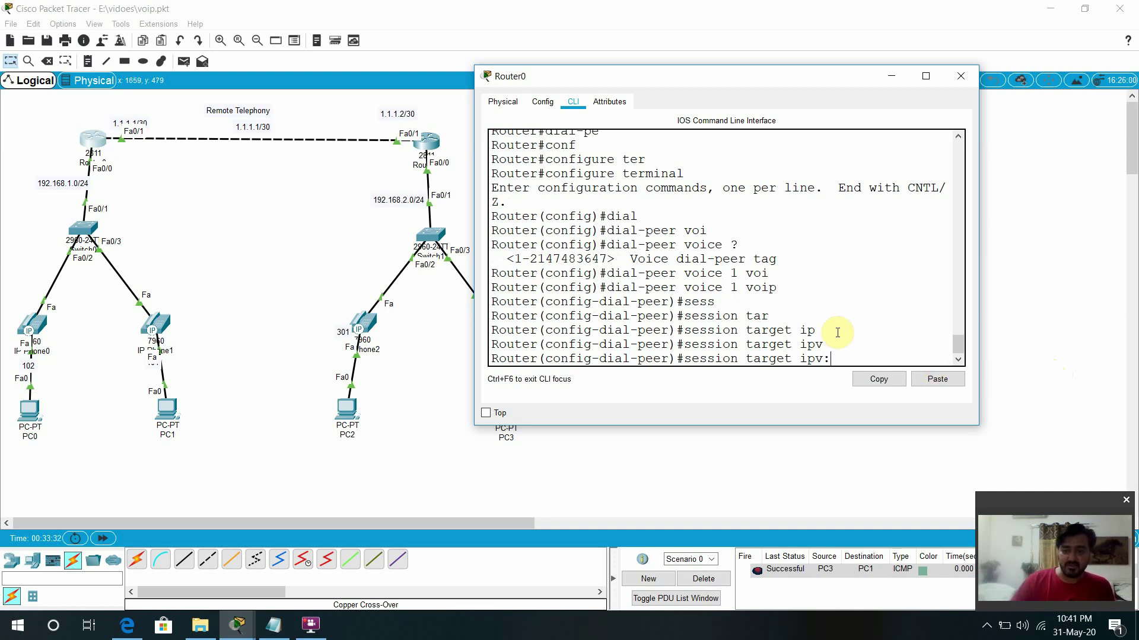
type("1.1.1.")
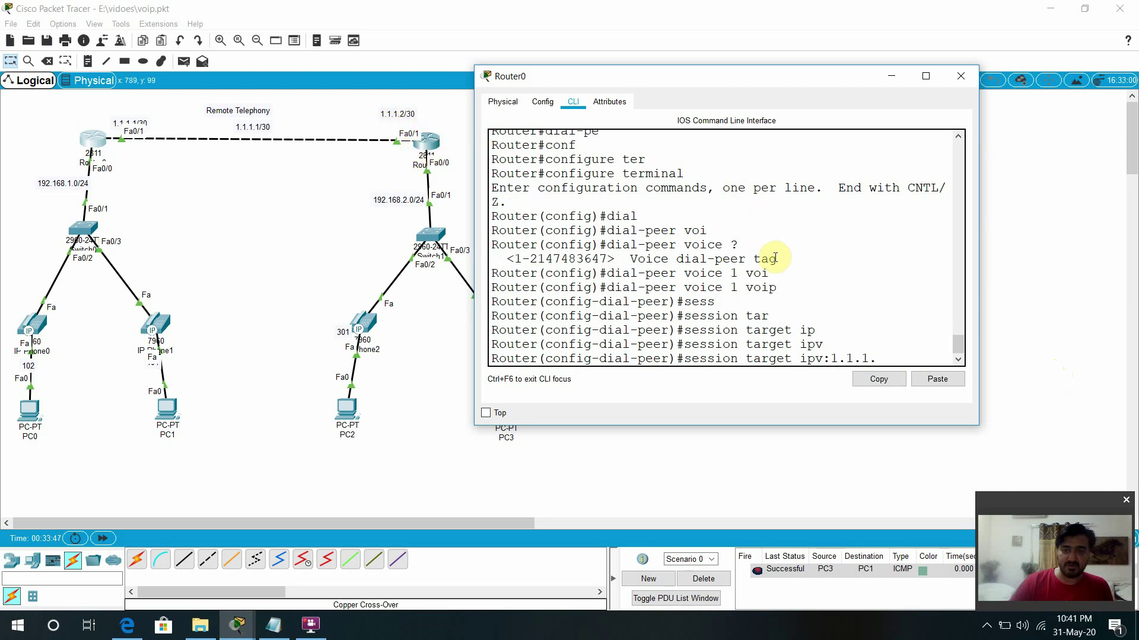
type("2")
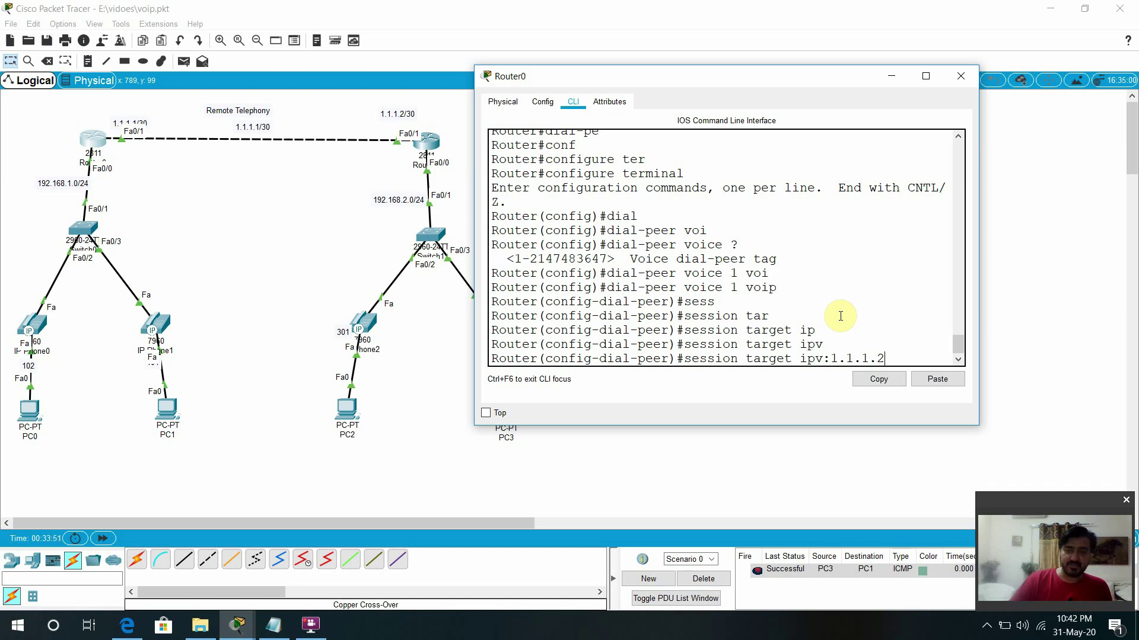
key("Return")
key("Return")
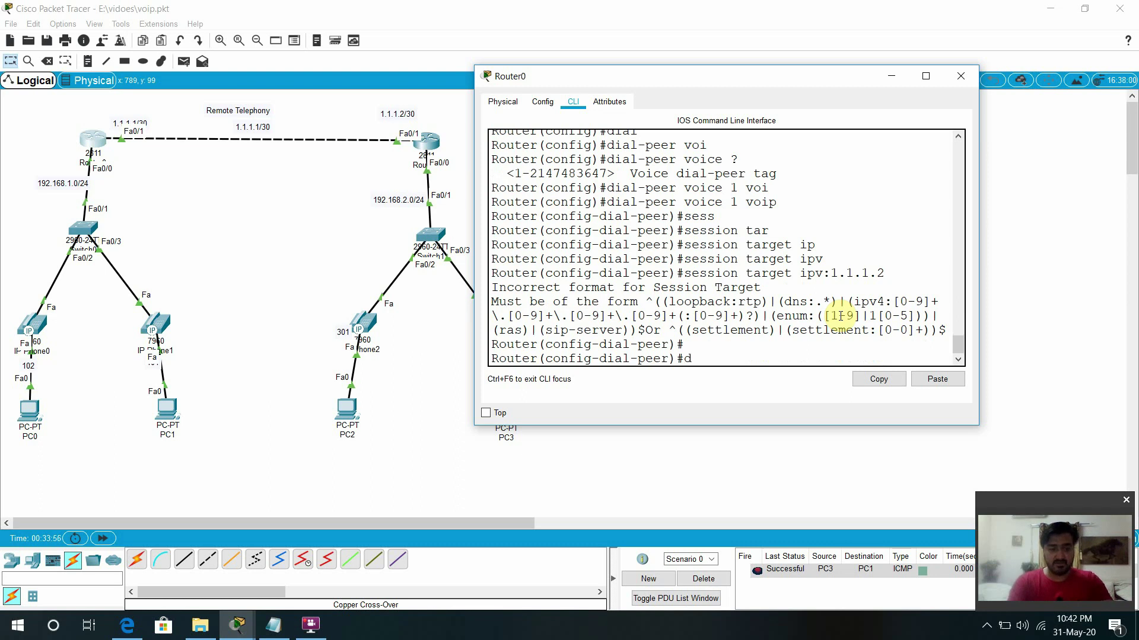
Set the destination pattern of Router0's VoIP dial peer 1 to 30. with a trailing dot wildcard
type("des")
key("Tab")
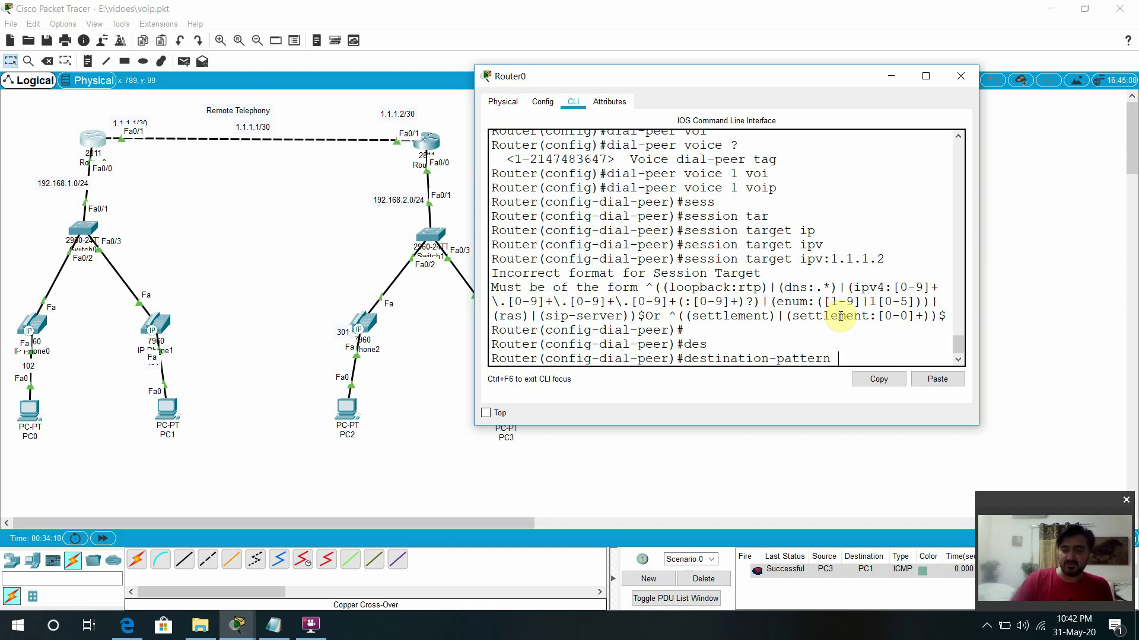
type("30.")
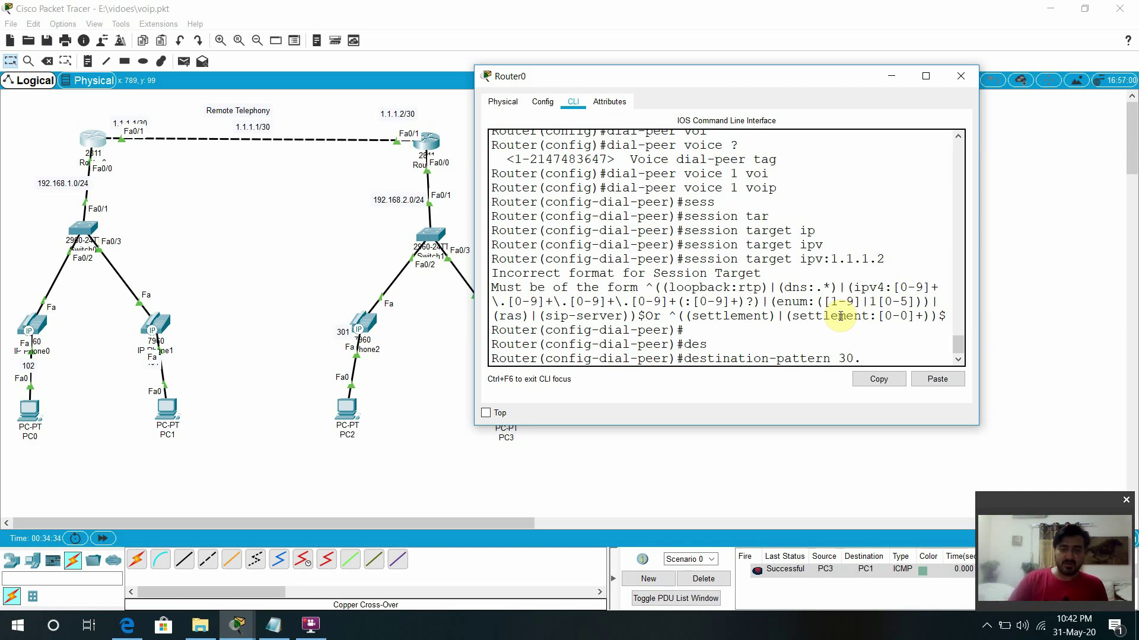
key("Return")
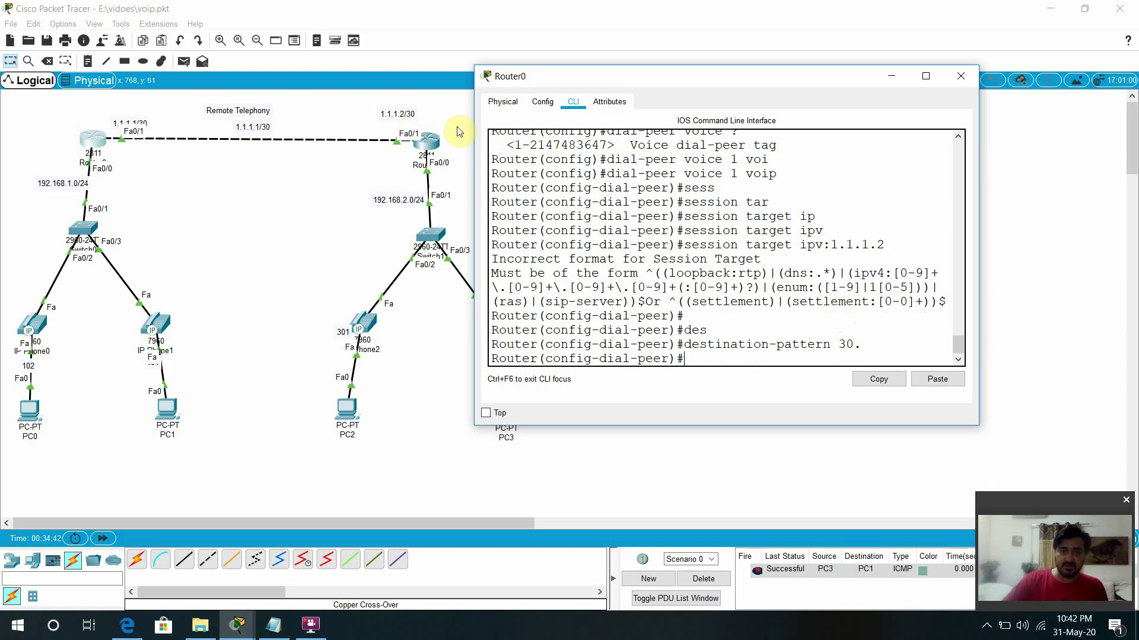
Open Router1's command line and exit interface configuration to global configuration mode
left_click(434, 142)
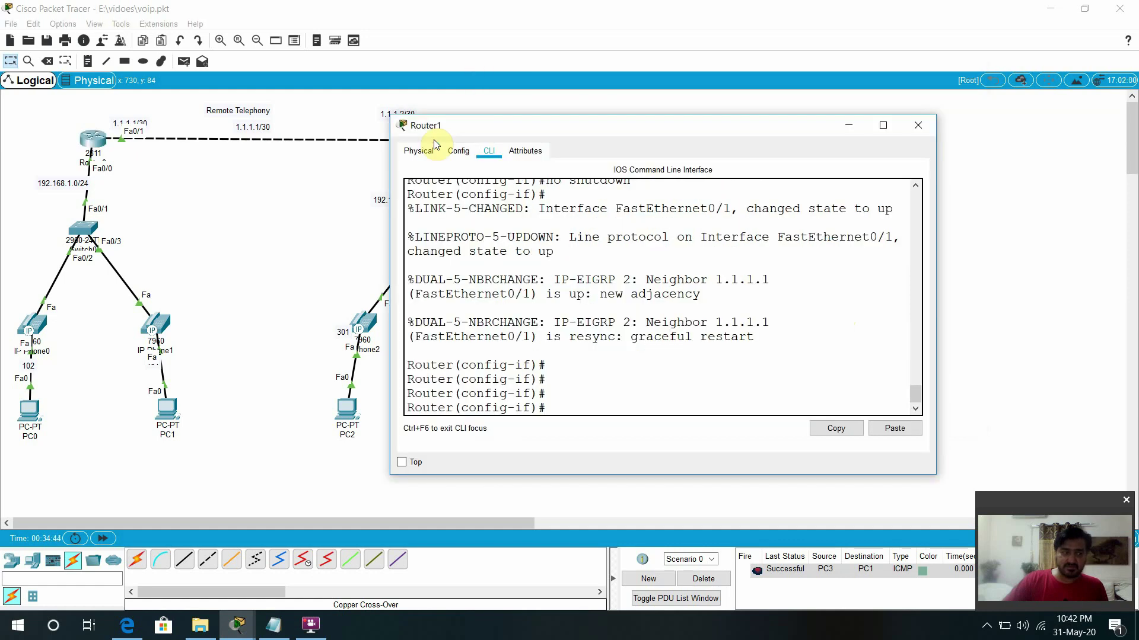
left_click(573, 412)
type("e")
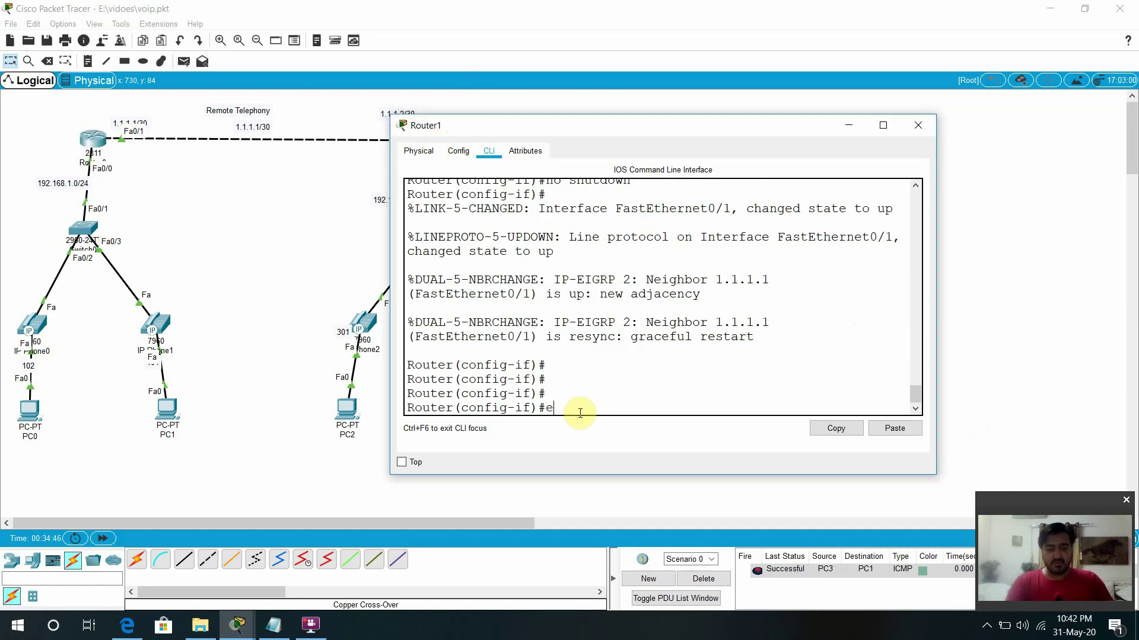
type("xit")
key("Return")
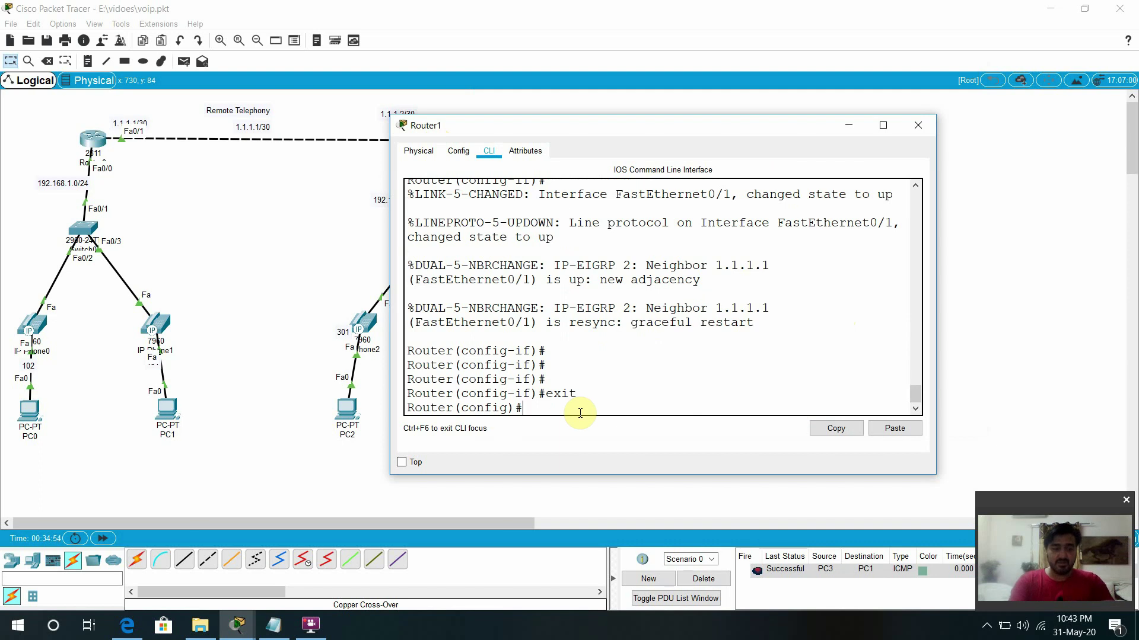
Create a VoIP dial peer with tag 2 on Router1 using dial-peer voice 2 voip
type("dial")
key("Tab")
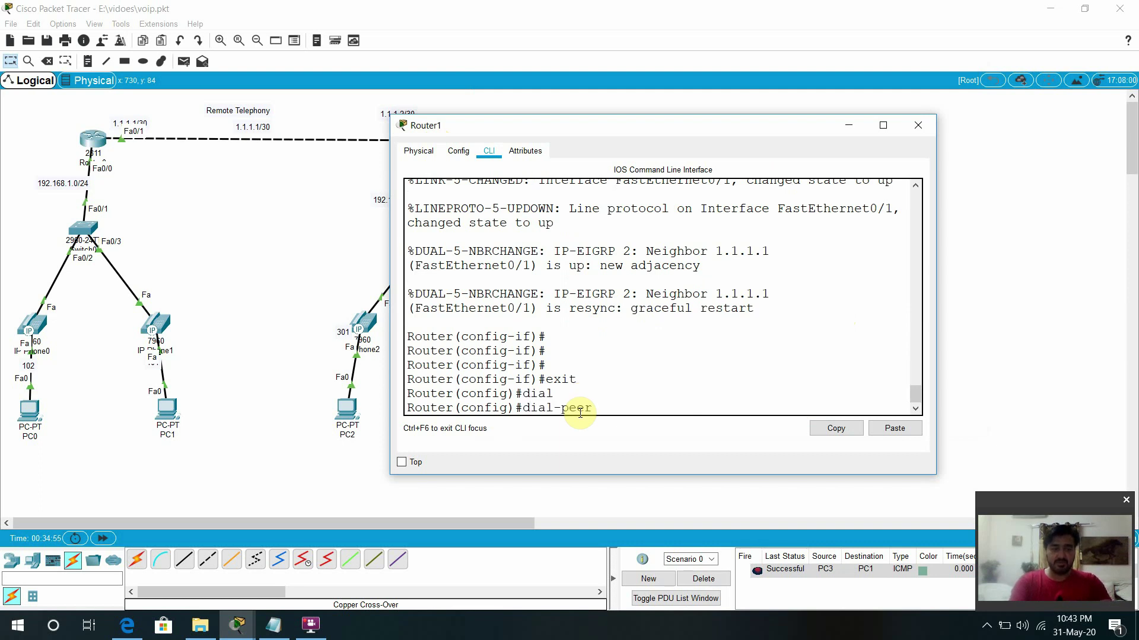
type("voi")
key("Tab")
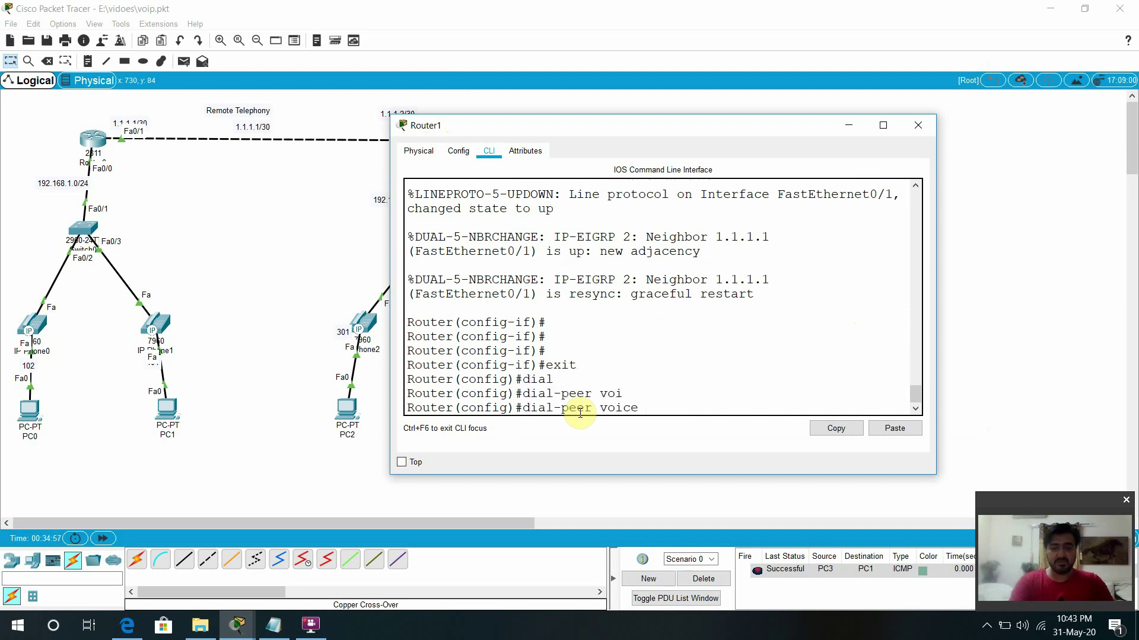
type("2")
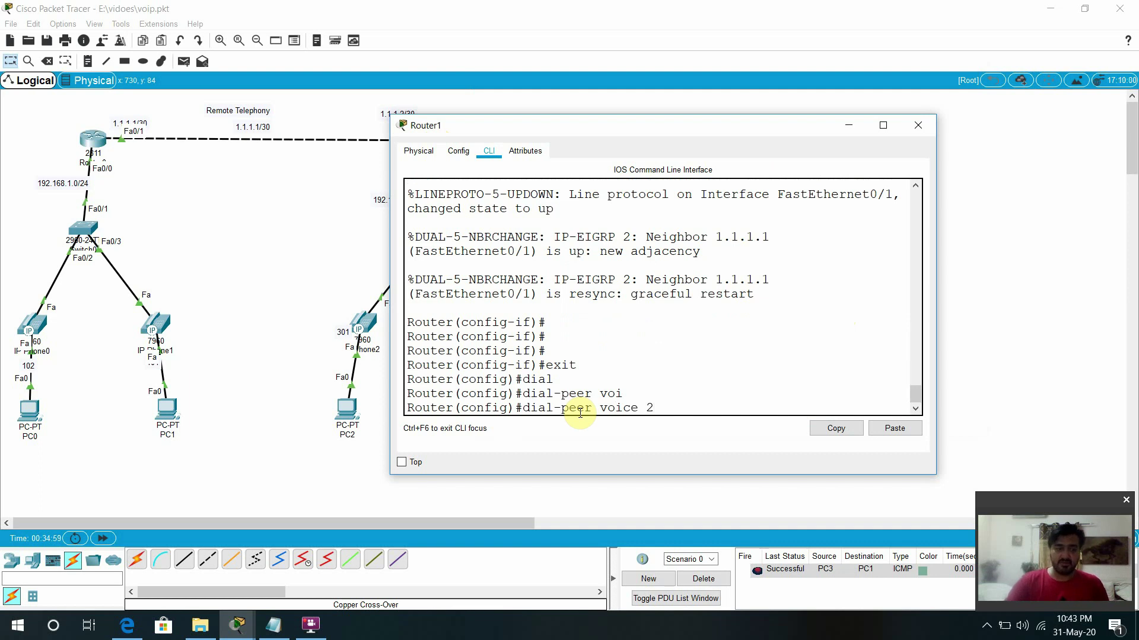
type(" voi")
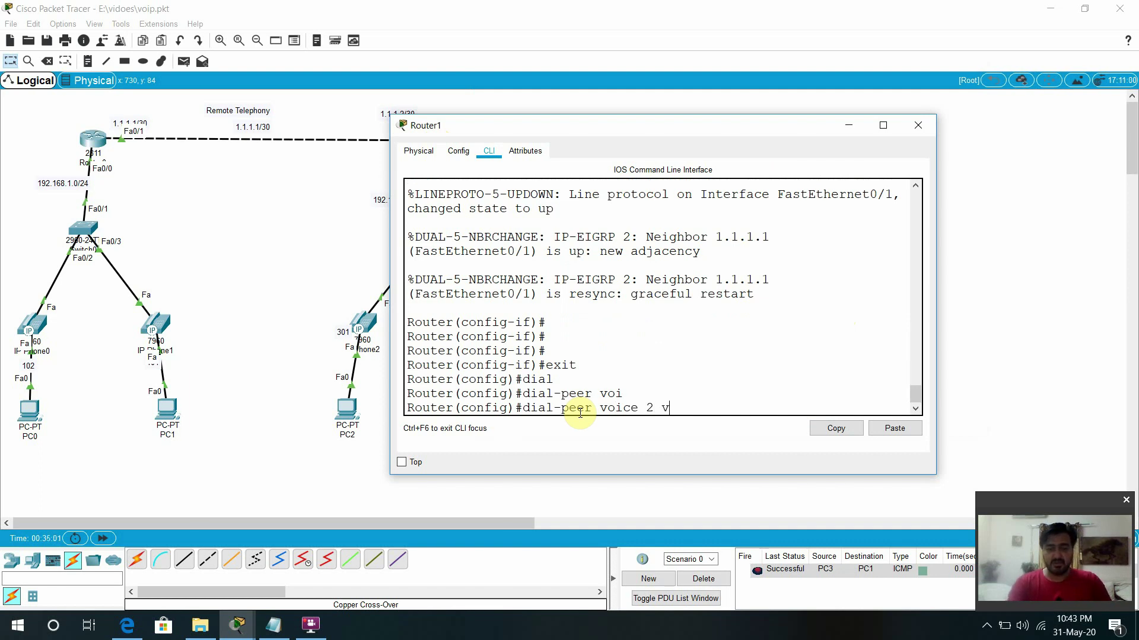
key("Tab")
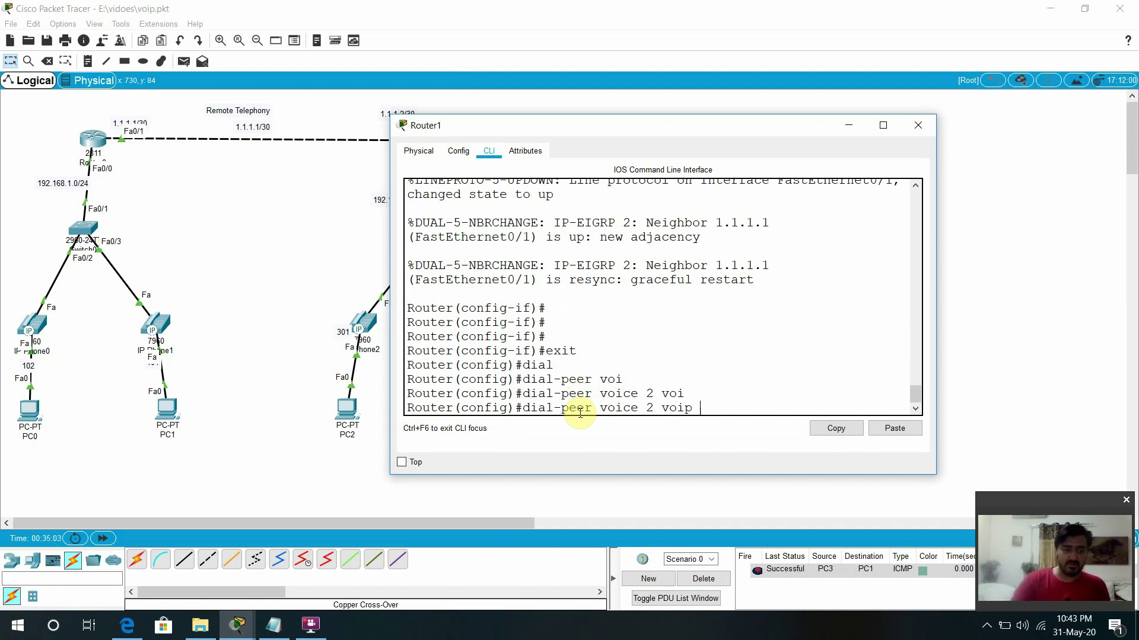
key("Return")
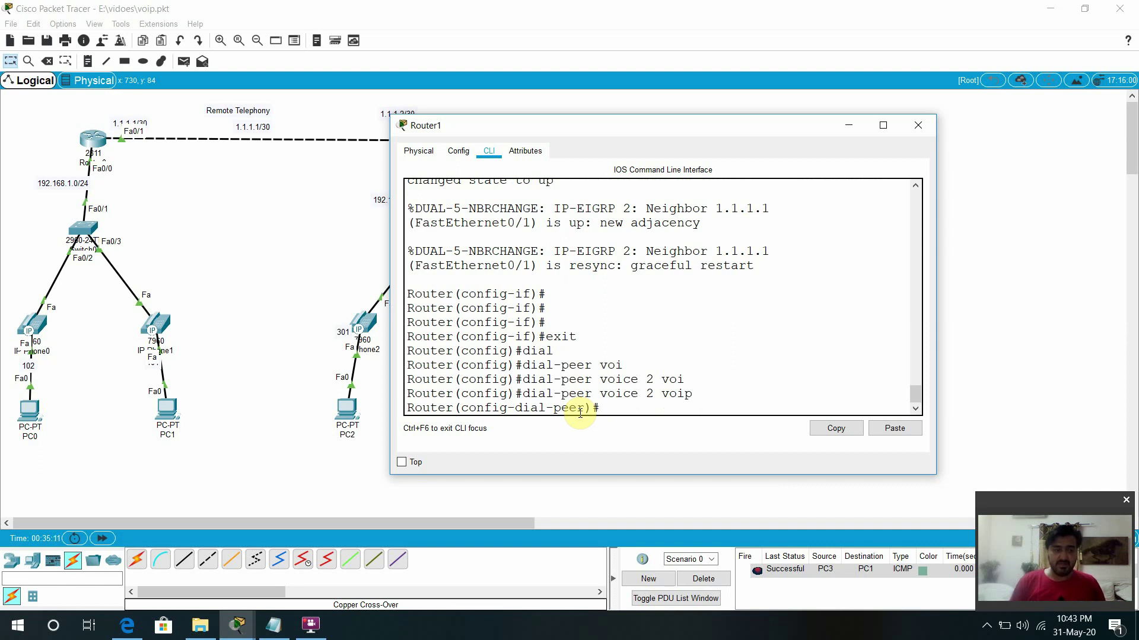
Set the session target of Router1's VoIP dial peer 2 to ipv4:1.1.1.1
type("e")
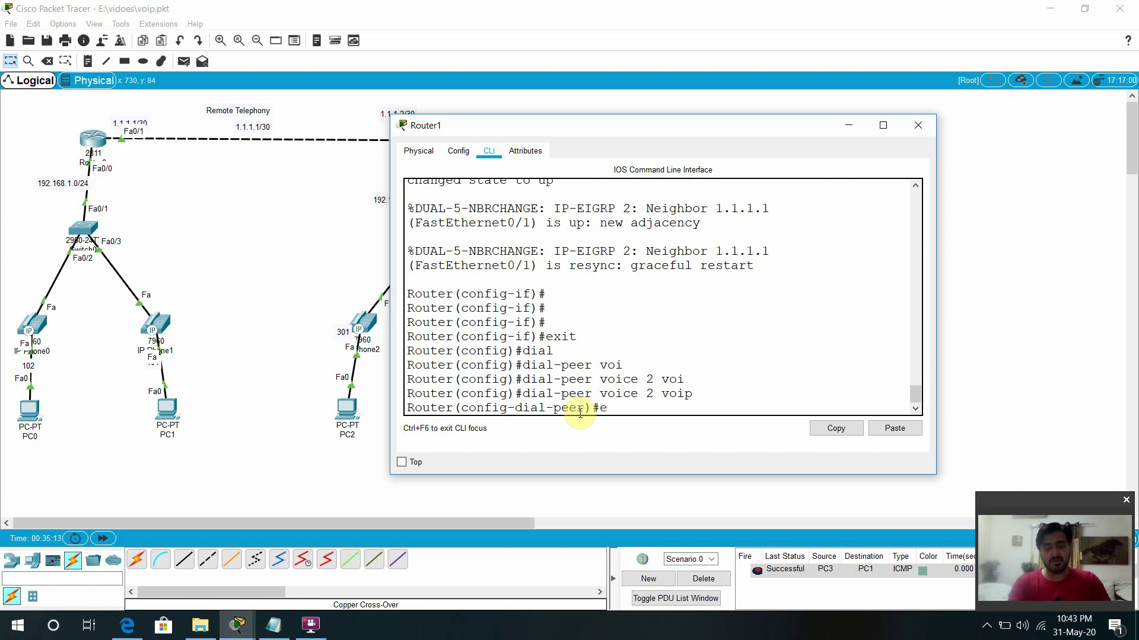
key("BackSpace")
type("ss")
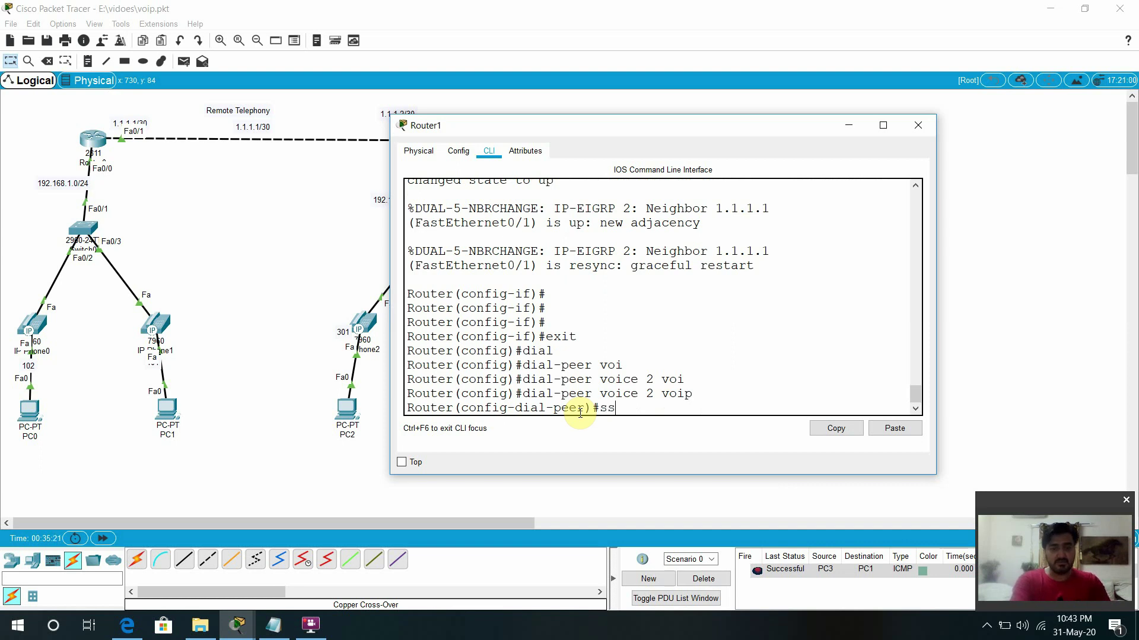
type("es")
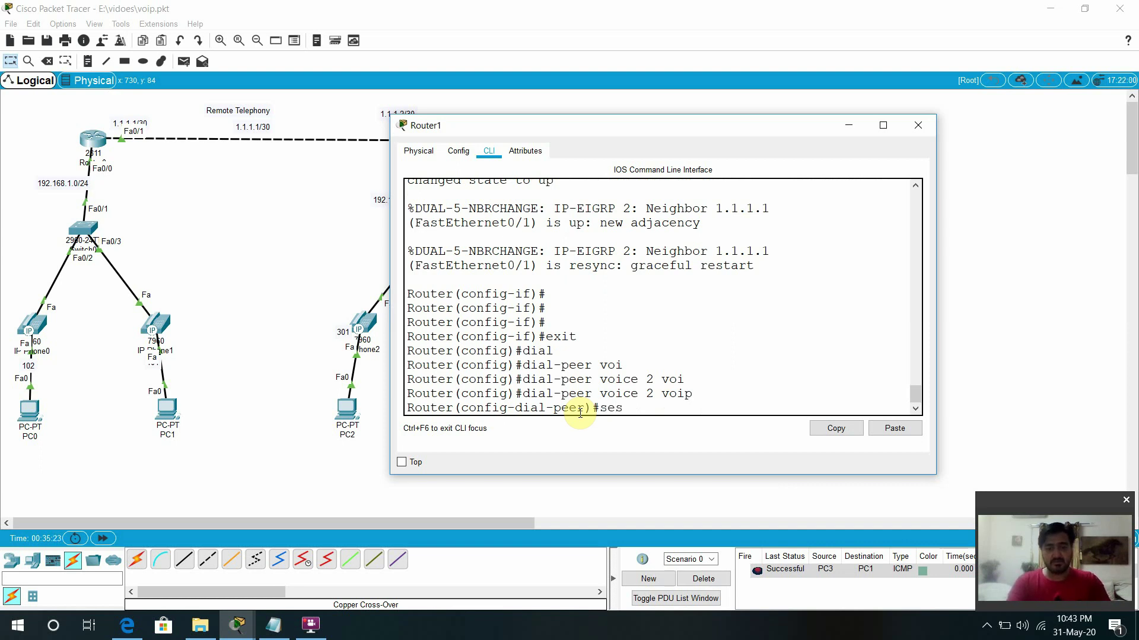
key("Tab")
type("tar")
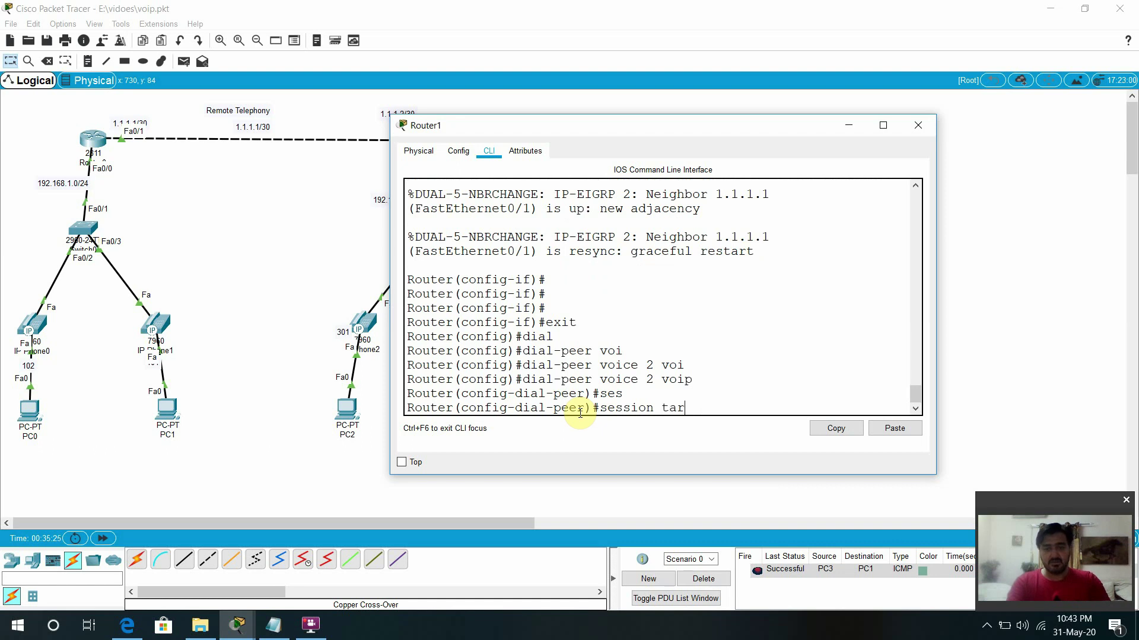
key("Tab")
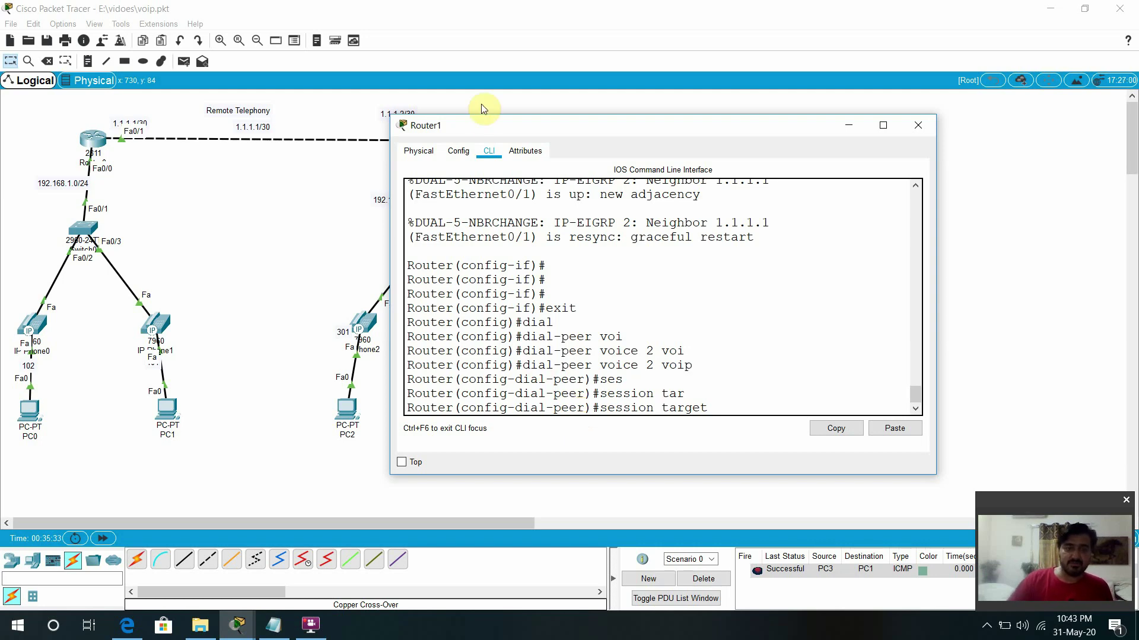
left_click_drag(483, 125, 596, 107)
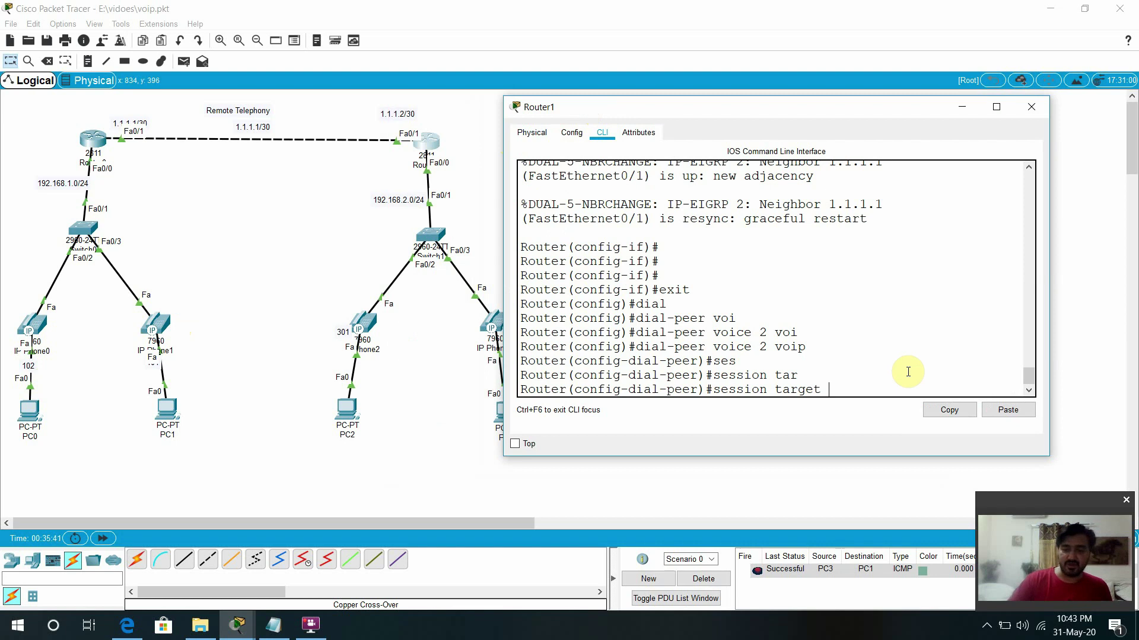
type("1")
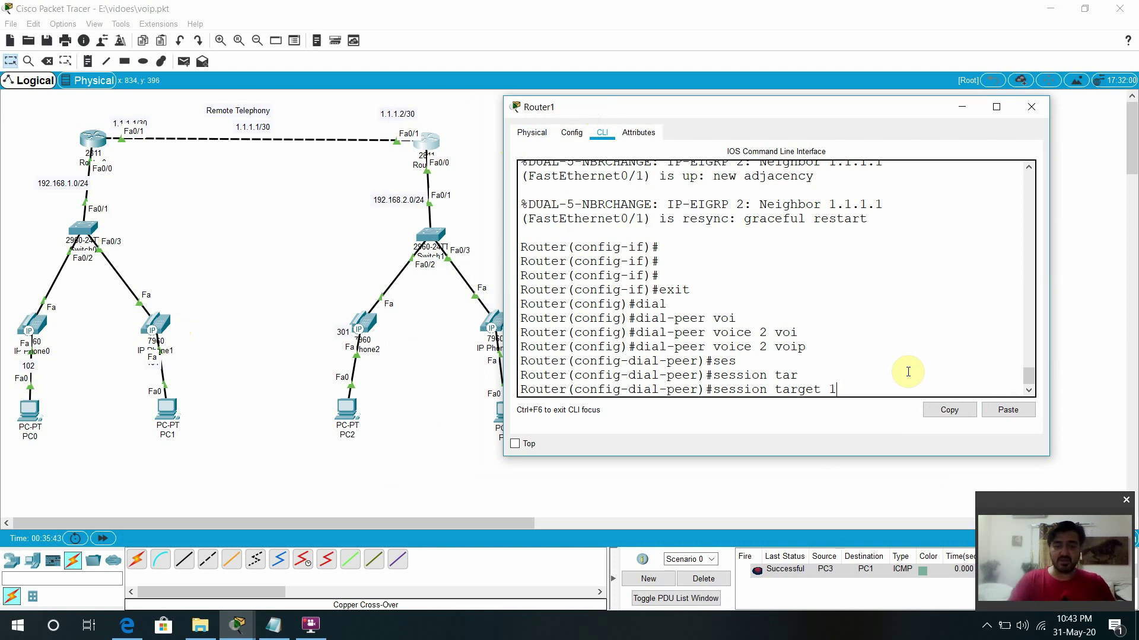
key("BackSpace")
type("ip")
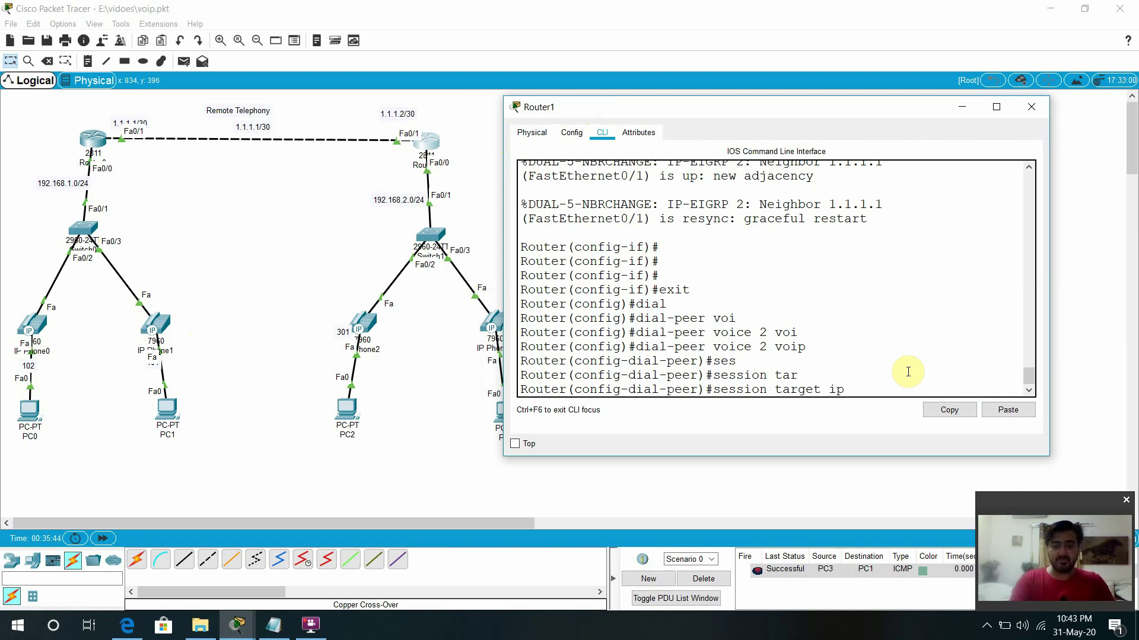
type("v")
key("Tab")
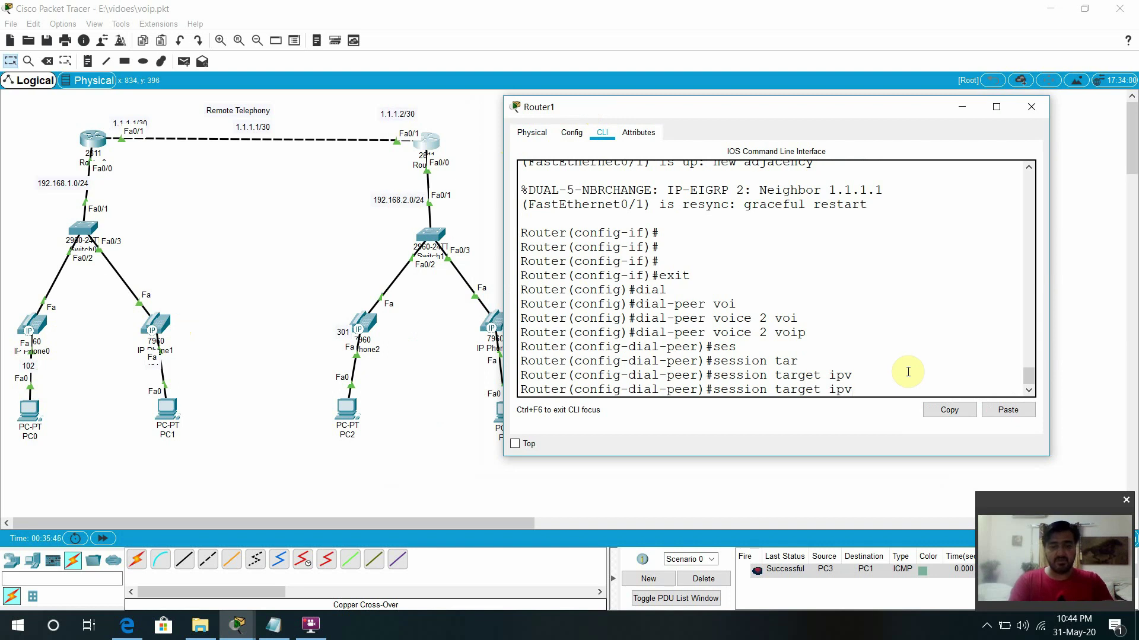
type("4:")
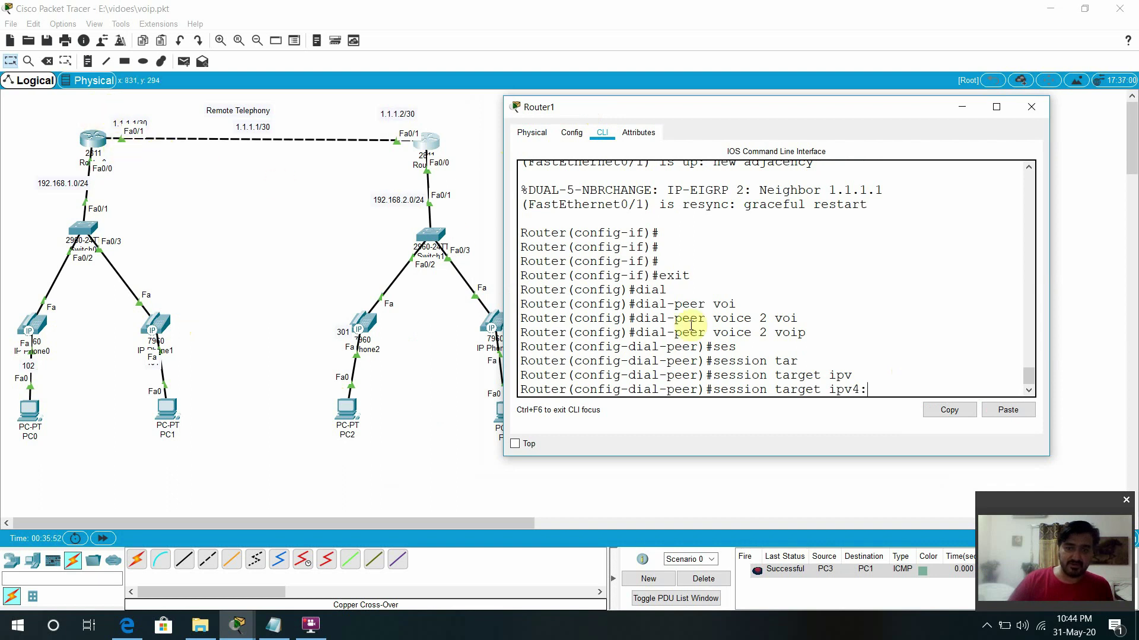
type("11.1")
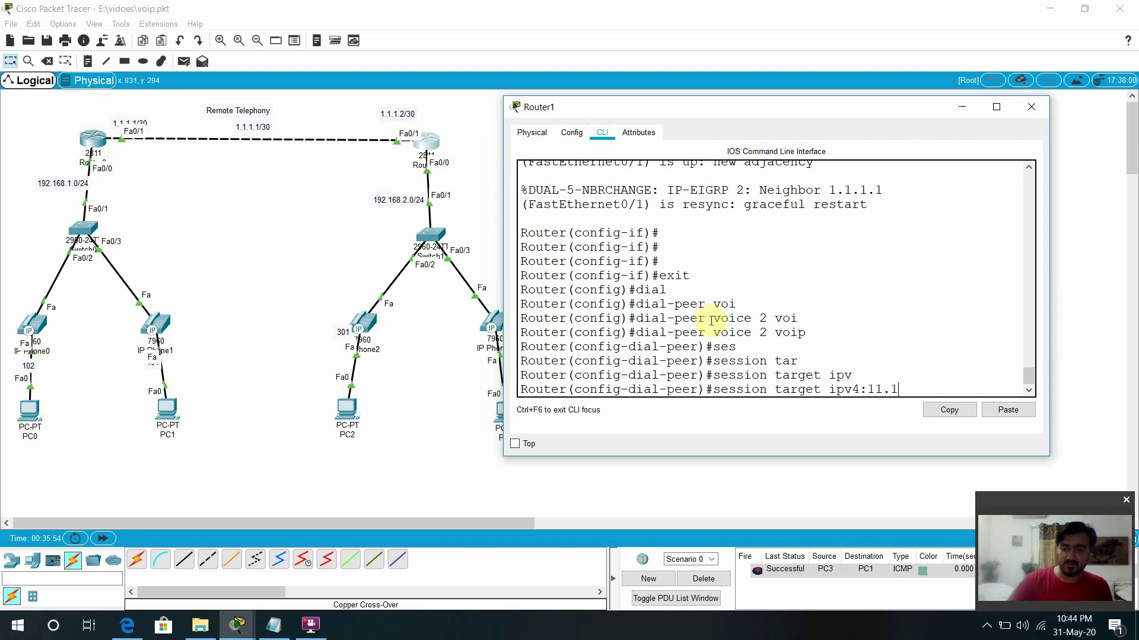
key("BackSpace")
key("BackSpace")
key("BackSpace")
key("BackSpace")
type(".1.1.1")
key("Return")
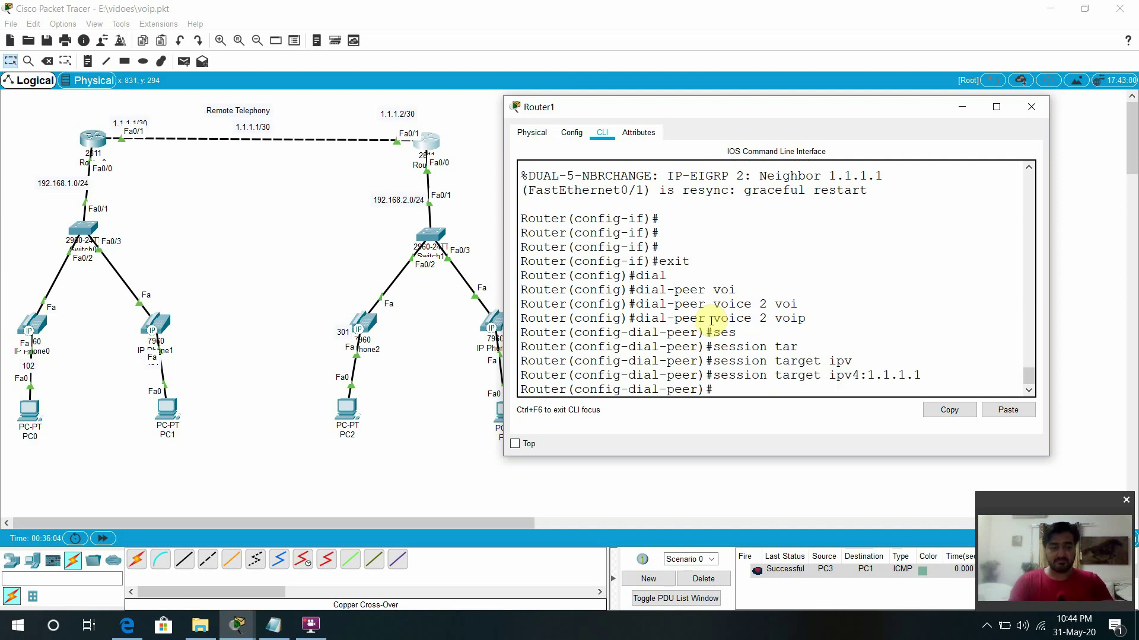
Set the destination pattern of Router1's VoIP dial peer 2 to 10. with a trailing dot wildcard
type("des")
key("Tab")
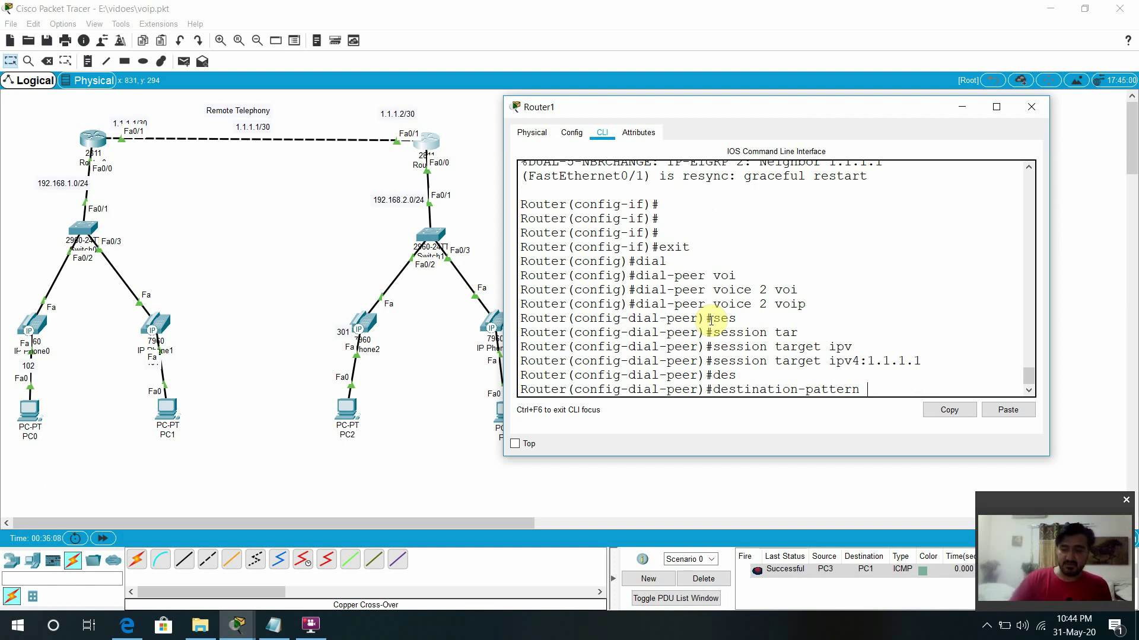
type("10.")
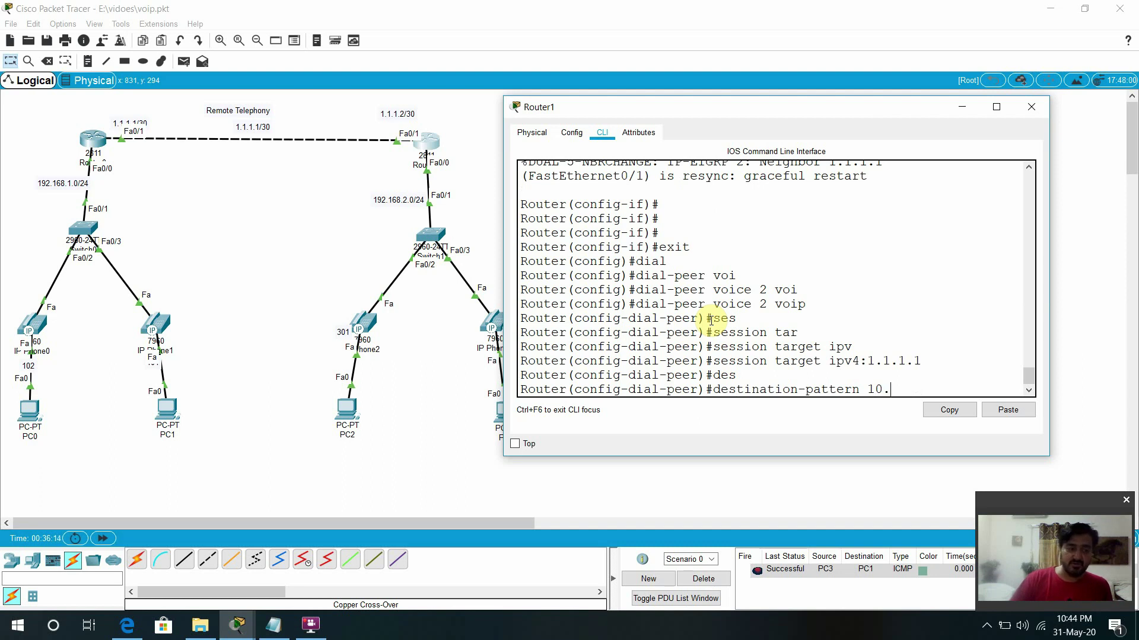
key("Return")
key("Return")
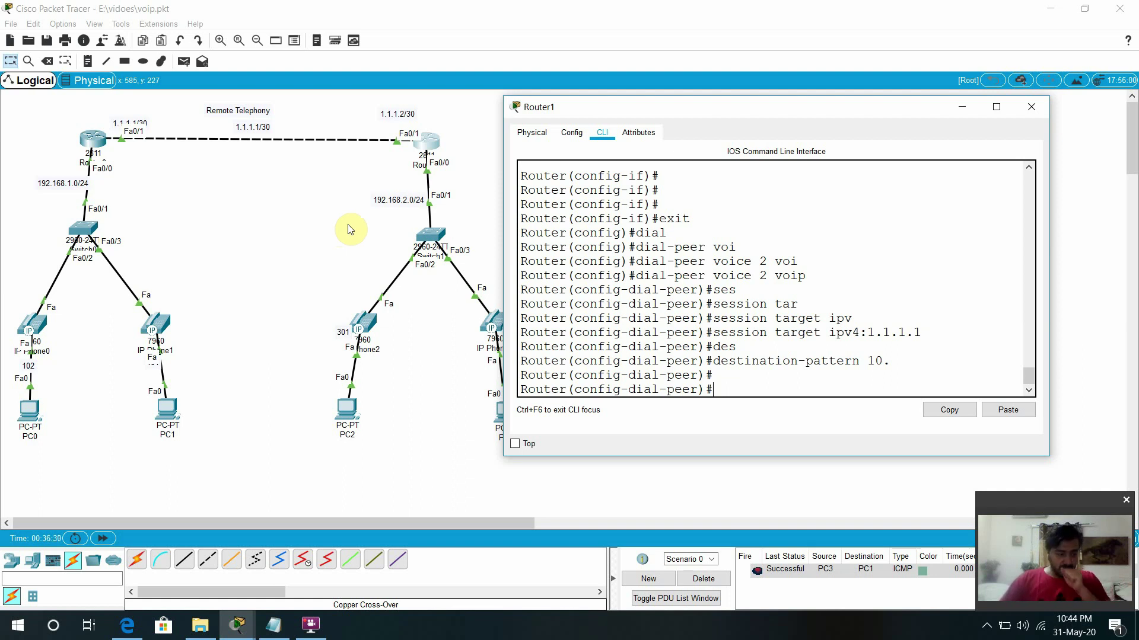
left_click(315, 246)
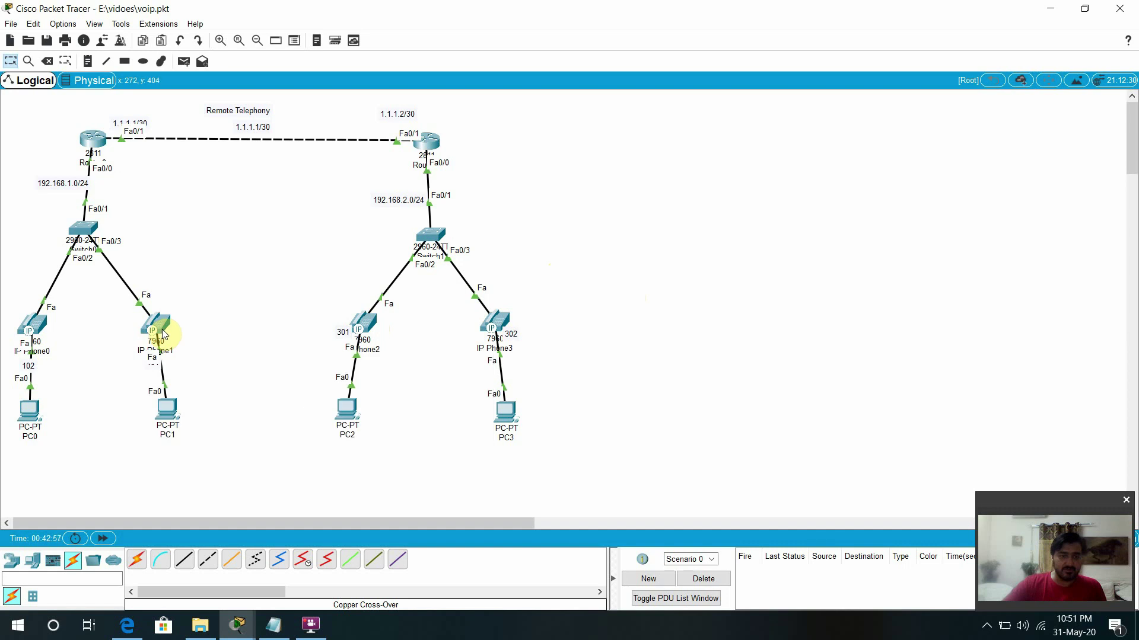
Open IP Phone2 beside the topology, keep its window on top, and call extension 101 from it
mouse_move(163, 333)
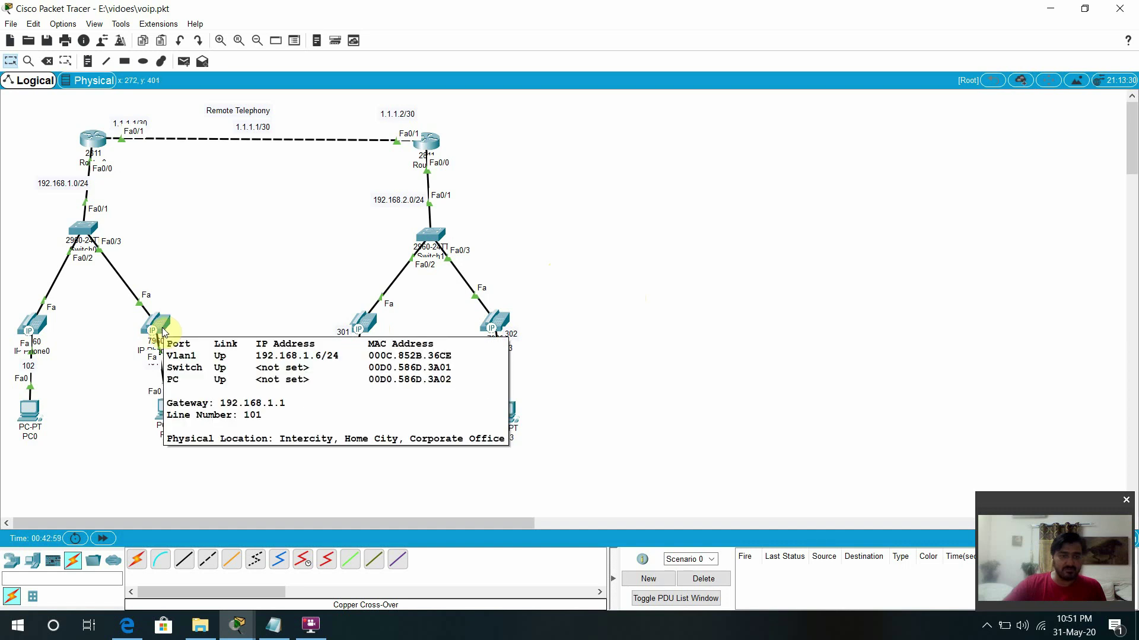
left_click(366, 326)
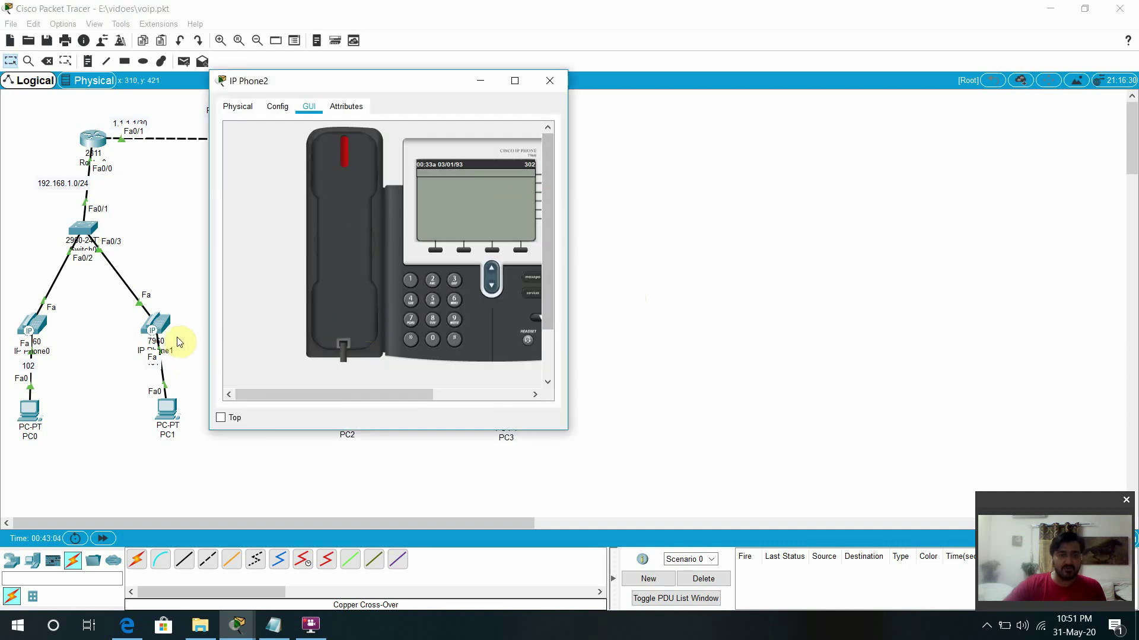
left_click_drag(382, 89, 584, 91)
left_click(615, 283)
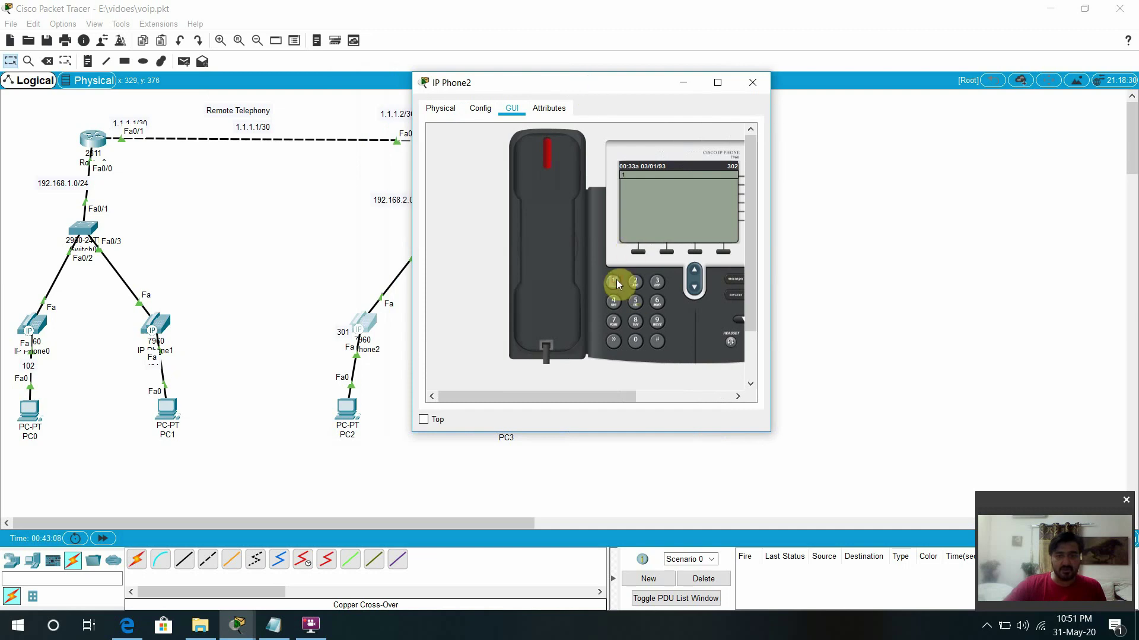
left_click(546, 83)
left_click_drag(556, 83, 702, 67)
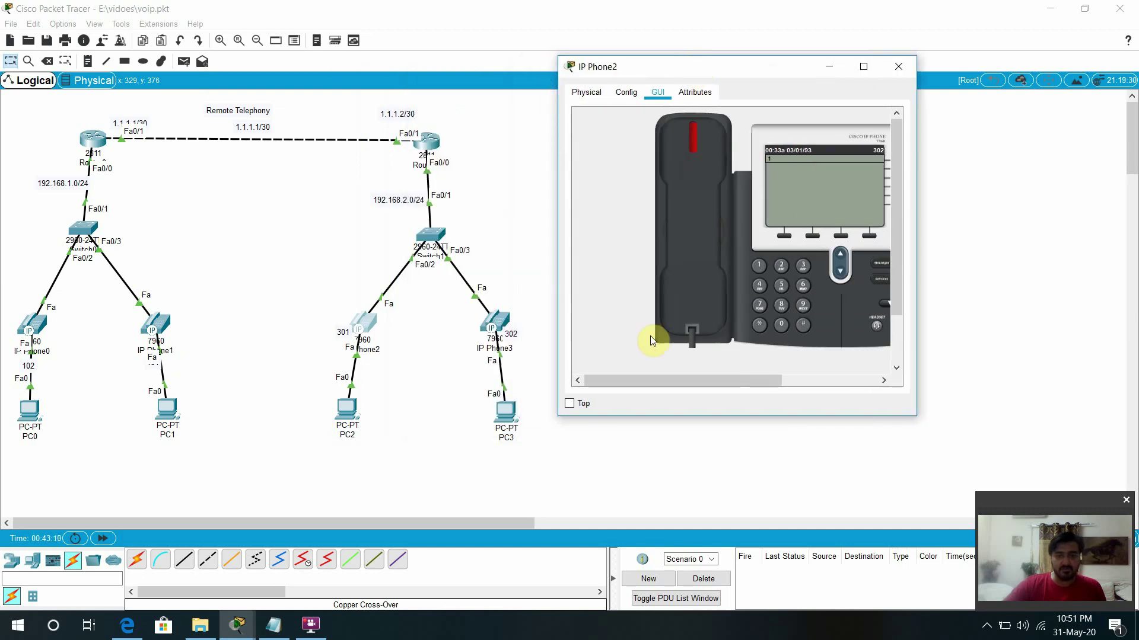
left_click(569, 404)
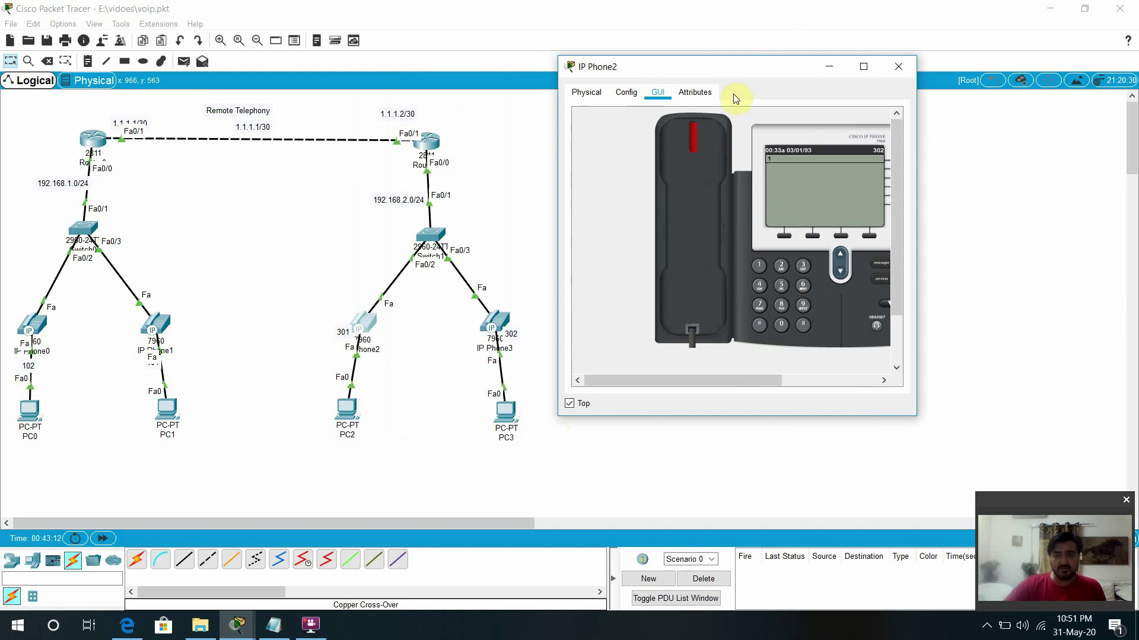
left_click_drag(731, 66, 819, 59)
left_click(866, 317)
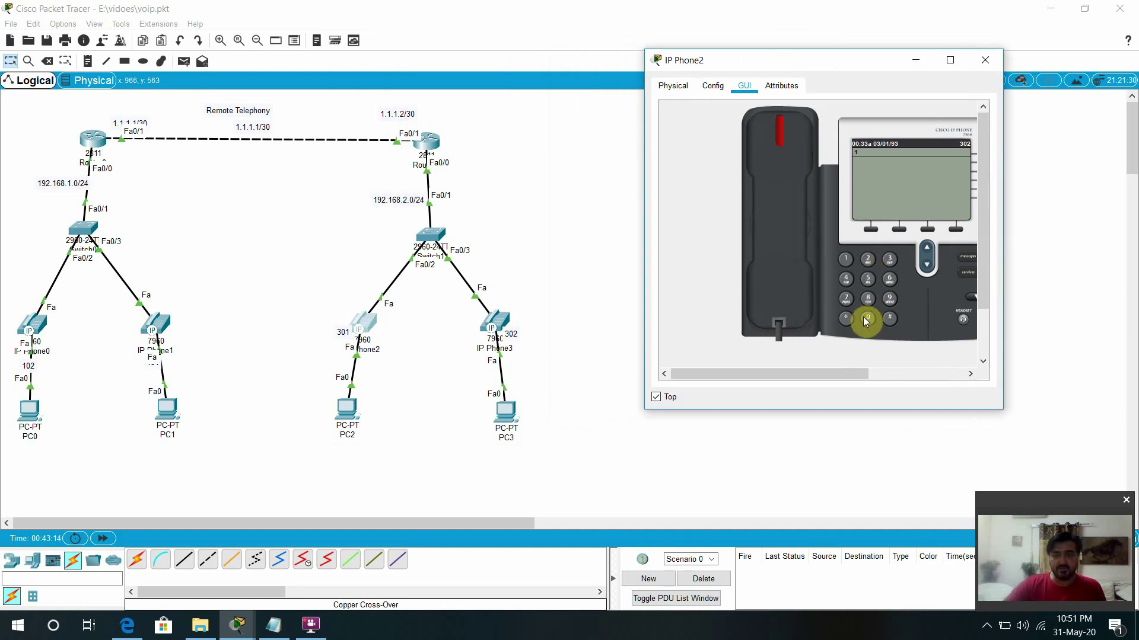
left_click(844, 259)
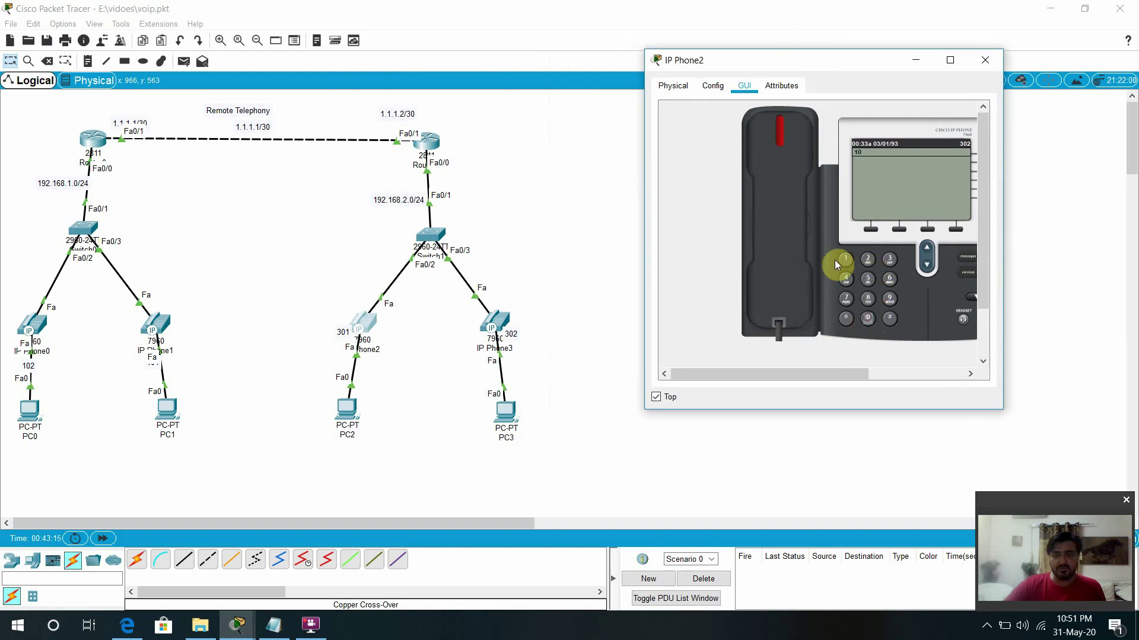
left_click(784, 204)
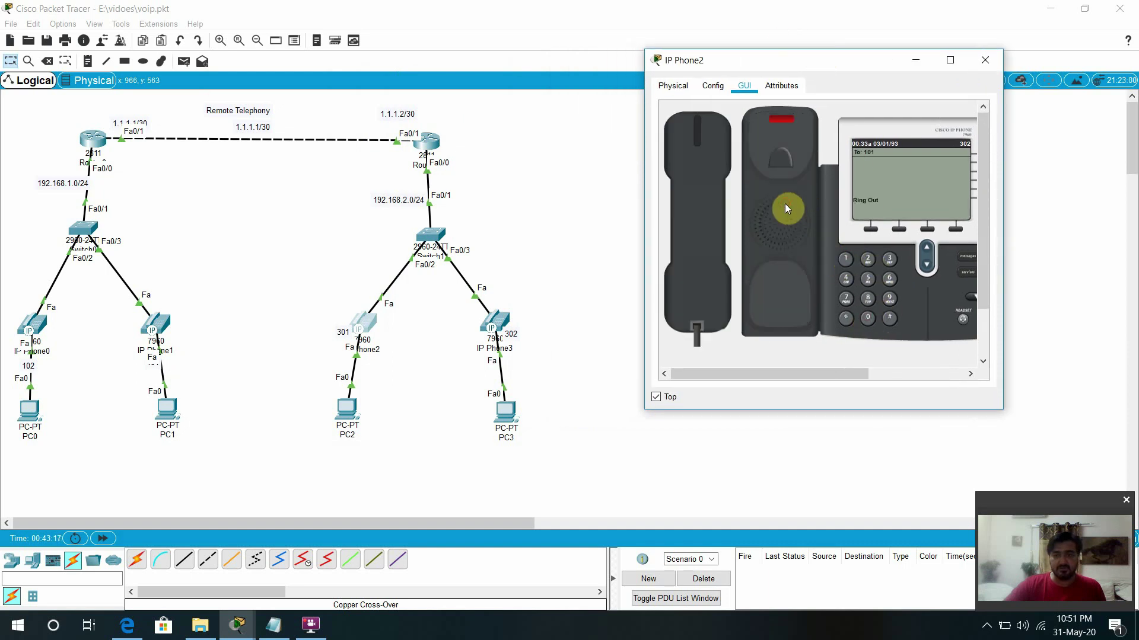
Open IP Phone1 beside IP Phone2 and answer the incoming call by lifting its handset
left_click(158, 324)
left_click_drag(464, 127, 175, 83)
left_click(202, 109)
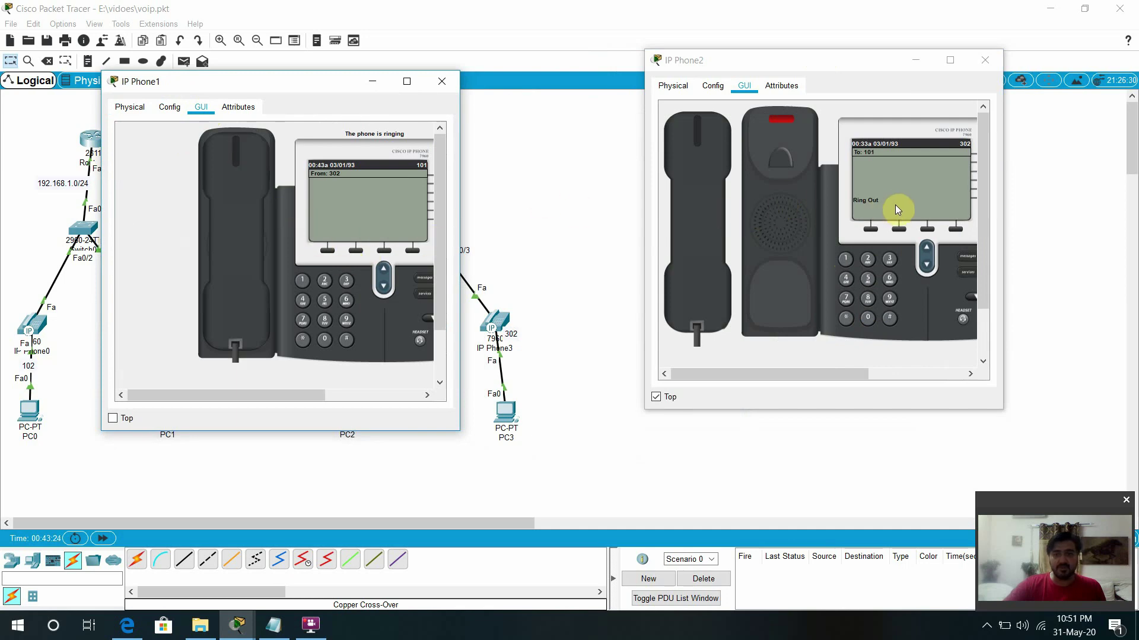
left_click(249, 205)
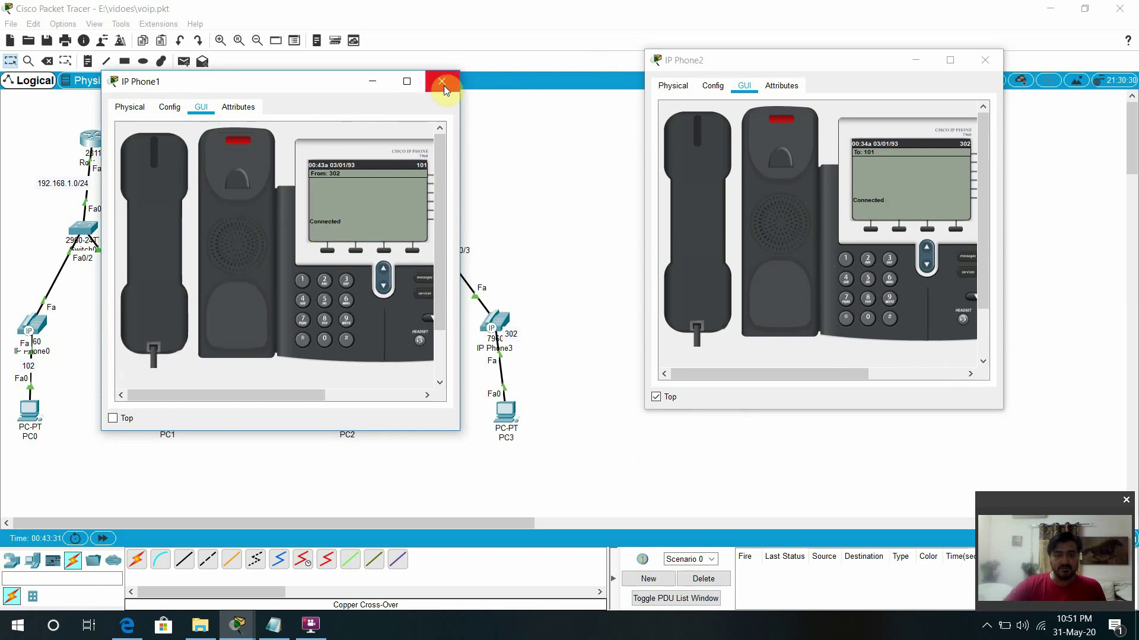
Hang up IP Phone1 and IP Phone2, close IP Phone1's window and stop keeping IP Phone2's window on top
left_click(150, 250)
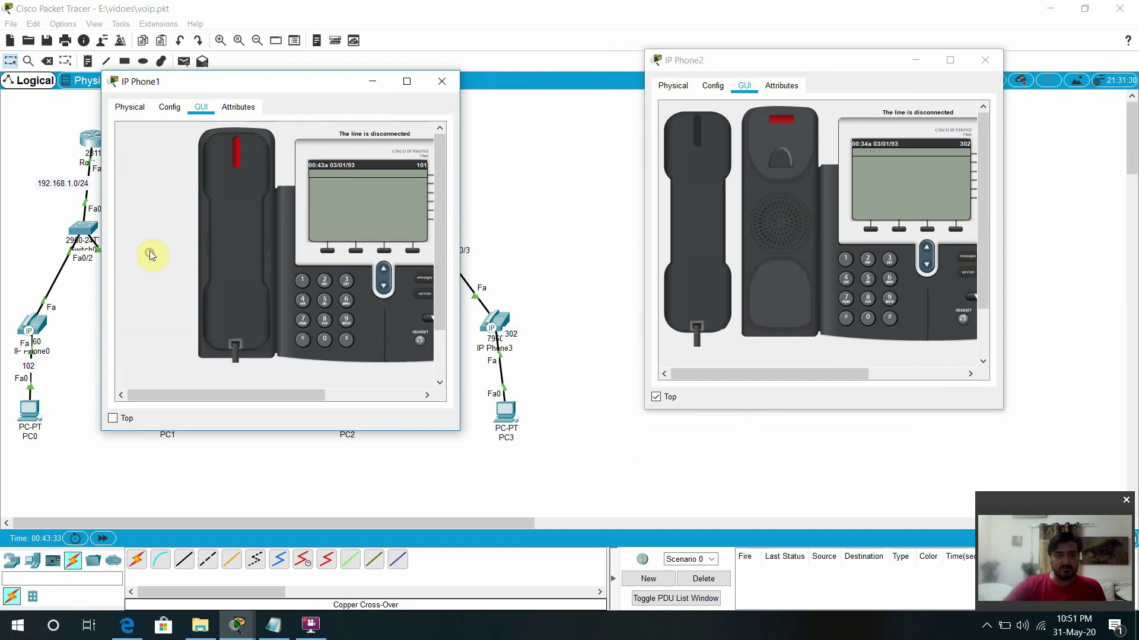
left_click(443, 81)
left_click(679, 382)
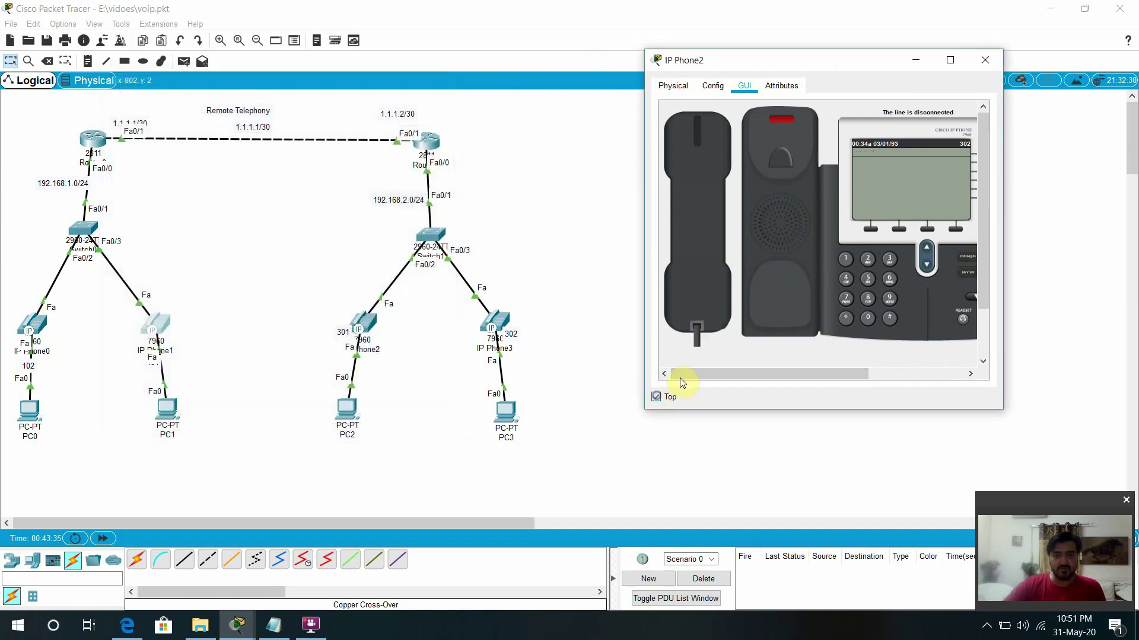
left_click(720, 219)
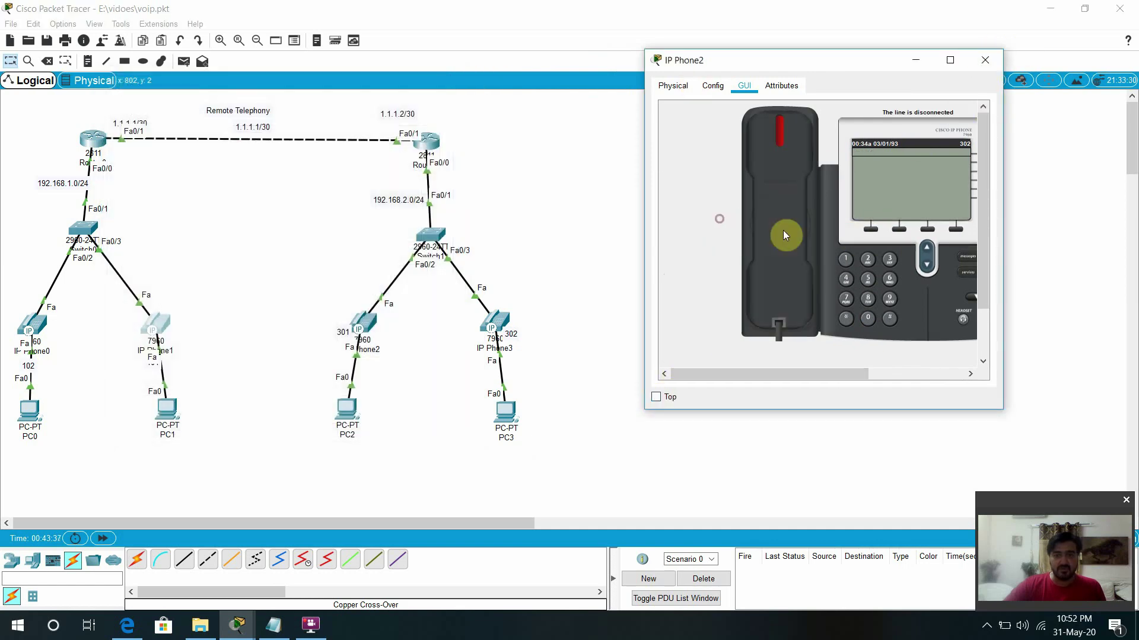
Call extension 102 from IP Phone2
left_click(846, 260)
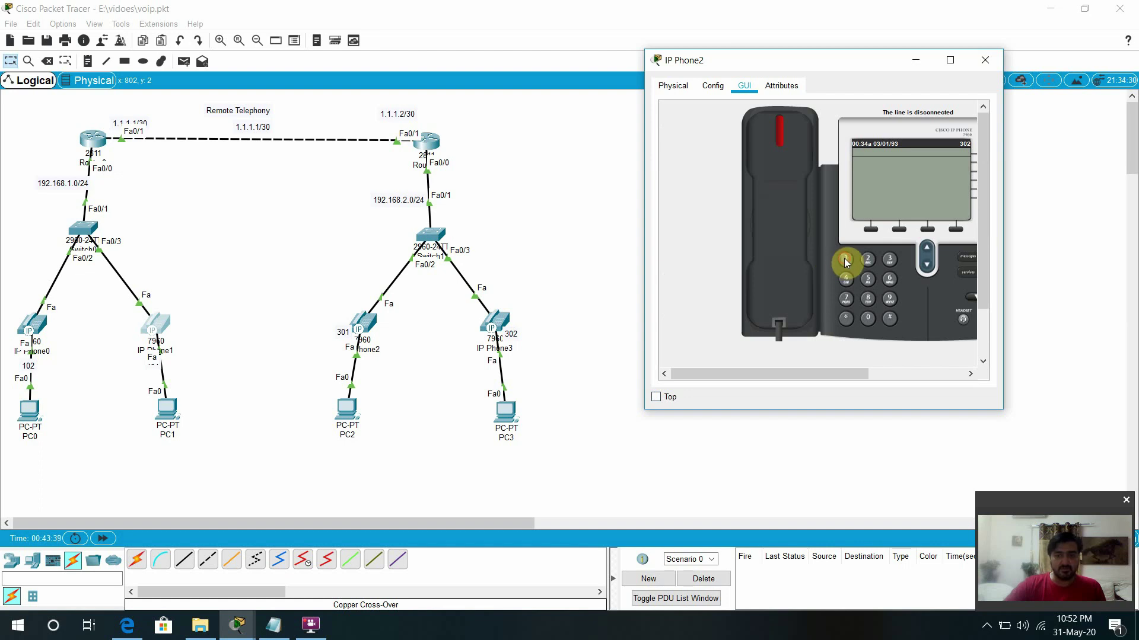
left_click(869, 320)
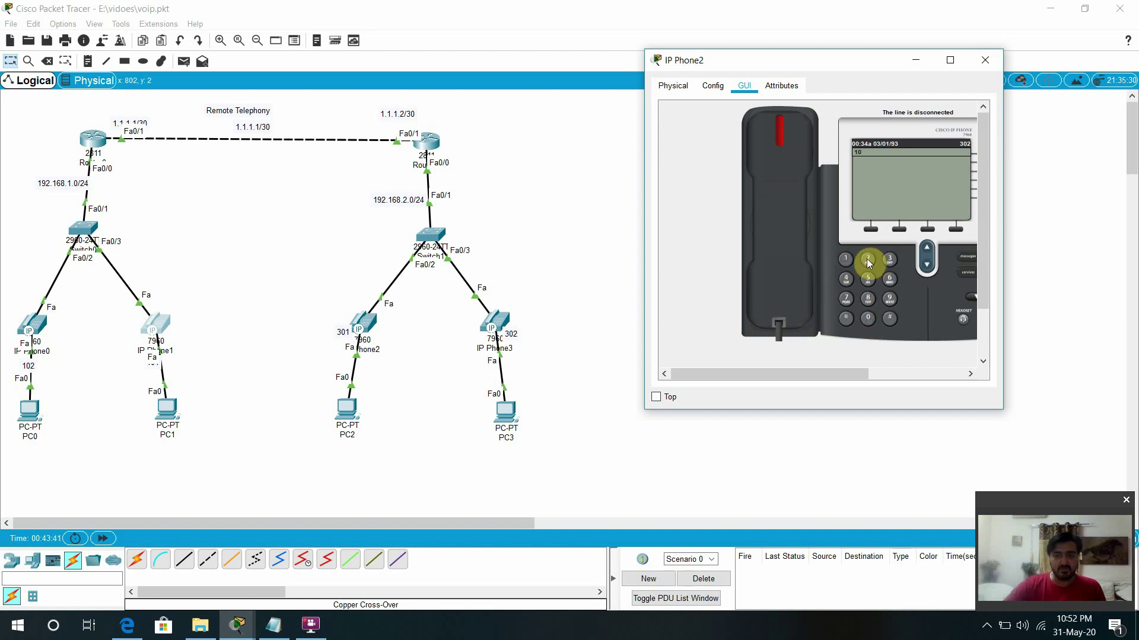
left_click(787, 235)
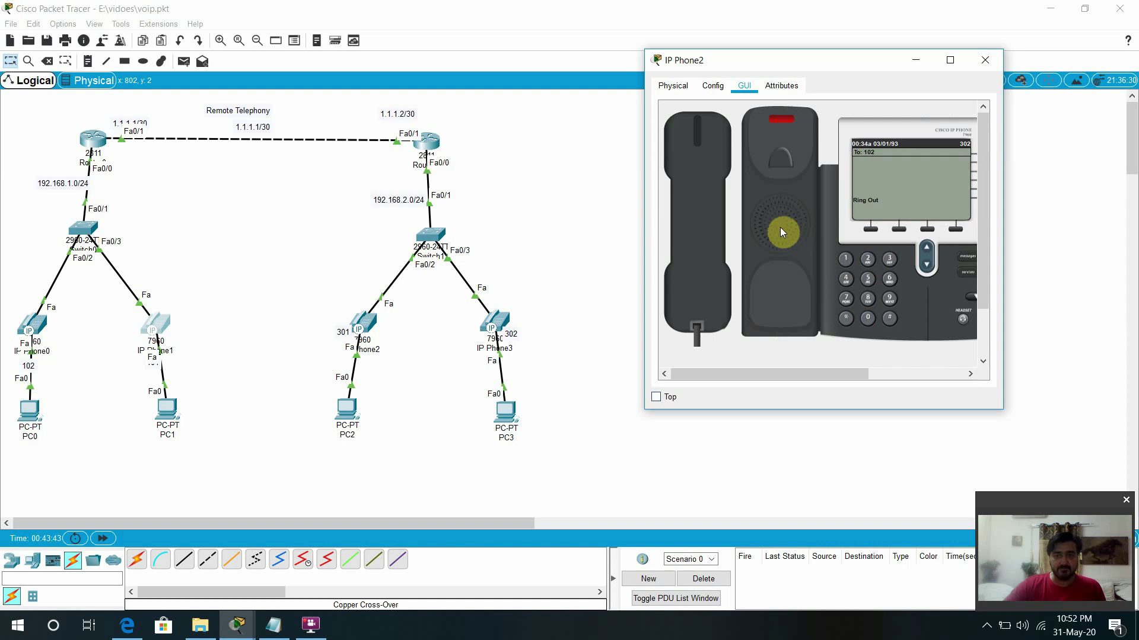
Keep IP Phone2's window on top, open IP Phone0 beside it and answer the incoming call
left_click(655, 396)
left_click(39, 332)
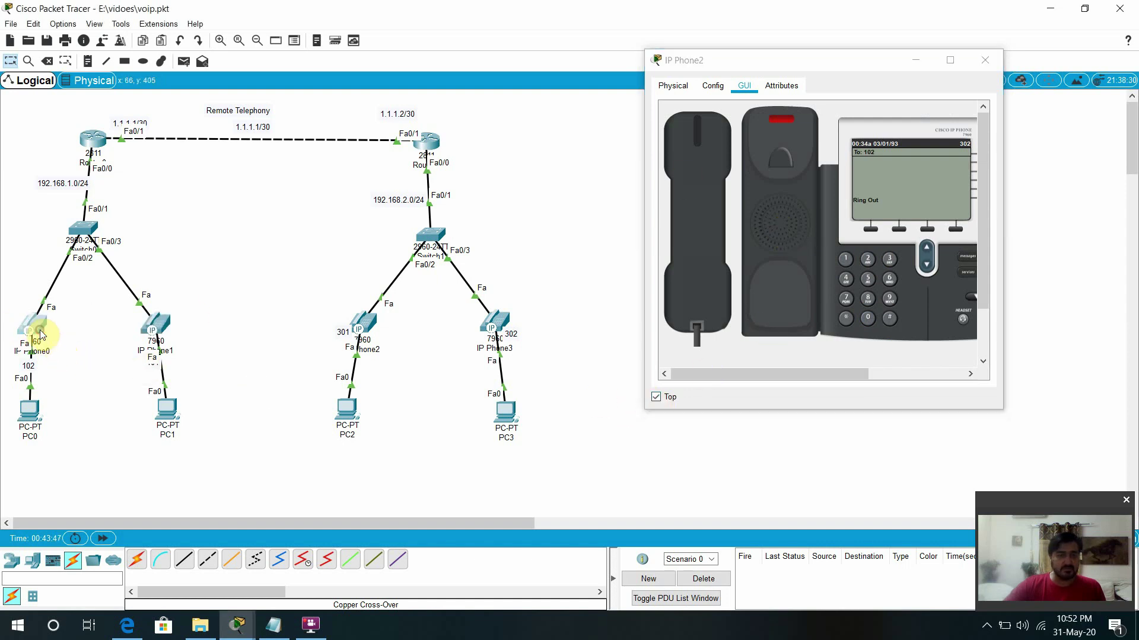
left_click_drag(521, 119, 243, 101)
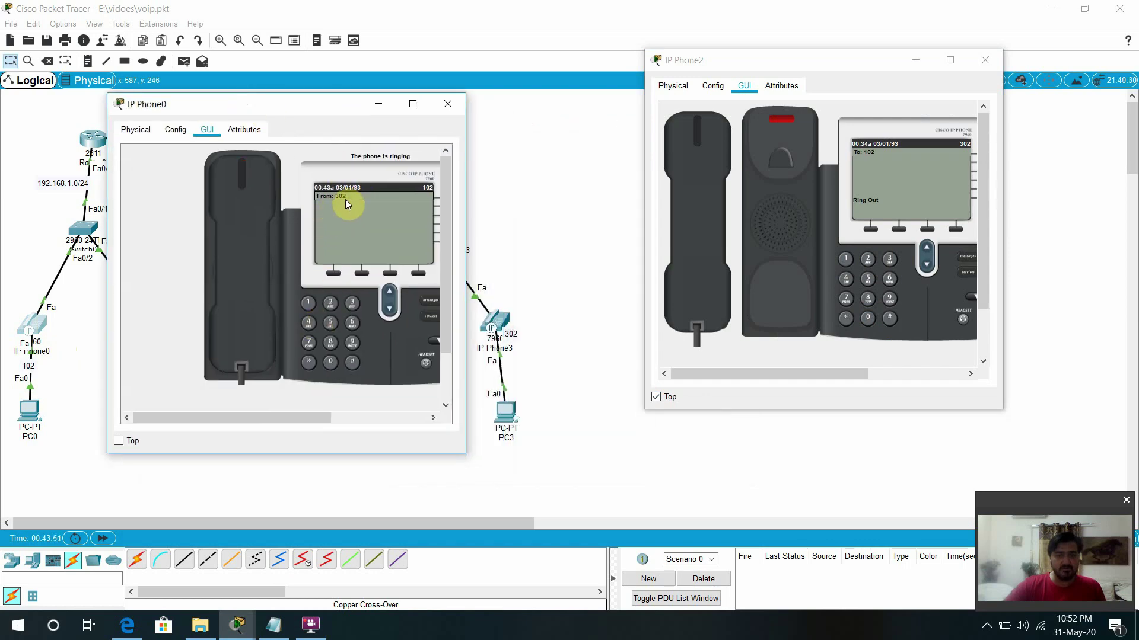
left_click(250, 236)
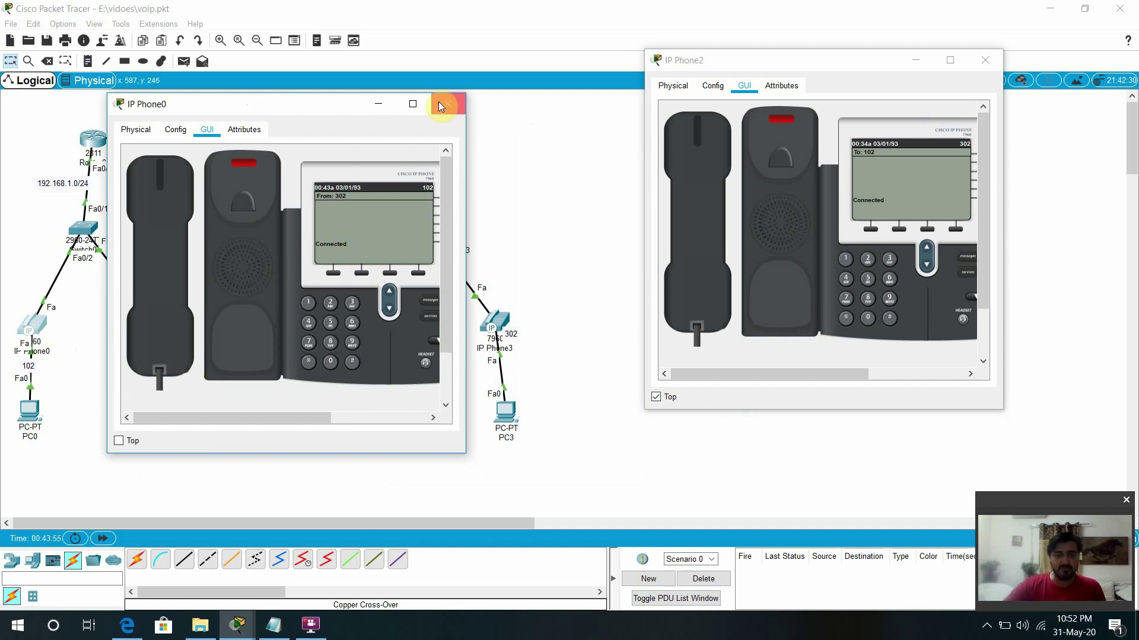
Hang up IP Phone0 and IP Phone2 and close both phone windows
left_click(161, 226)
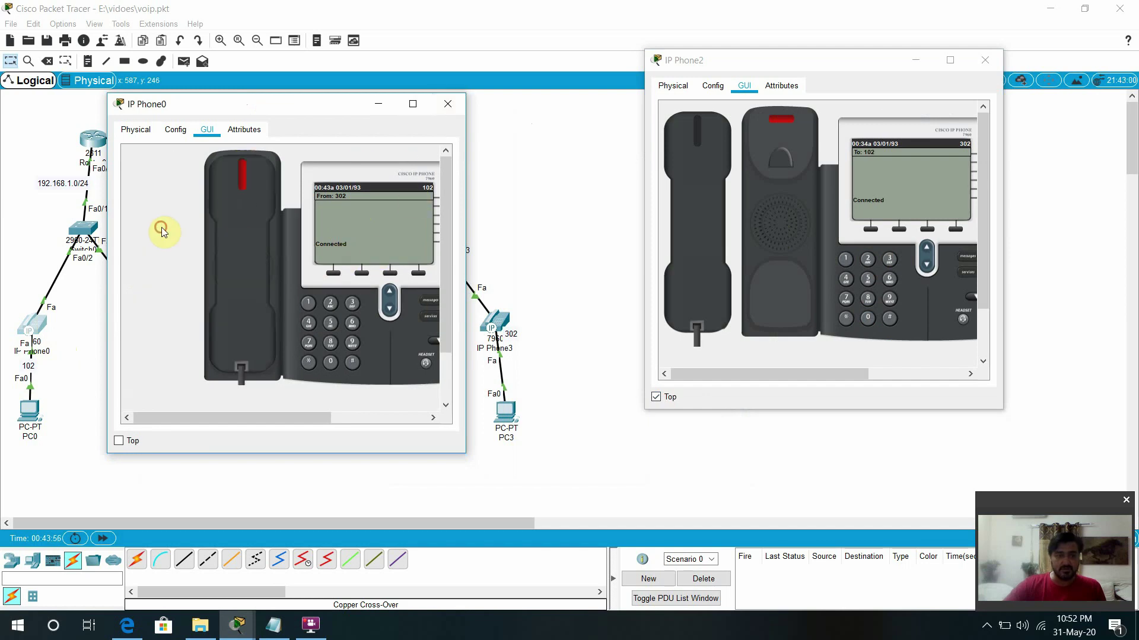
left_click(705, 161)
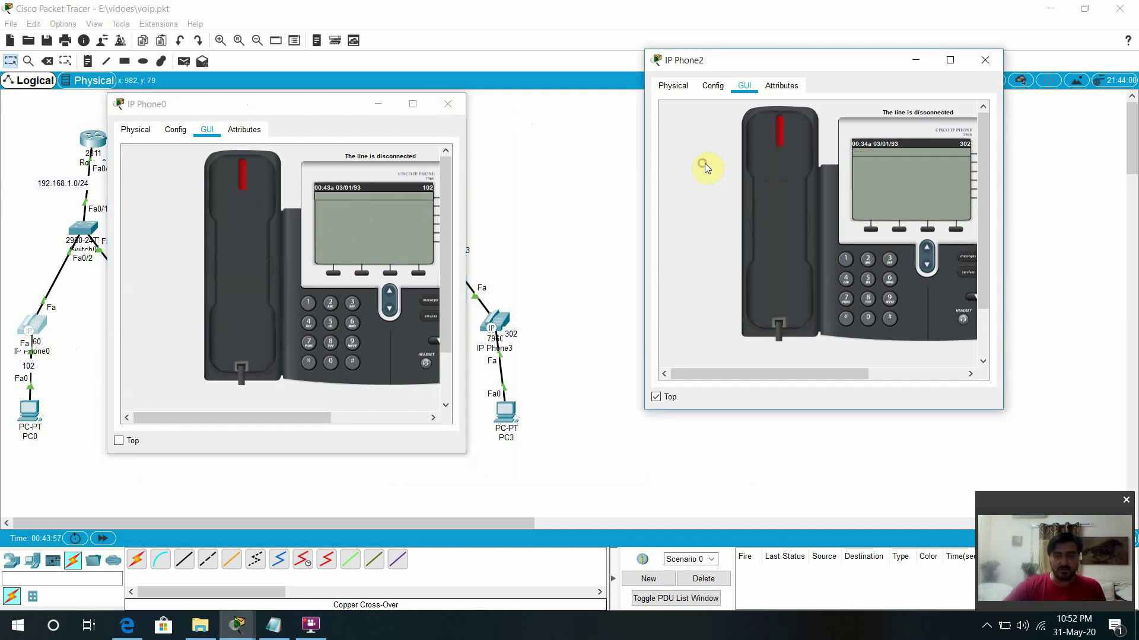
left_click(670, 397)
left_click(448, 103)
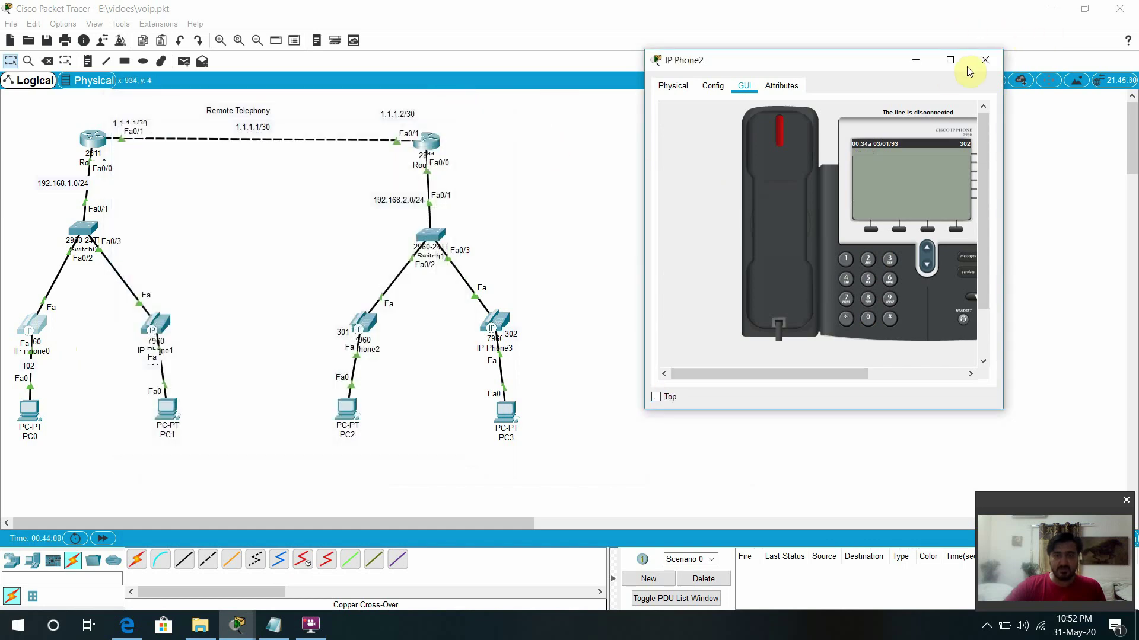
left_click(986, 60)
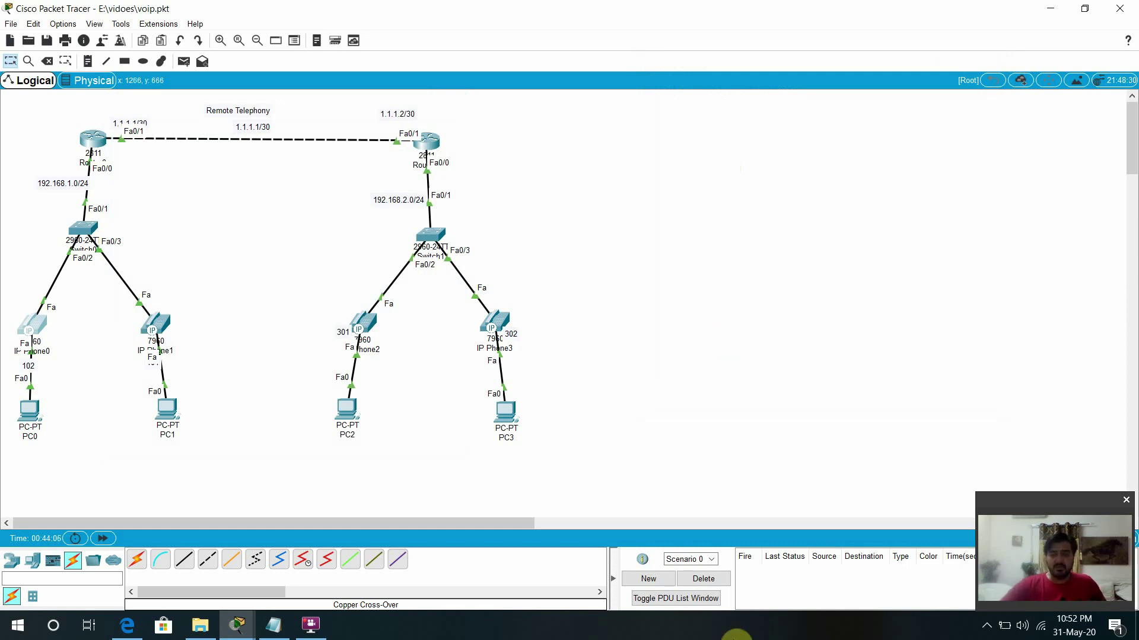
left_click(310, 624)
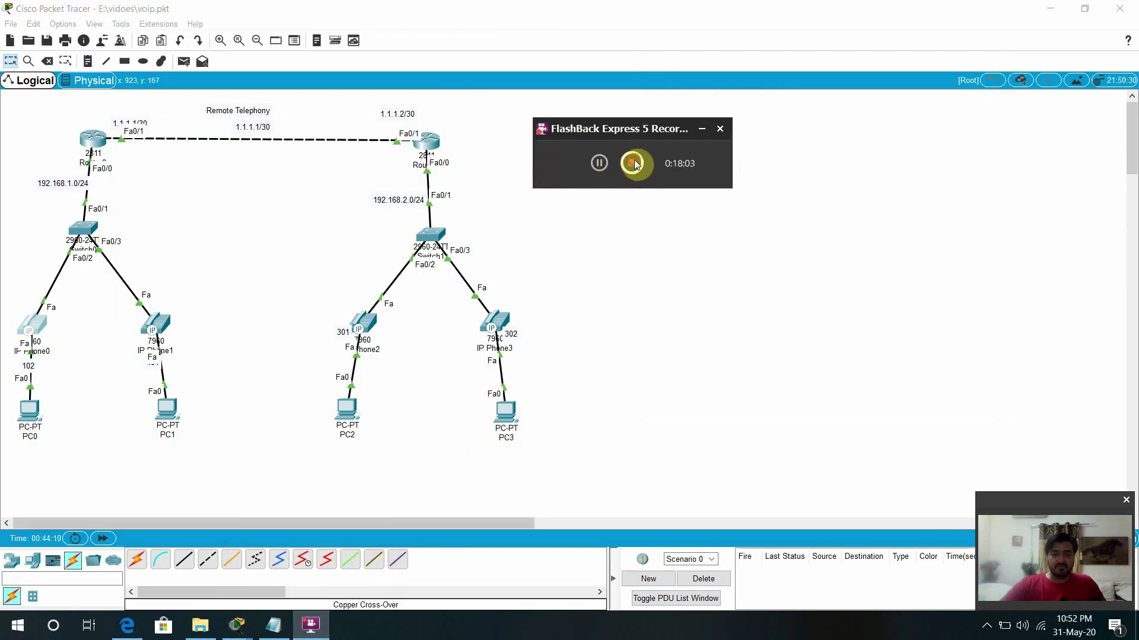